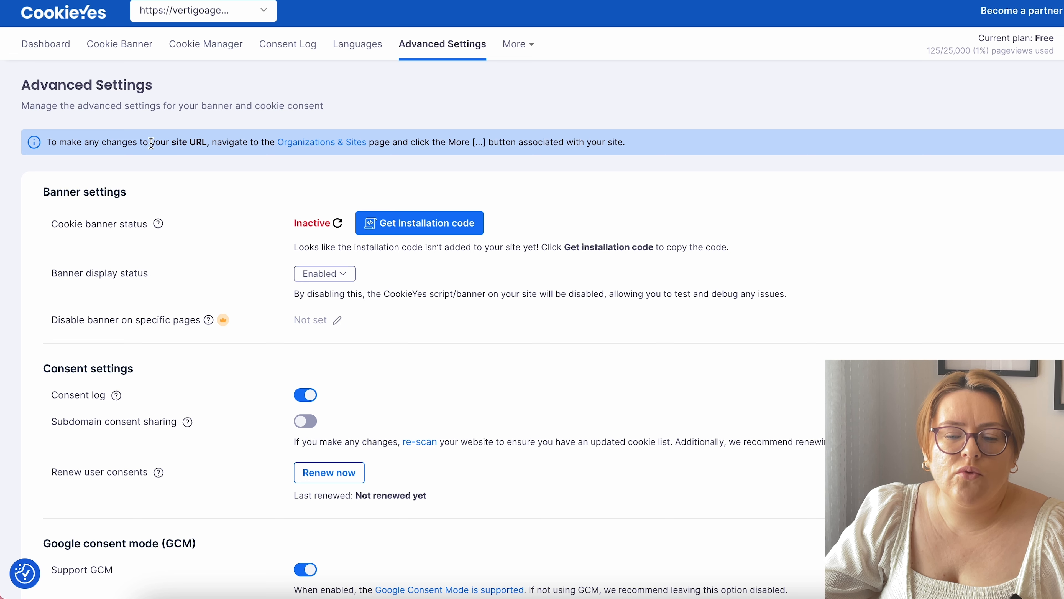
- Review the cookie banner's general settings, then the site's advanced banner, consent and Google consent mode settings
left_click(89, 49)
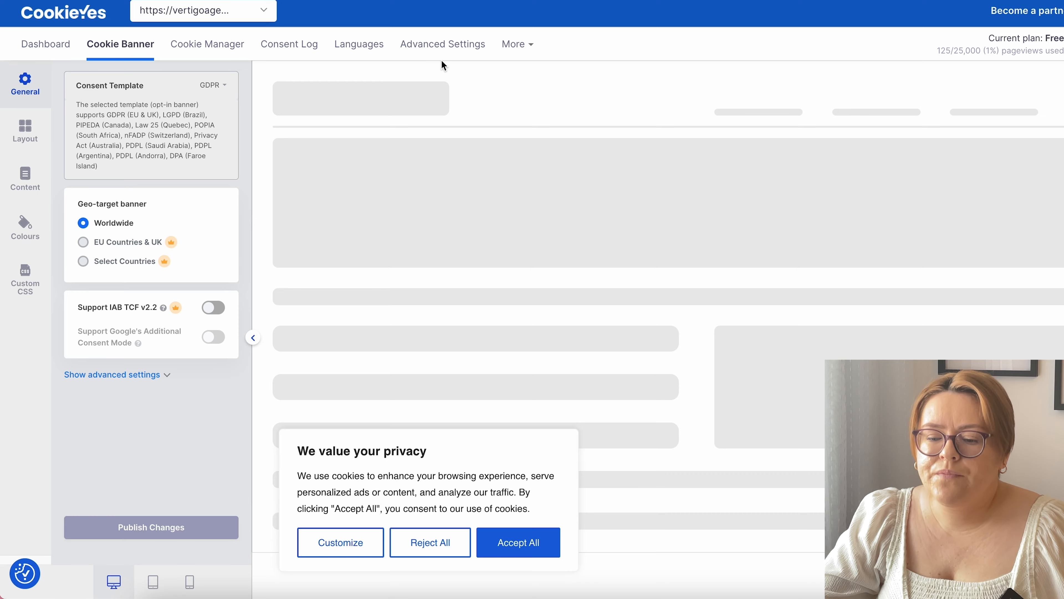
left_click(443, 50)
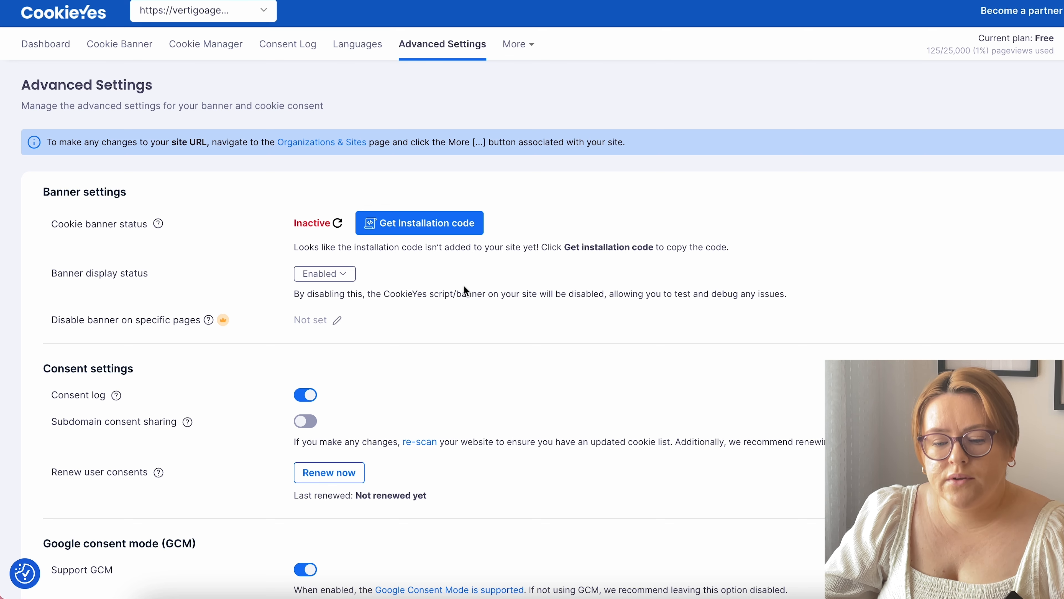
scroll(465, 286, "down", 2)
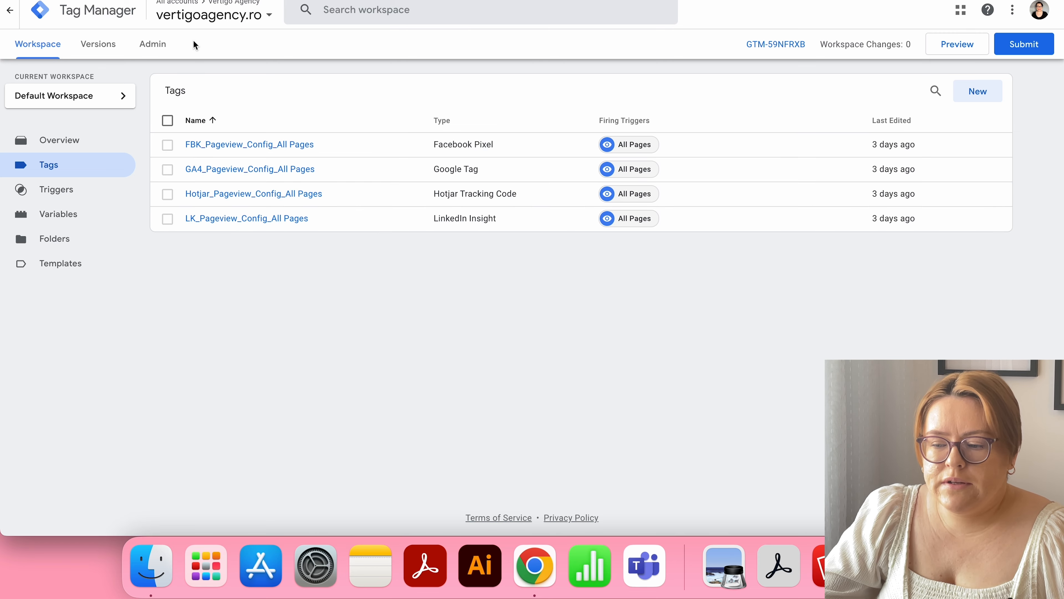
- In Google Tag Manager, enable consent overview in the vertigoagency.ro container settings and save the container
left_click(166, 47)
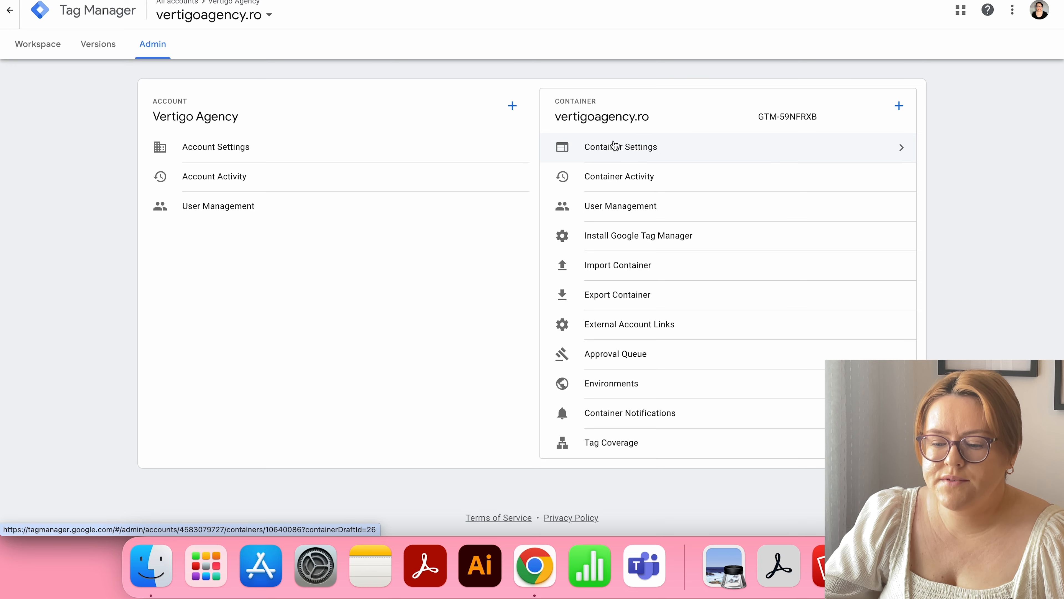
left_click(612, 153)
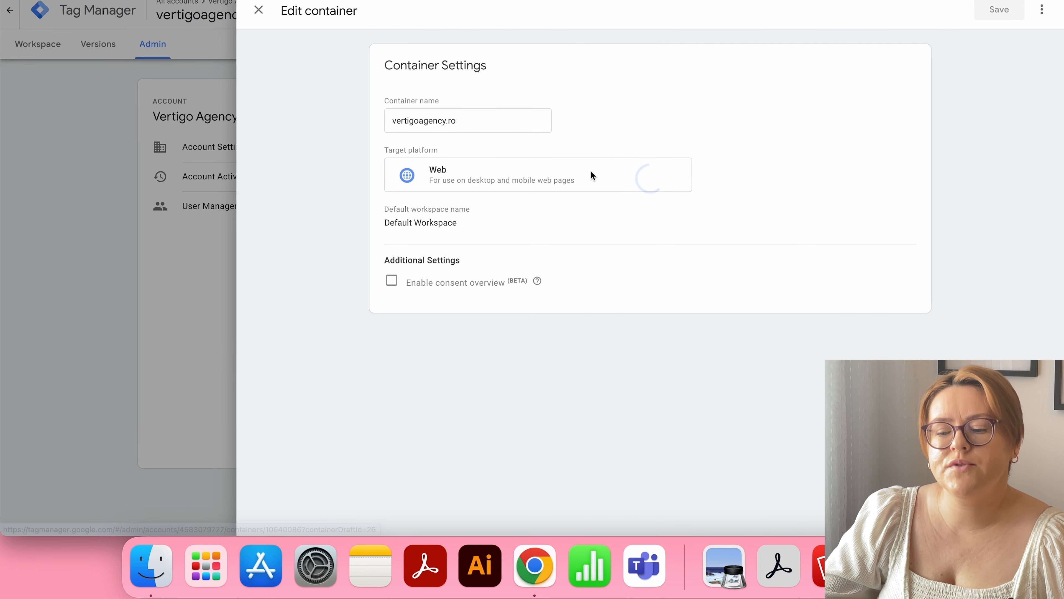
left_click(430, 288)
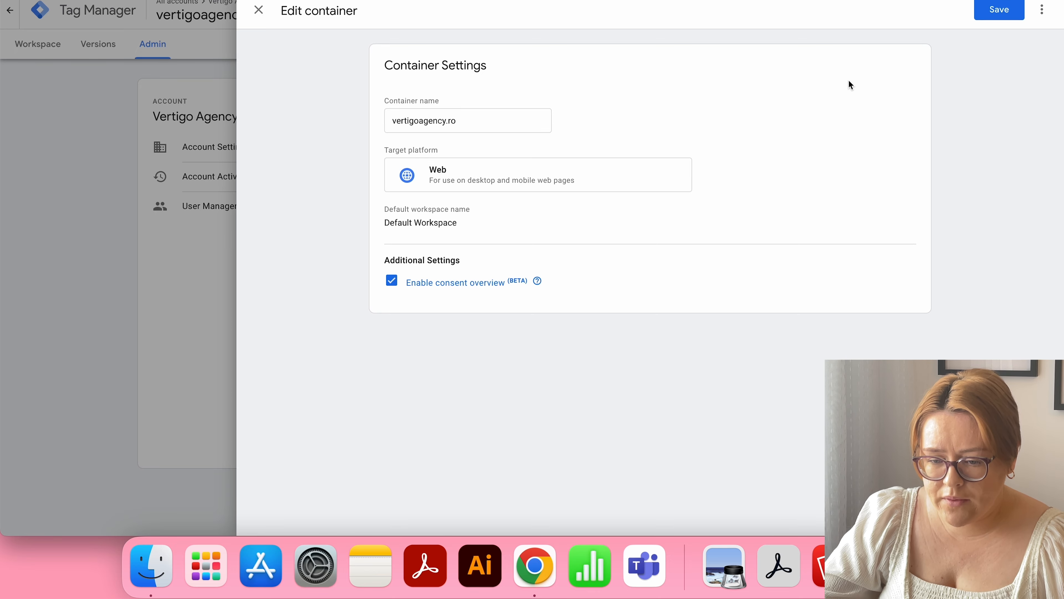
left_click(996, 10)
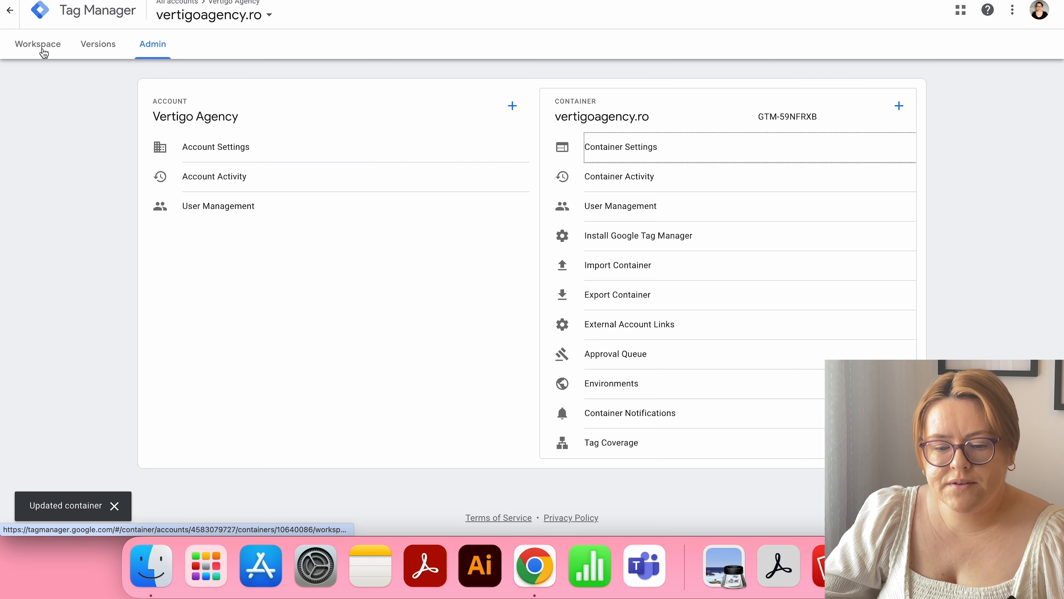
- Examine the consent overview of the workspace's tags for built-in and additional consent, and close it
left_click(40, 48)
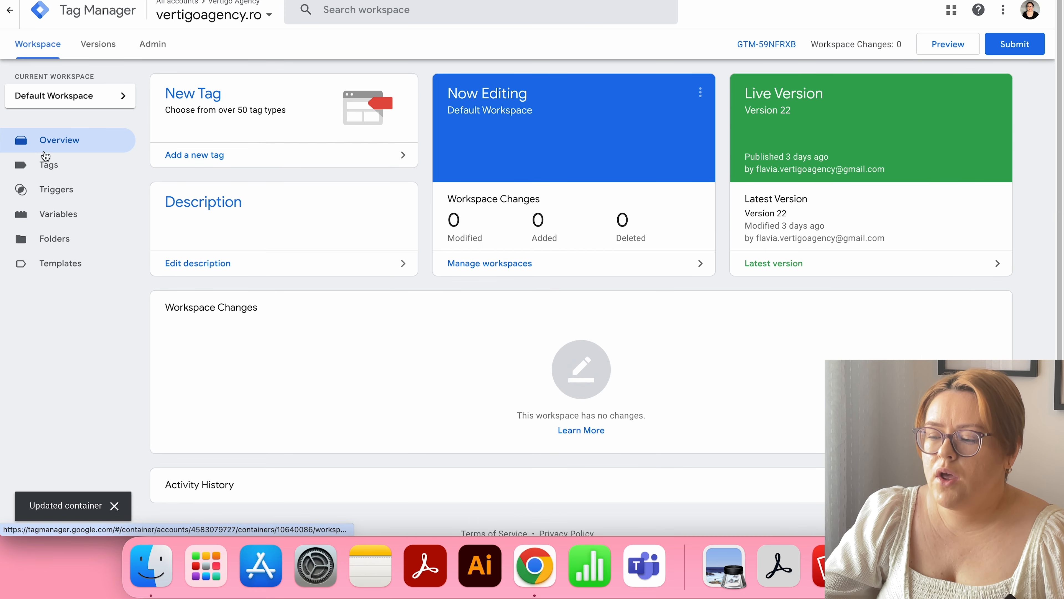
left_click(48, 165)
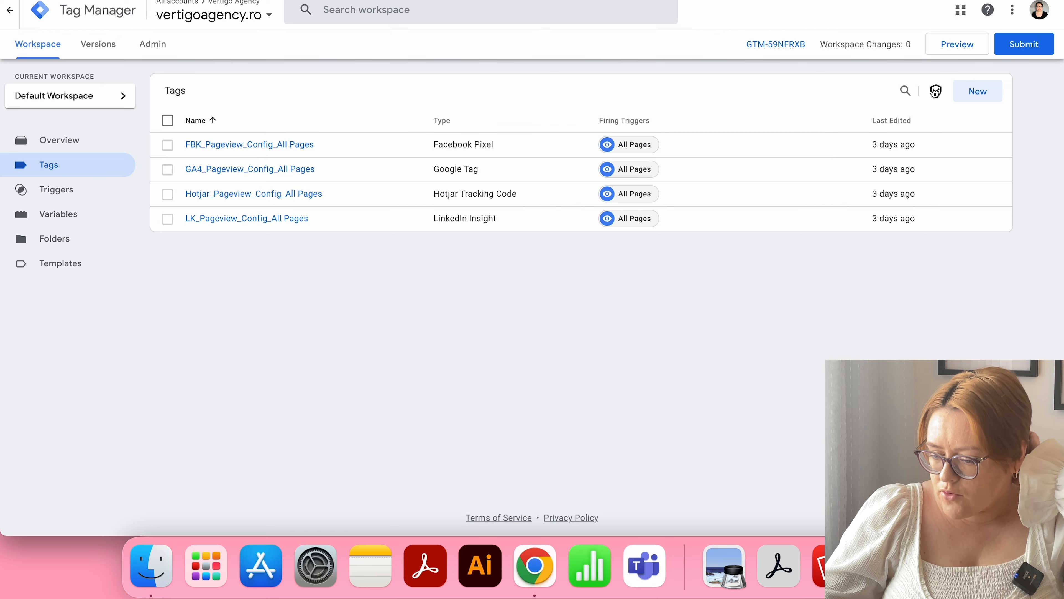
left_click(939, 101)
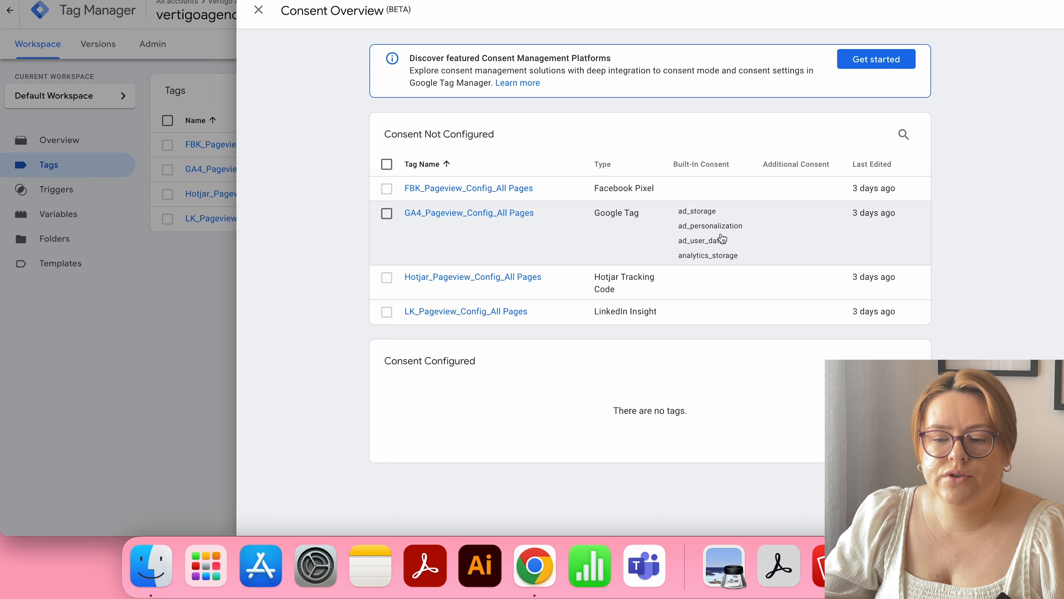
left_click(258, 10)
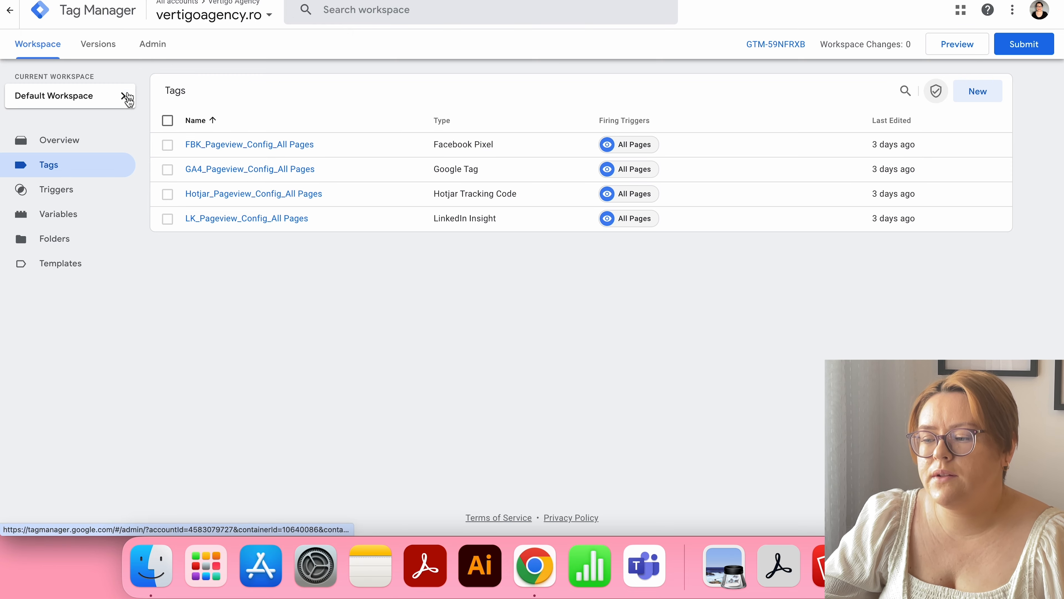
- Create a new tag named CookieYes
left_click(972, 99)
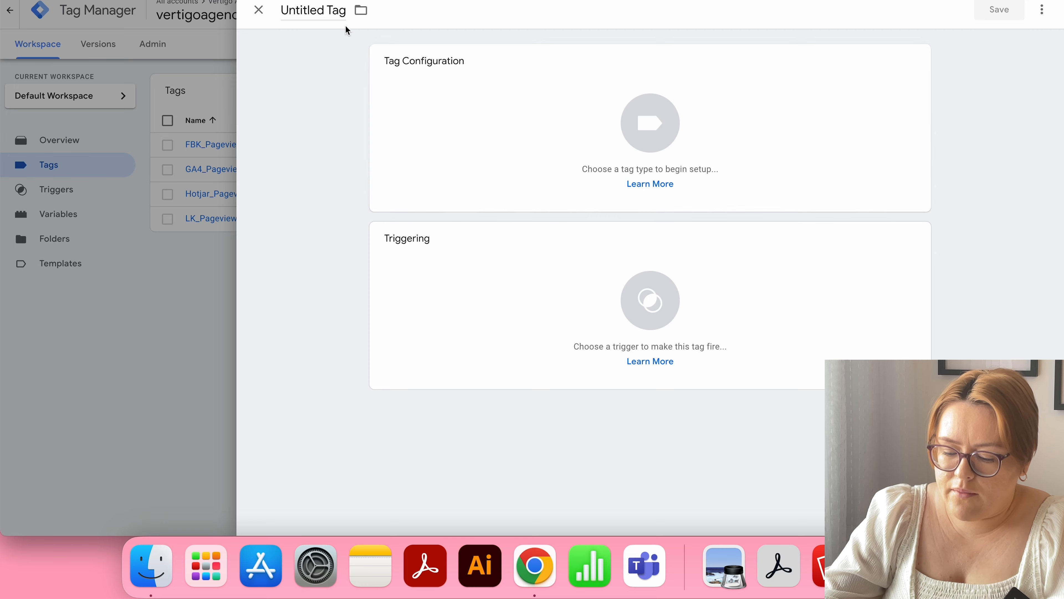
left_click_drag(346, 11, 281, 11)
type("Coo")
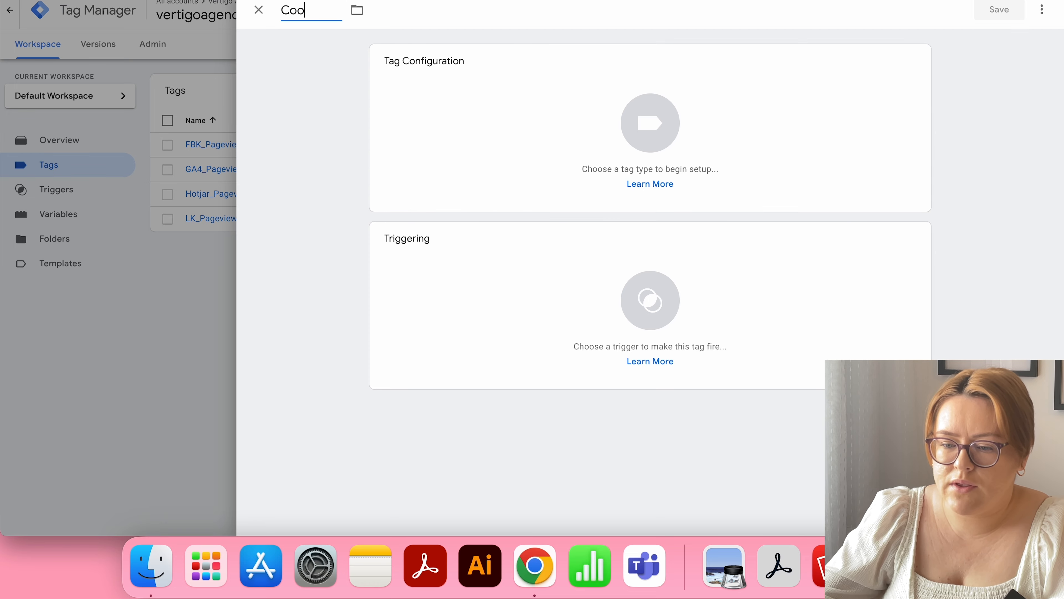
type("kiesYes")
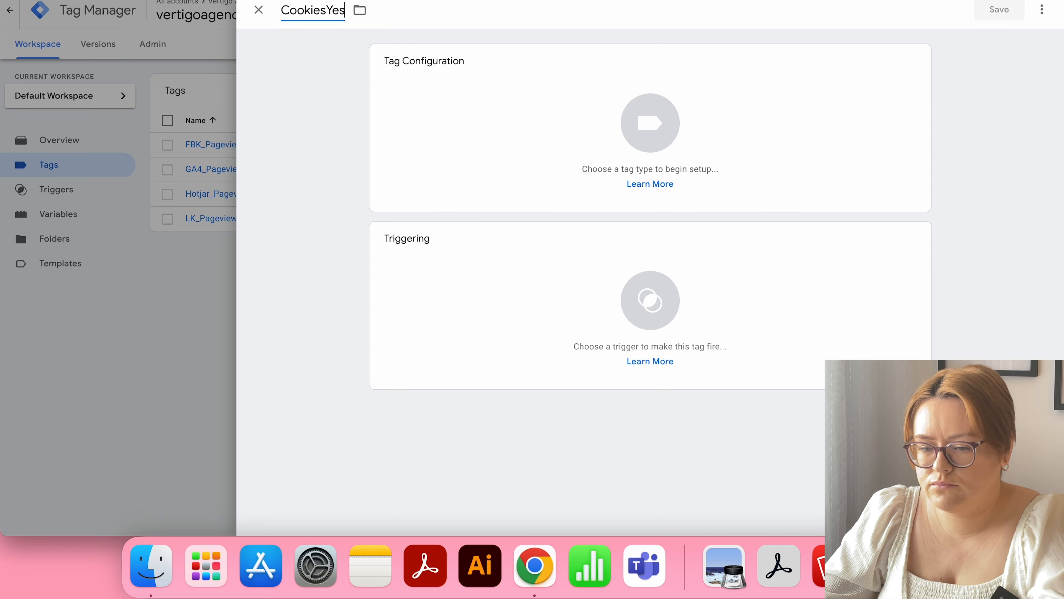
key("Left")
key("Left")
key("Left")
key("BackSpace")
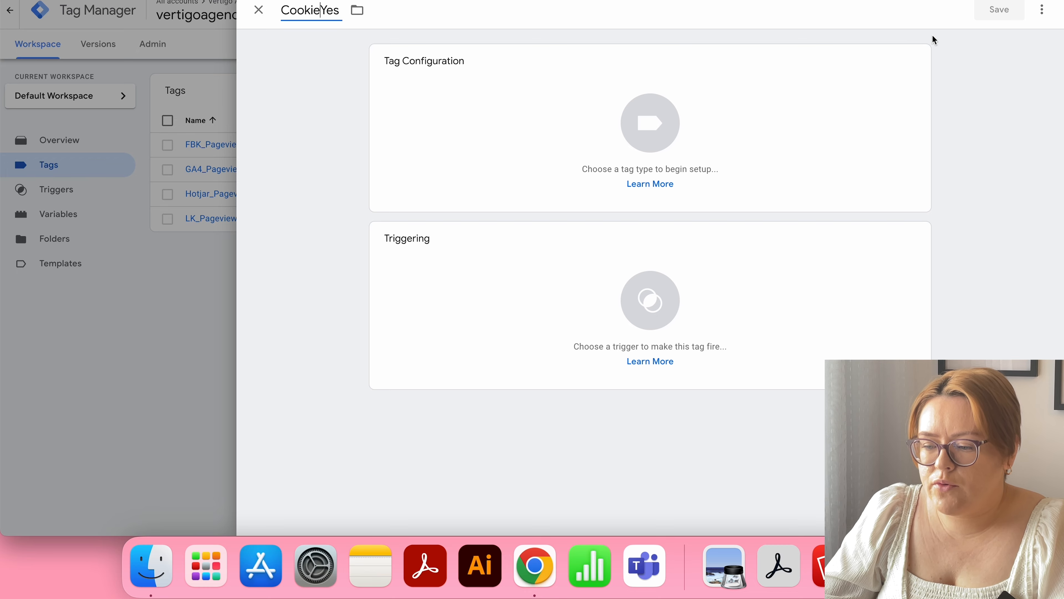
- Set the tag type to the CookieYes CMP template by searching the Community Template Gallery for "cookieyes"
left_click(530, 147)
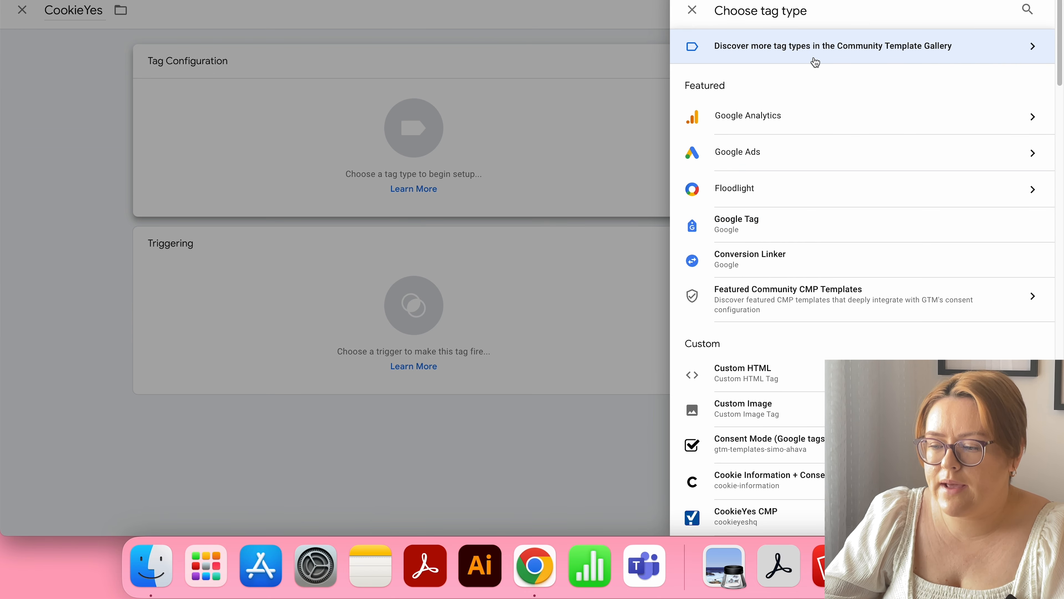
left_click(881, 59)
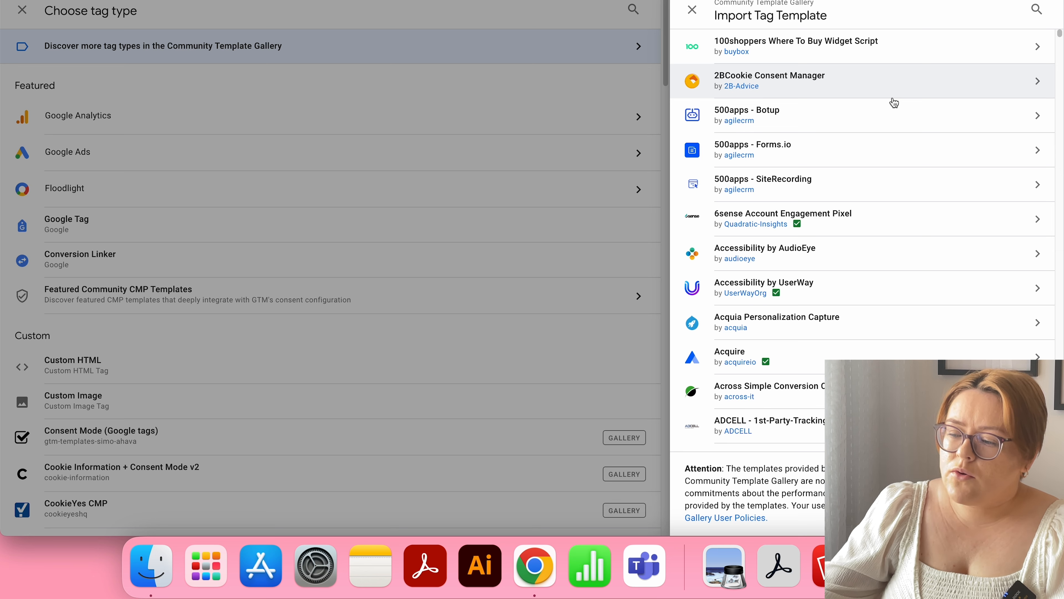
left_click(1037, 9)
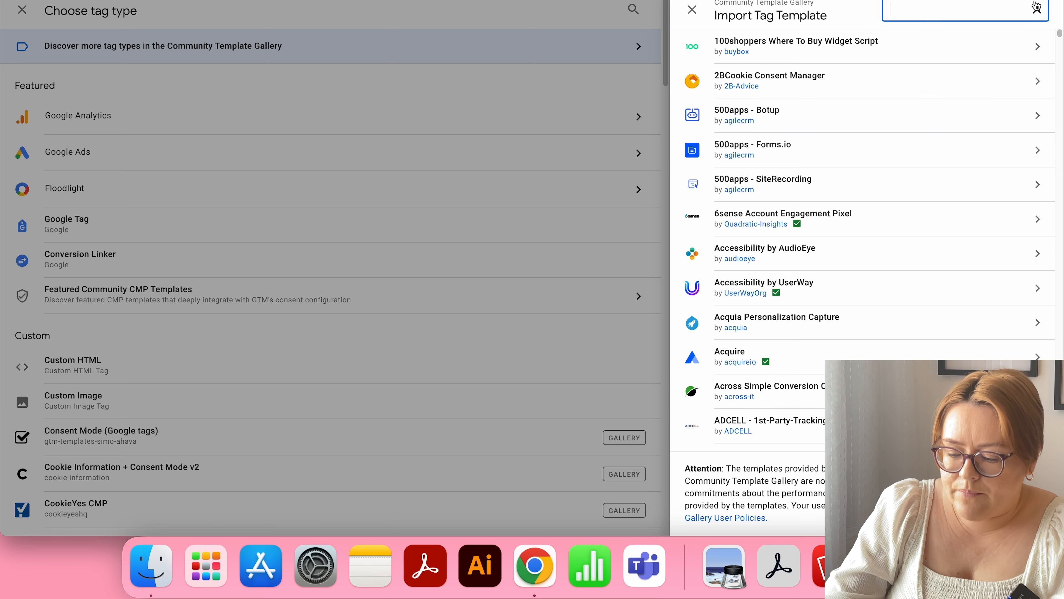
type("cookiesye")
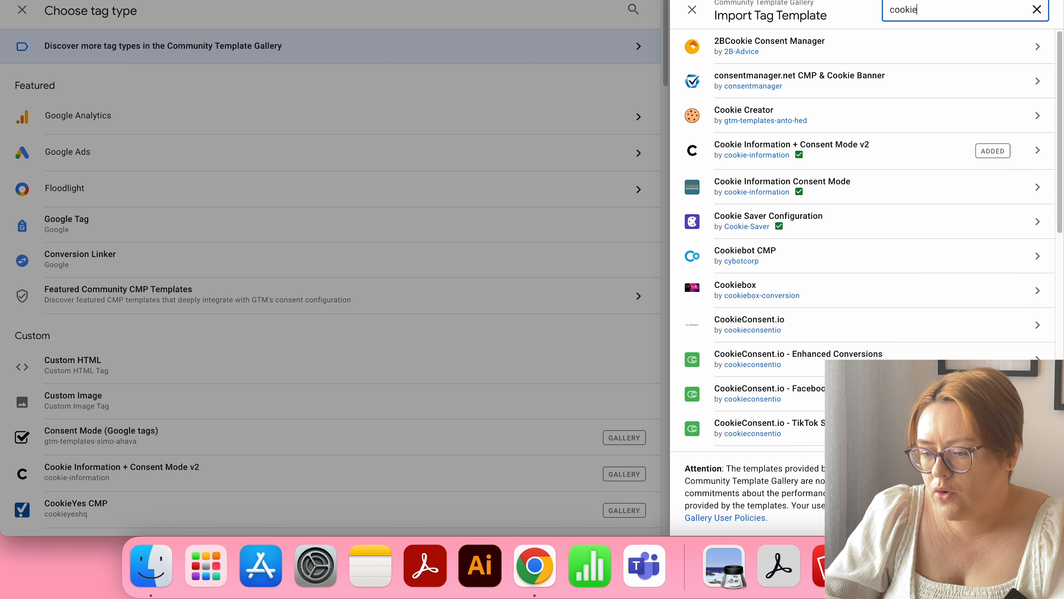
key("BackSpace")
key("BackSpace")
key("BackSpace")
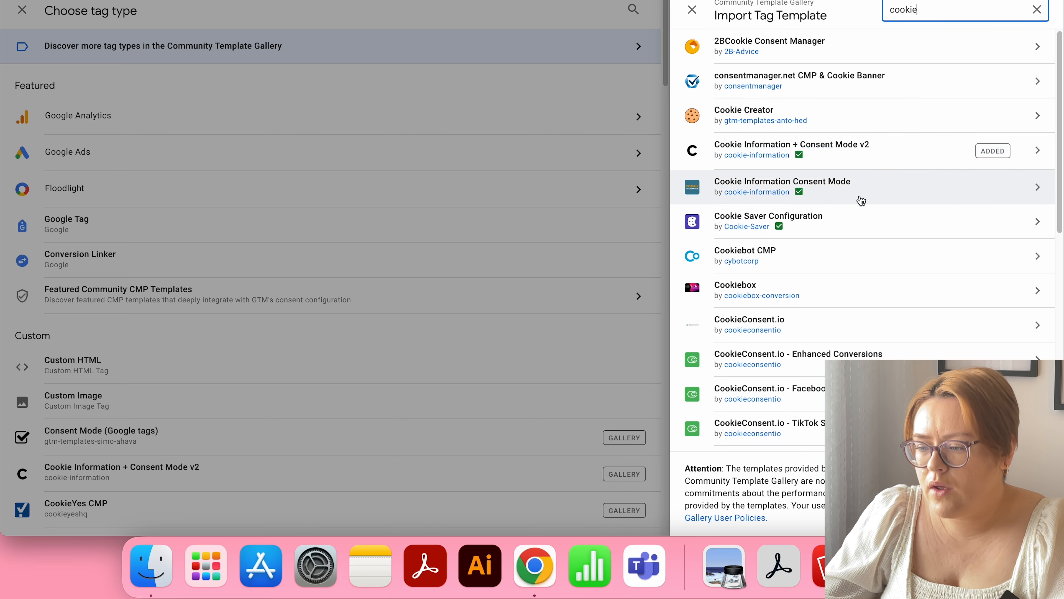
type("yes")
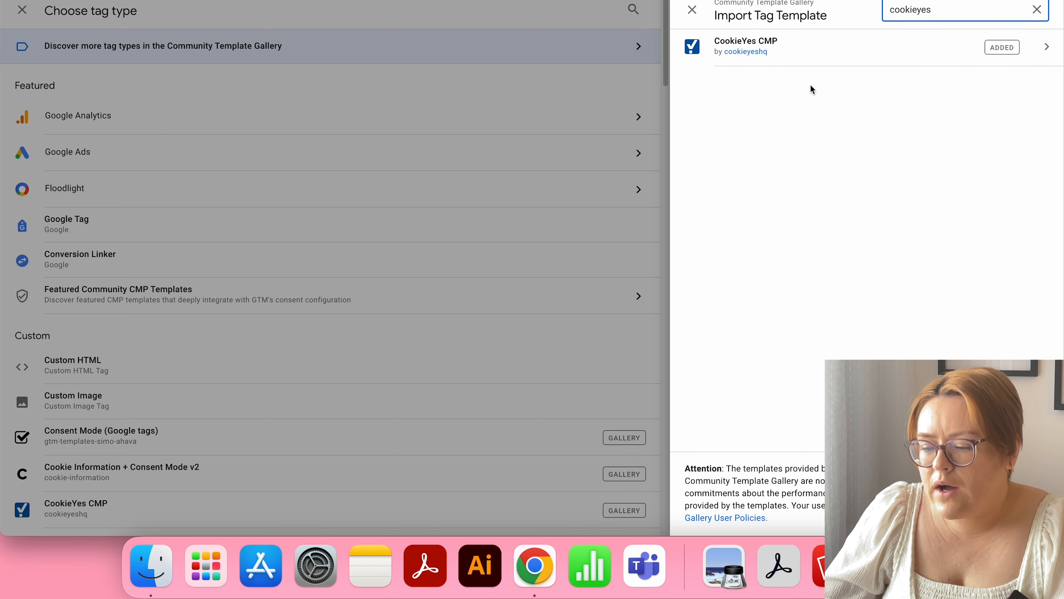
left_click(807, 56)
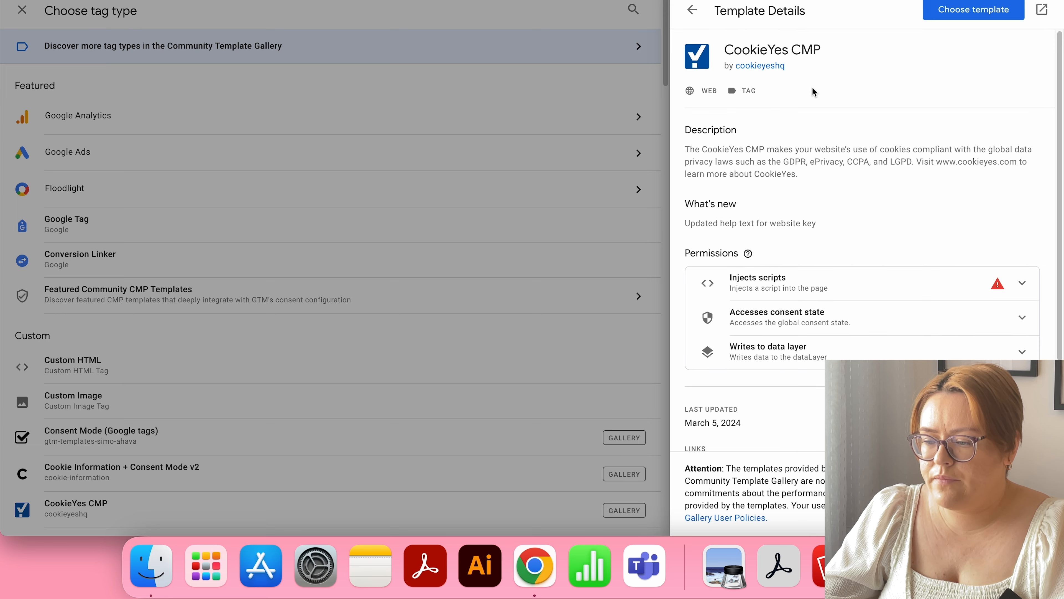
left_click(951, 13)
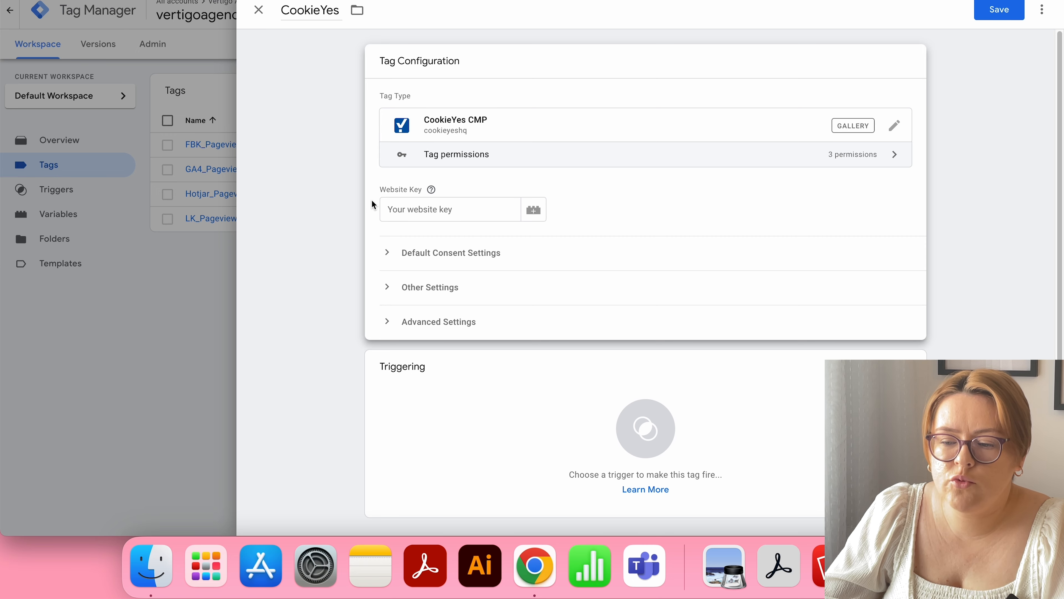
- In CookieYes, open the site's installation code and copy the website key between "client_data/" and "/script.js" in the script URL
scroll(468, 207, "down", 1)
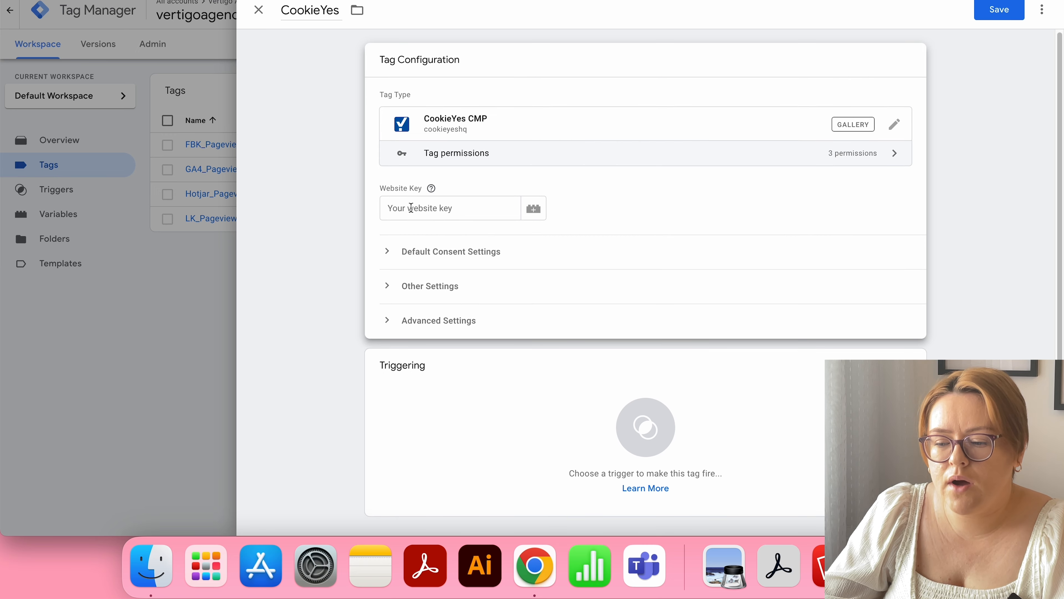
mouse_move(431, 194)
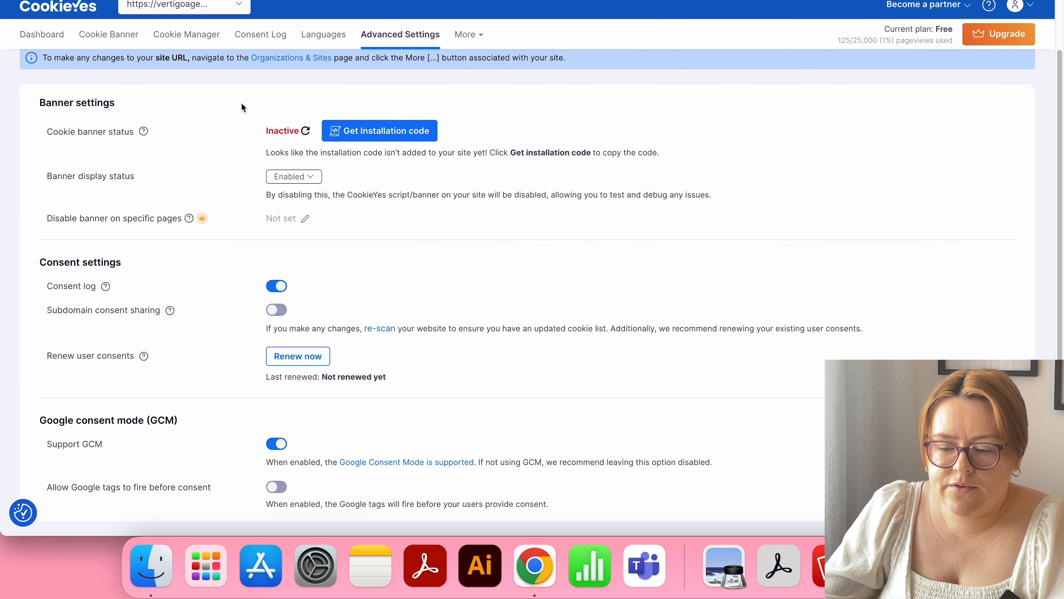
scroll(390, 93, "up", 2)
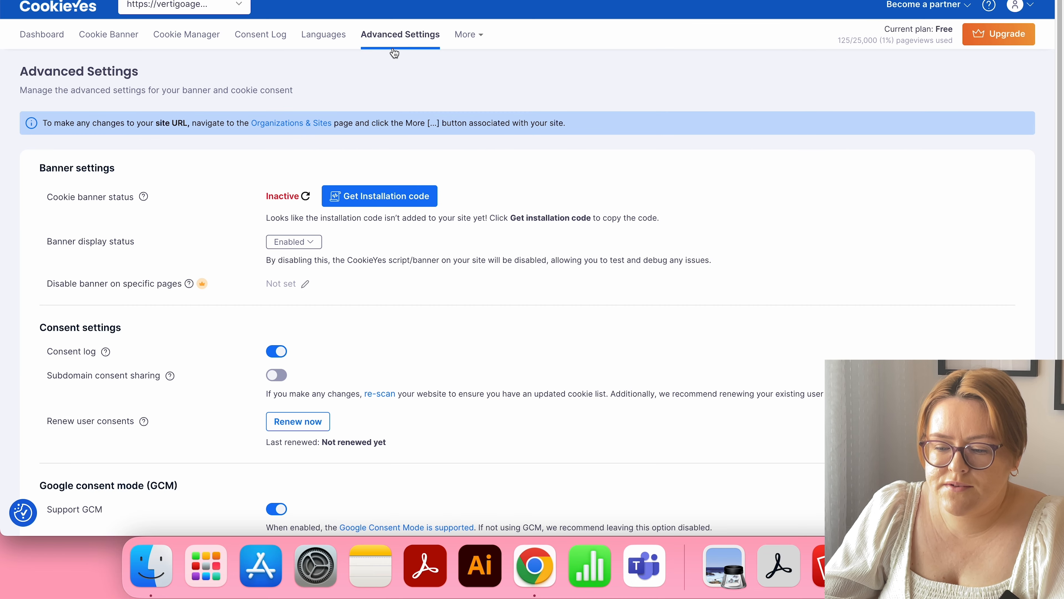
left_click(398, 196)
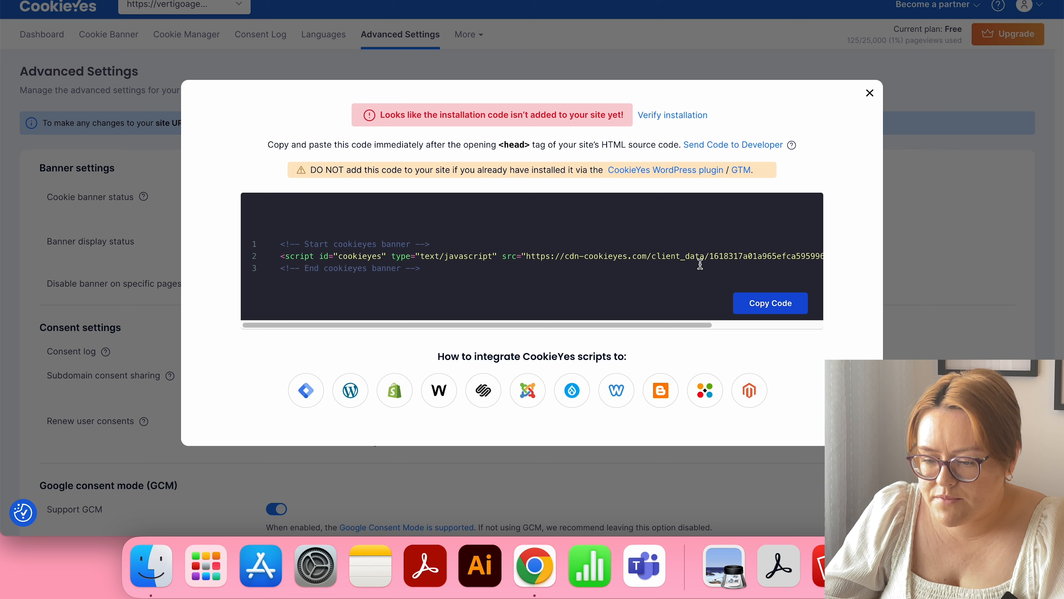
scroll(699, 268, "right", 4)
scroll(699, 268, "right", 2)
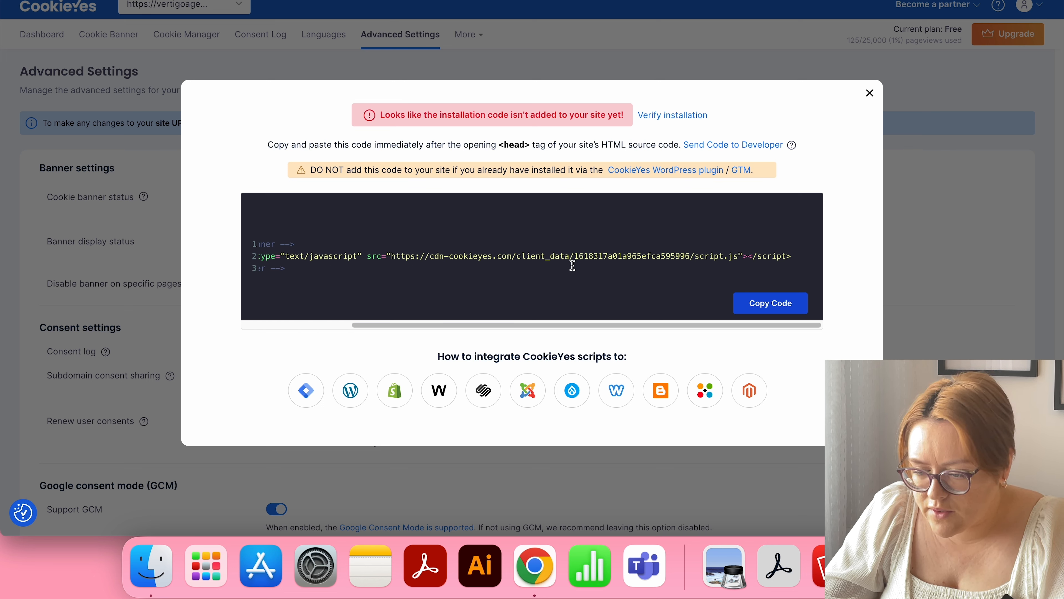
left_click_drag(573, 256, 690, 259)
key("super+c")
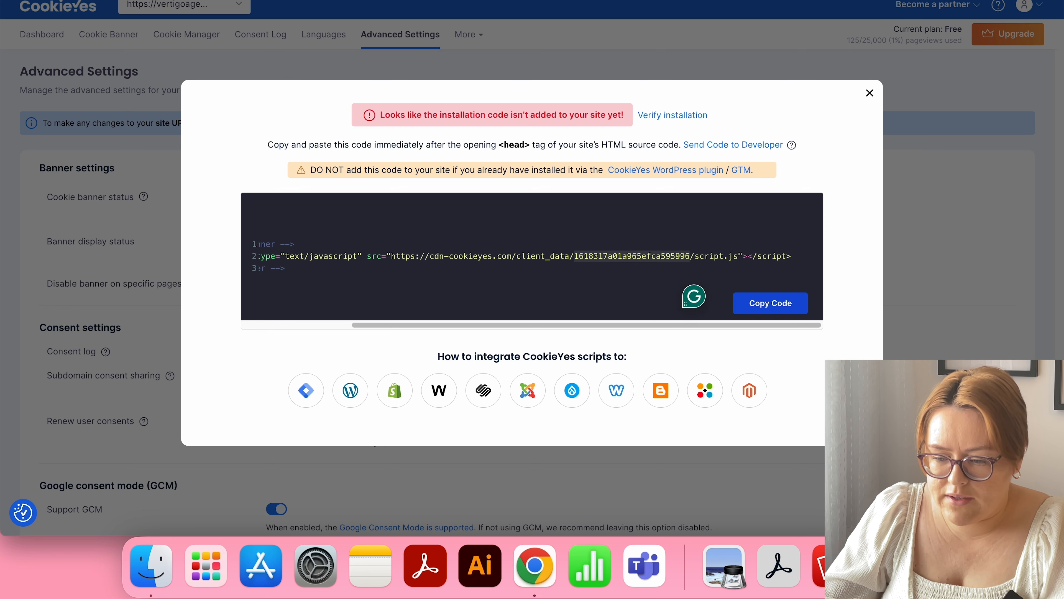
- Back in Google Tag Manager, paste the copied website key into the CookieYes tag's configuration
left_click(377, 1)
left_click(458, 207)
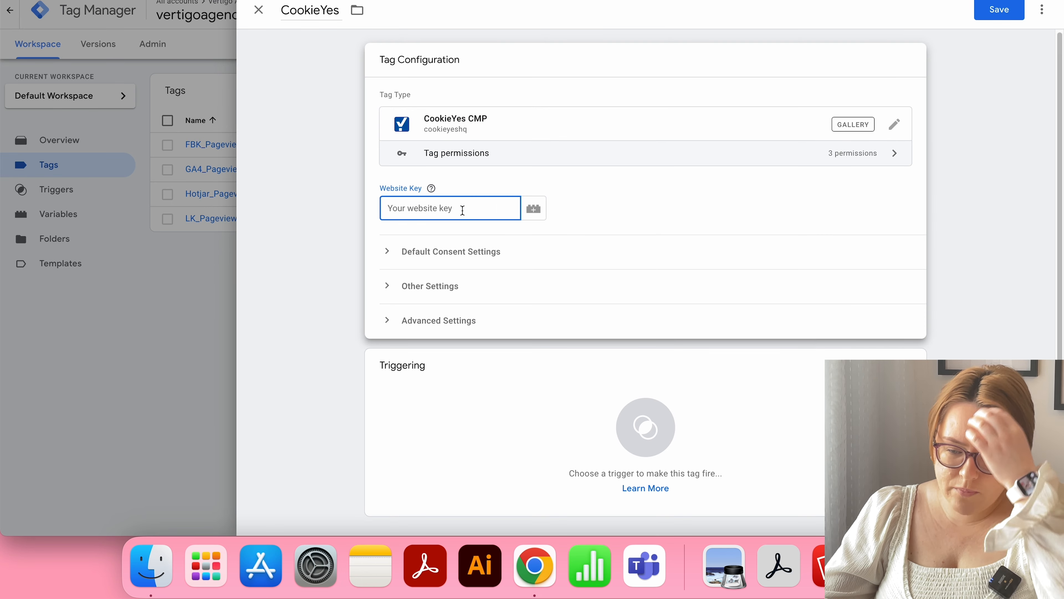
key("super+v")
- Start a new default consent setting for the CookieYes tag with Analytics Cookies and Advertisement Cookies set to Disabled
left_click(470, 260)
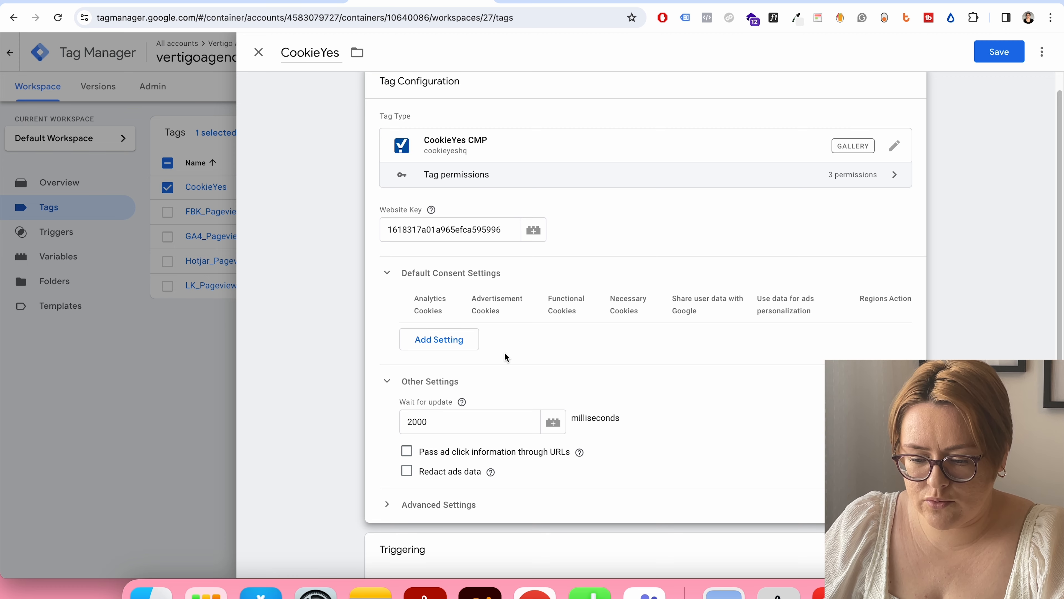
left_click(436, 346)
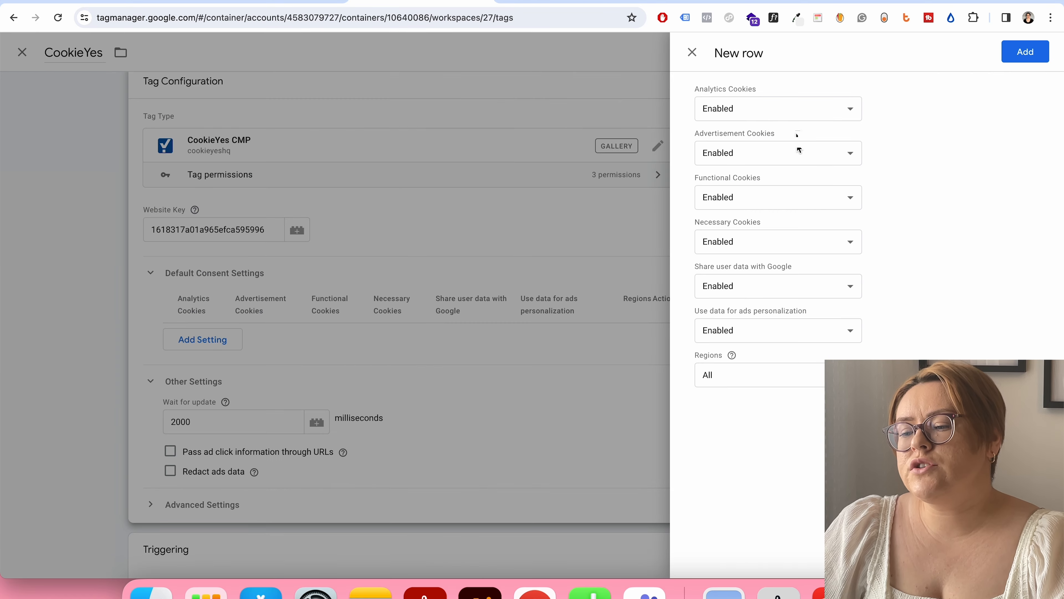
left_click(797, 114)
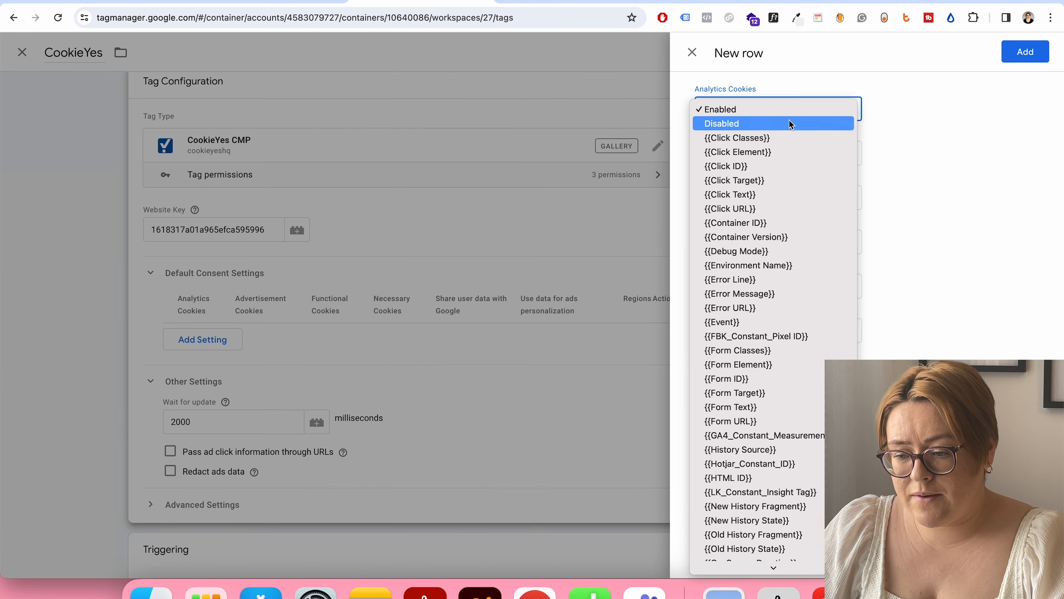
left_click(790, 120)
left_click(791, 146)
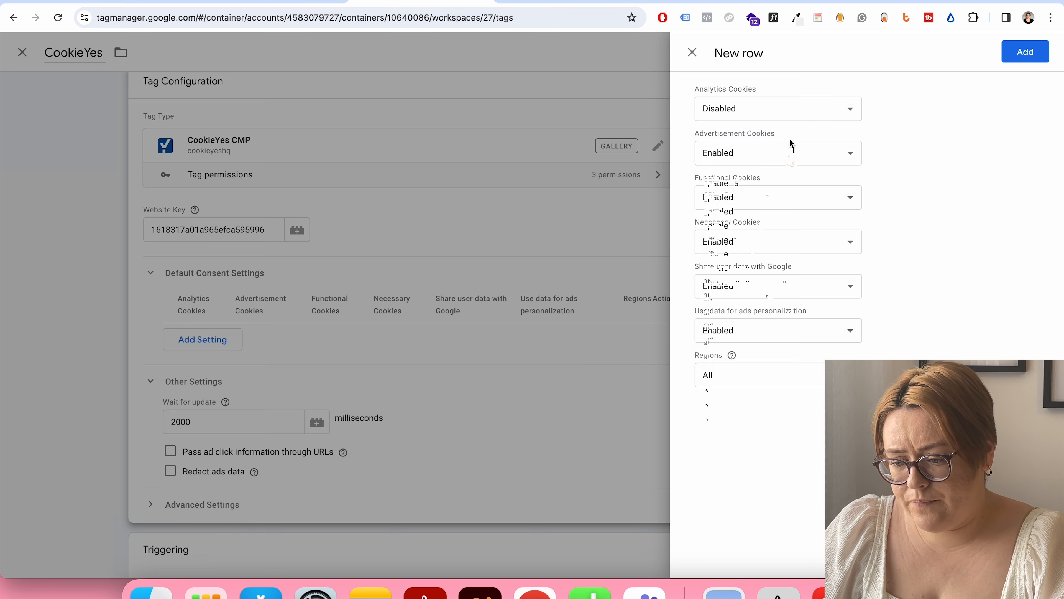
left_click(782, 167)
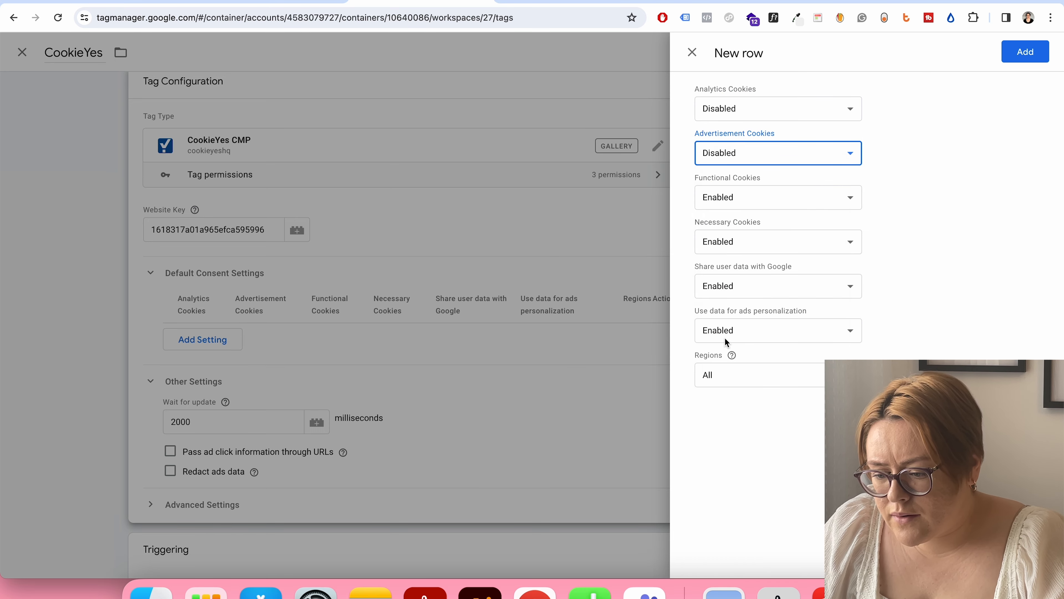
left_click(730, 357)
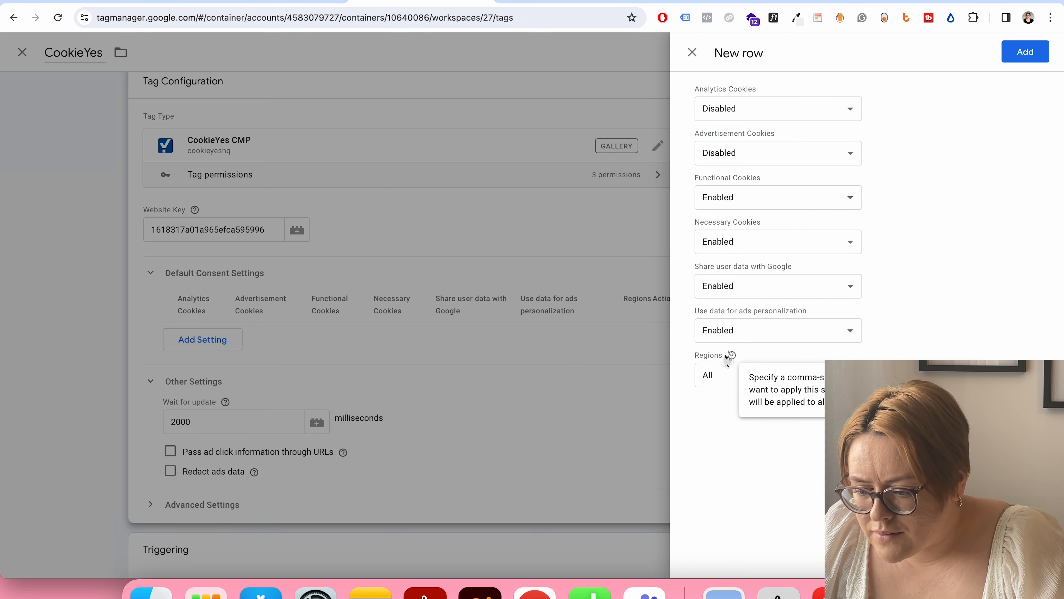
- Disable functional cookies, user data sharing with Google and ads personalization, keep Necessary Cookies Enabled, and add the consent row
left_click(754, 243)
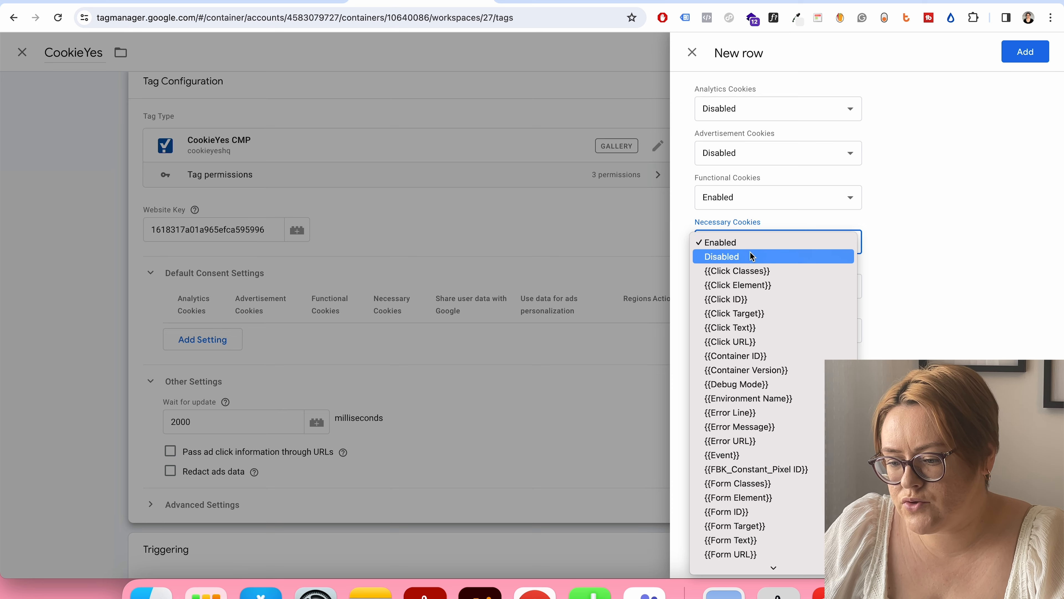
left_click(746, 243)
left_click(747, 199)
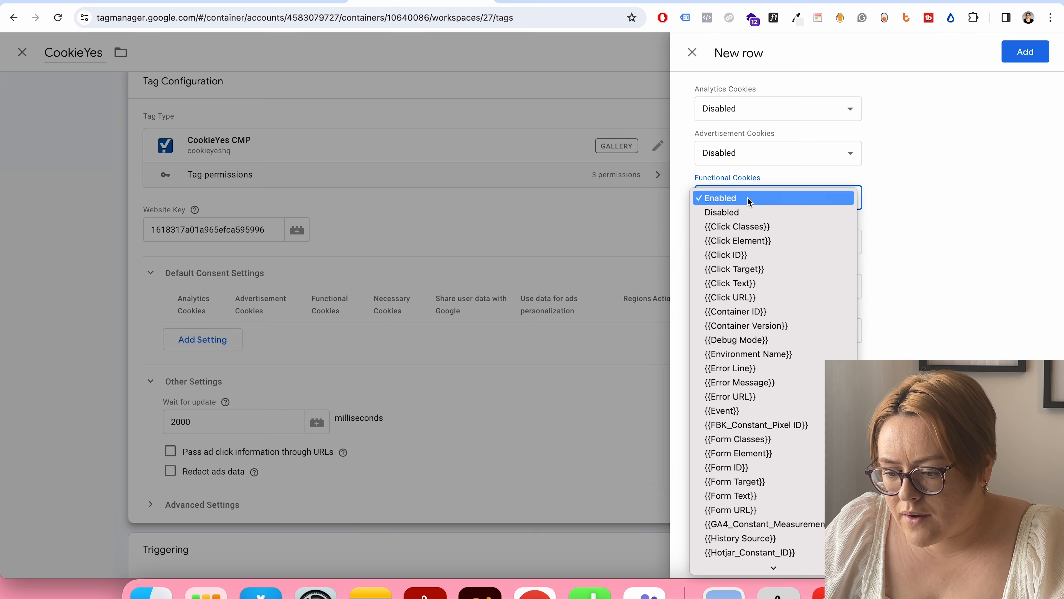
left_click(744, 212)
left_click(736, 289)
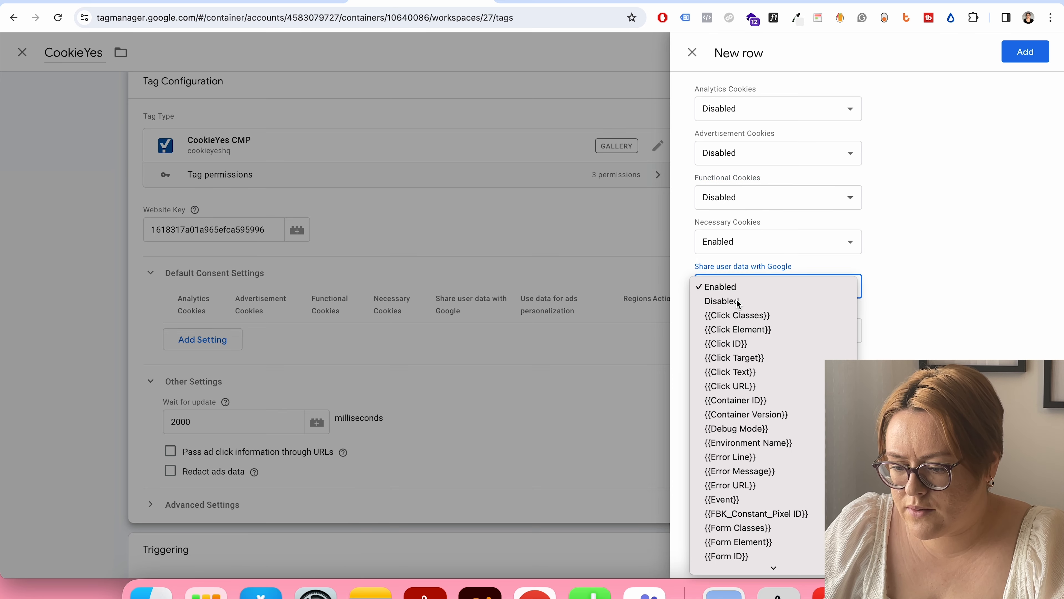
left_click(737, 301)
left_click(747, 331)
left_click(739, 345)
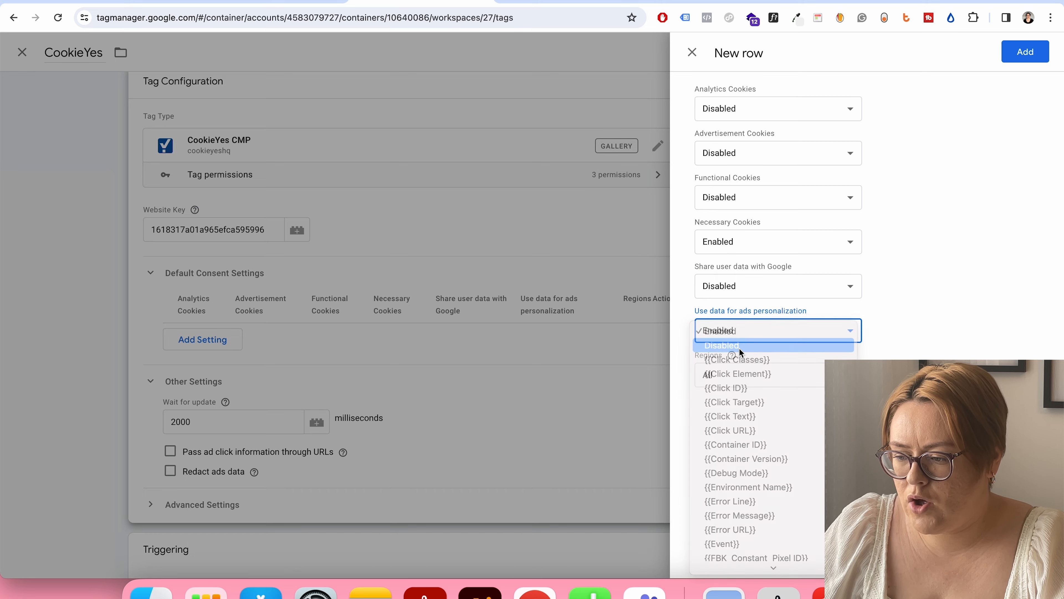
left_click(1017, 53)
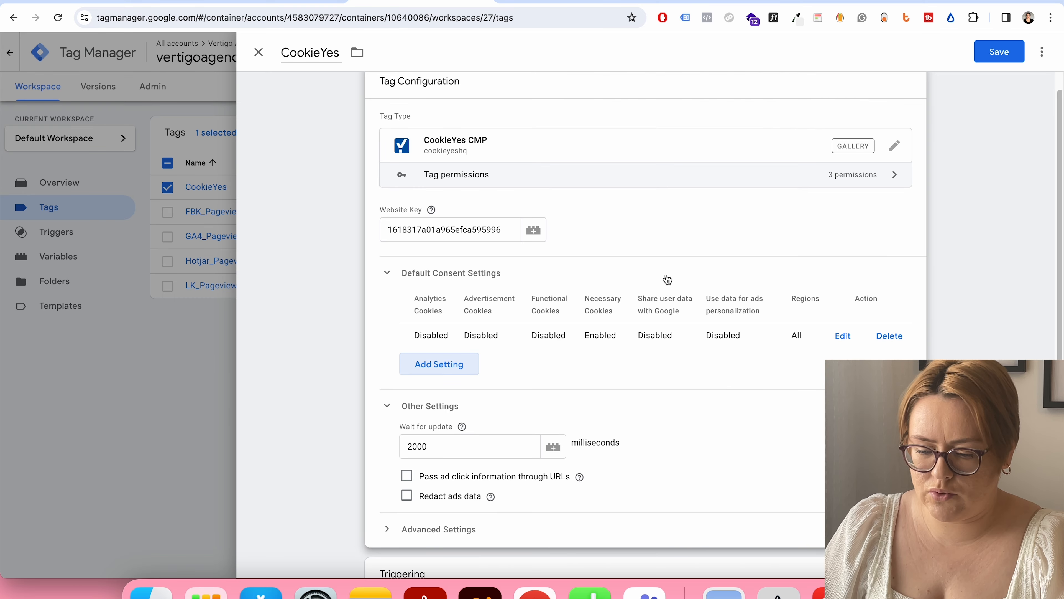
- Enable passing ad click information through URLs and redacting ads data in the CookieYes tag's other settings
scroll(642, 302, "down", 2)
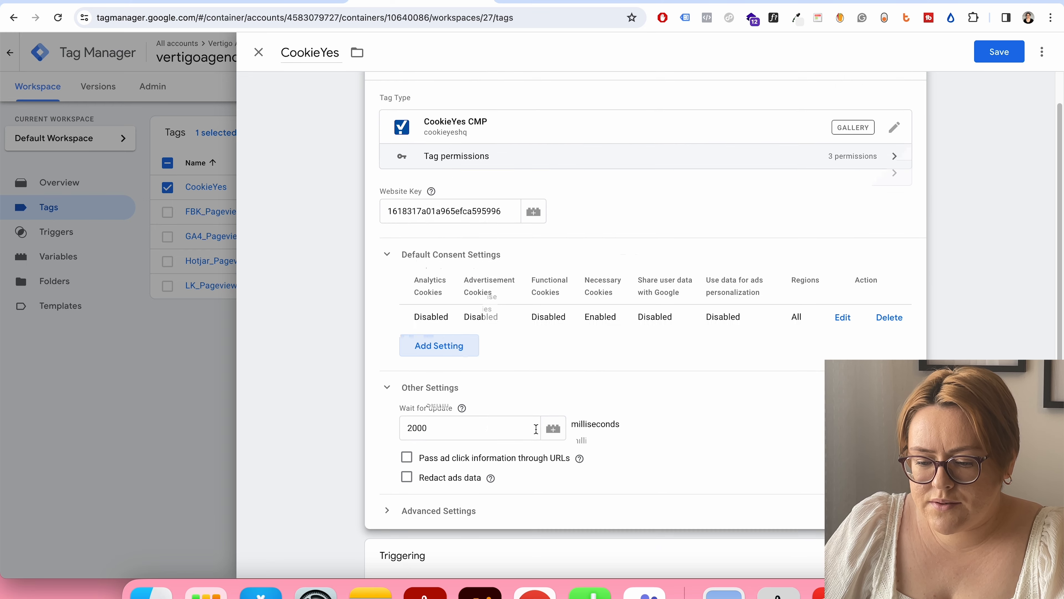
left_click(407, 427)
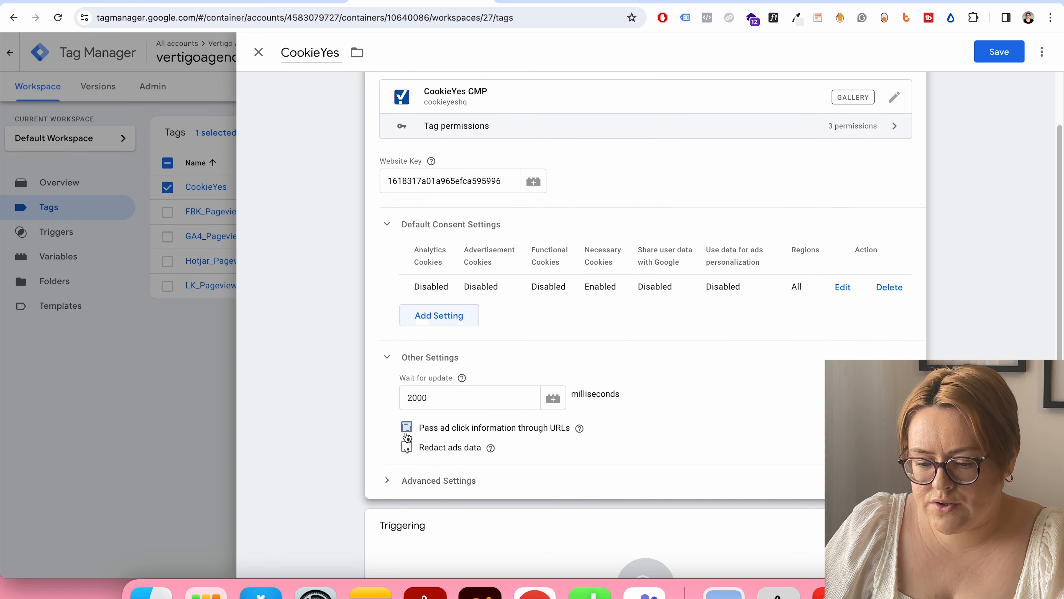
left_click(409, 449)
left_click(392, 357)
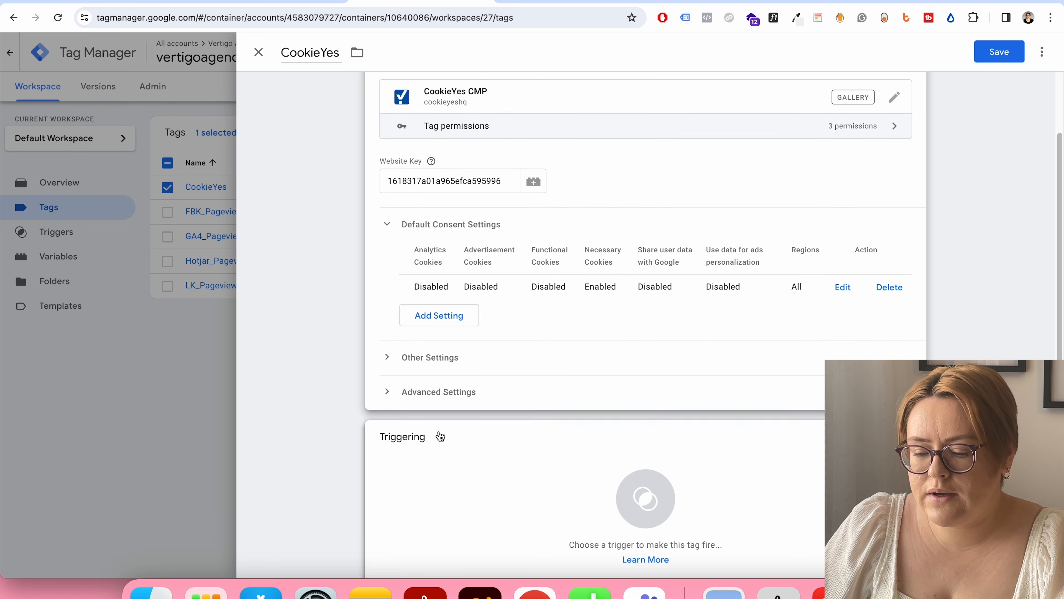
- Assign the Consent Initialization - All Pages trigger to the CookieYes tag and save the tag
scroll(694, 449, "down", 1)
left_click(687, 445)
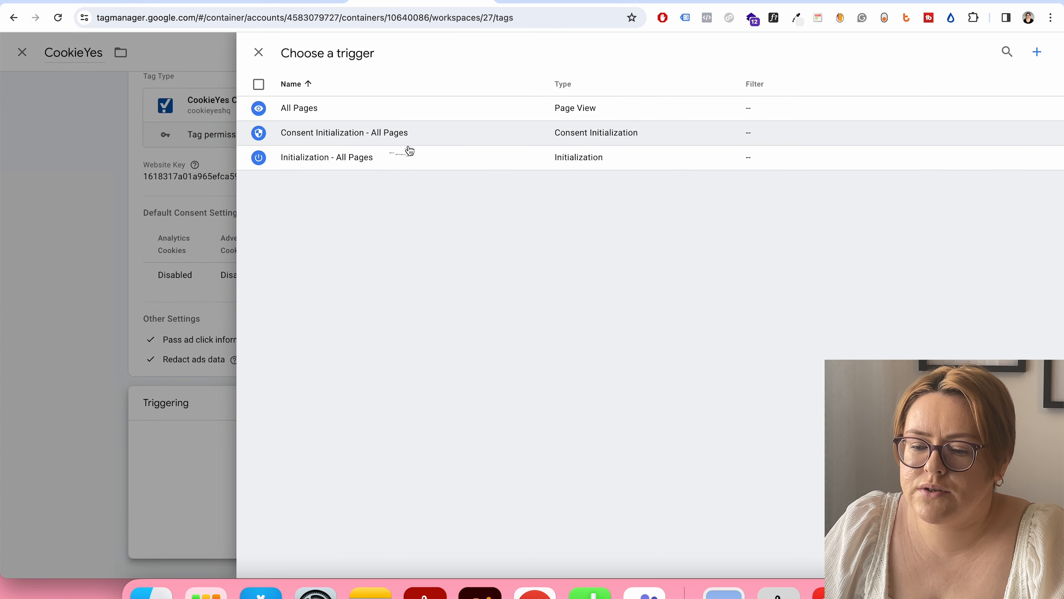
left_click(434, 134)
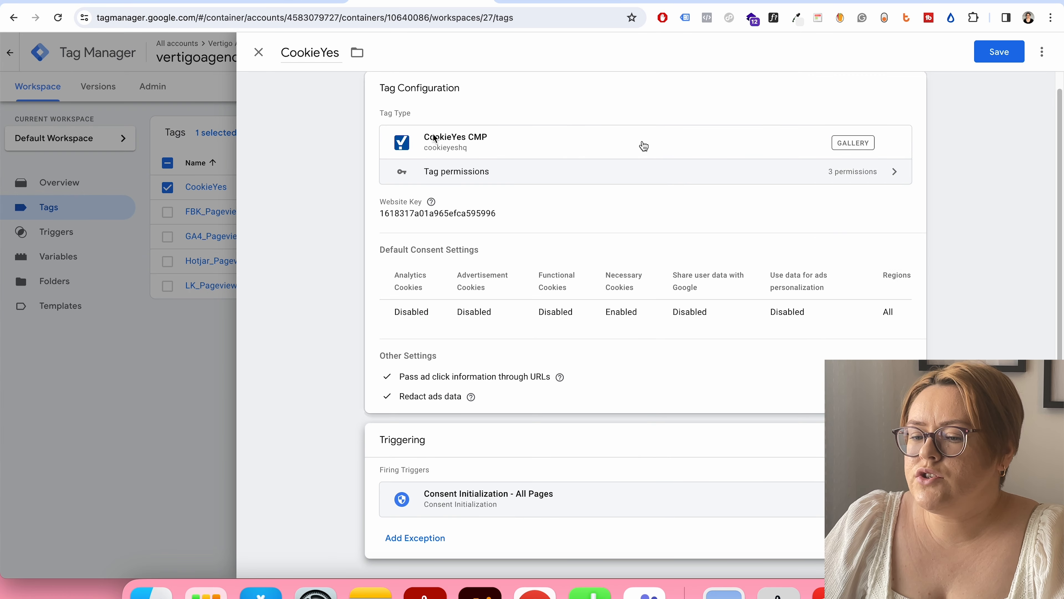
left_click(993, 53)
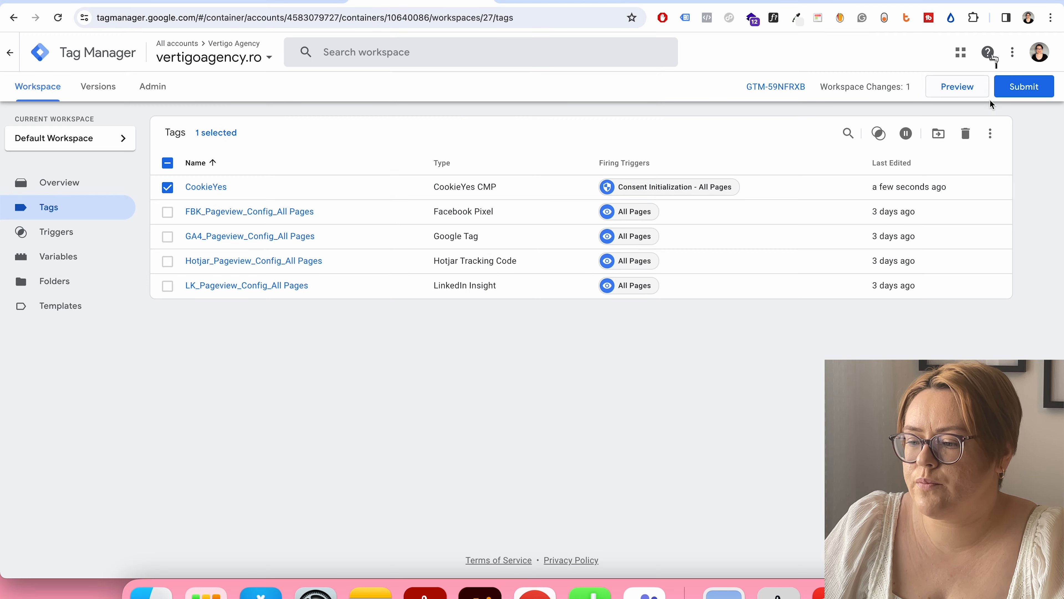
- Submit the workspace changes and publish them to the Live environment without a version name or description
left_click(1006, 89)
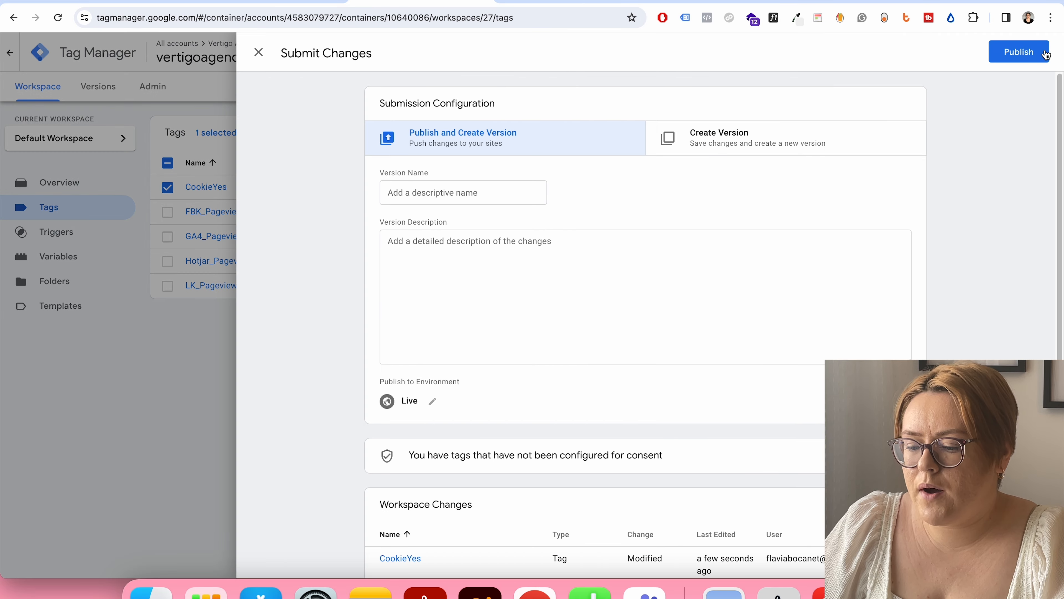
left_click(1019, 51)
left_click(712, 403)
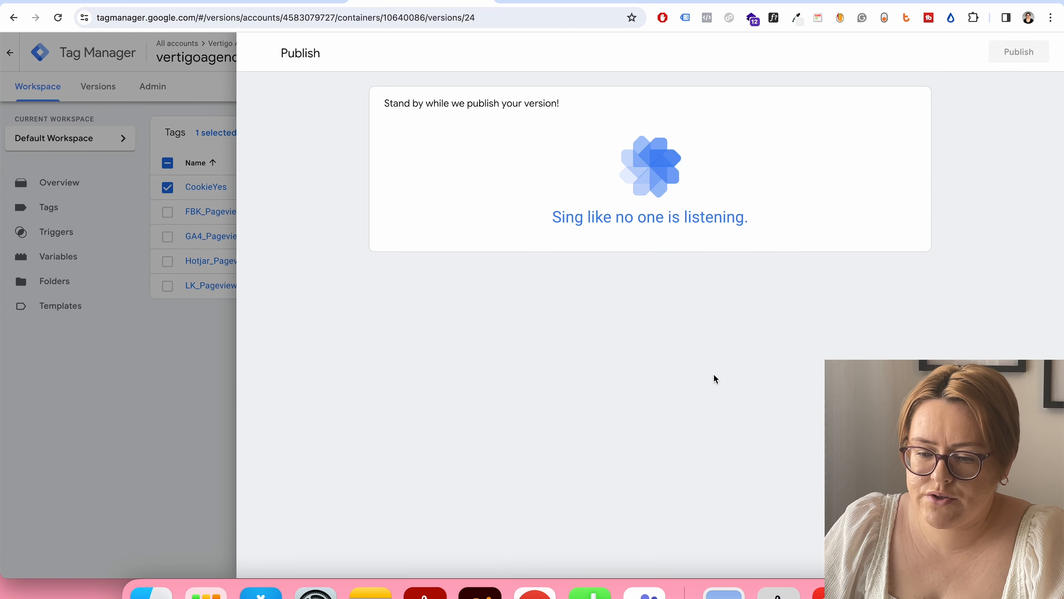
left_click(259, 52)
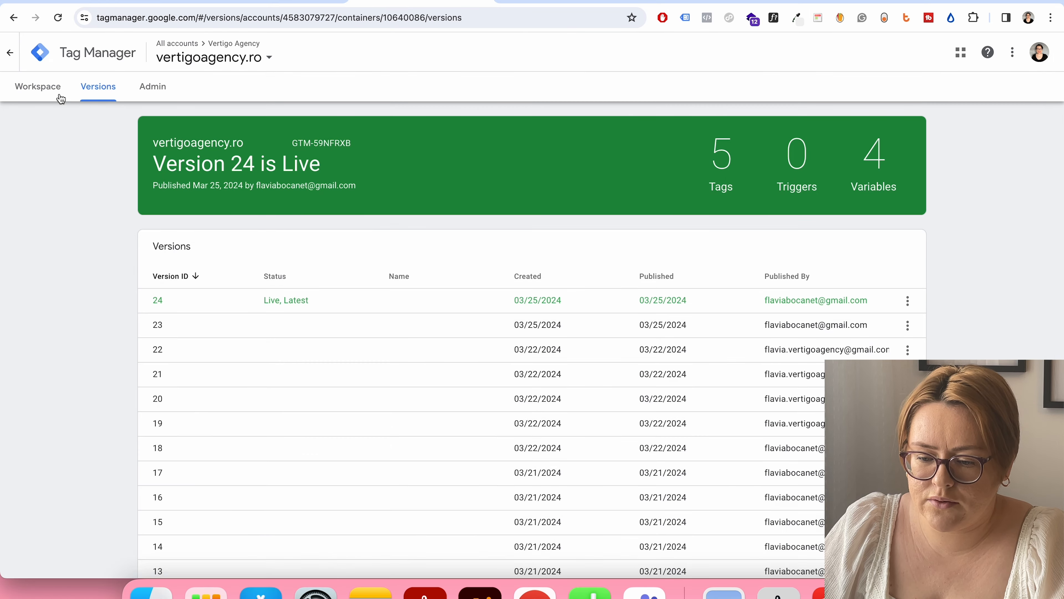
left_click(38, 85)
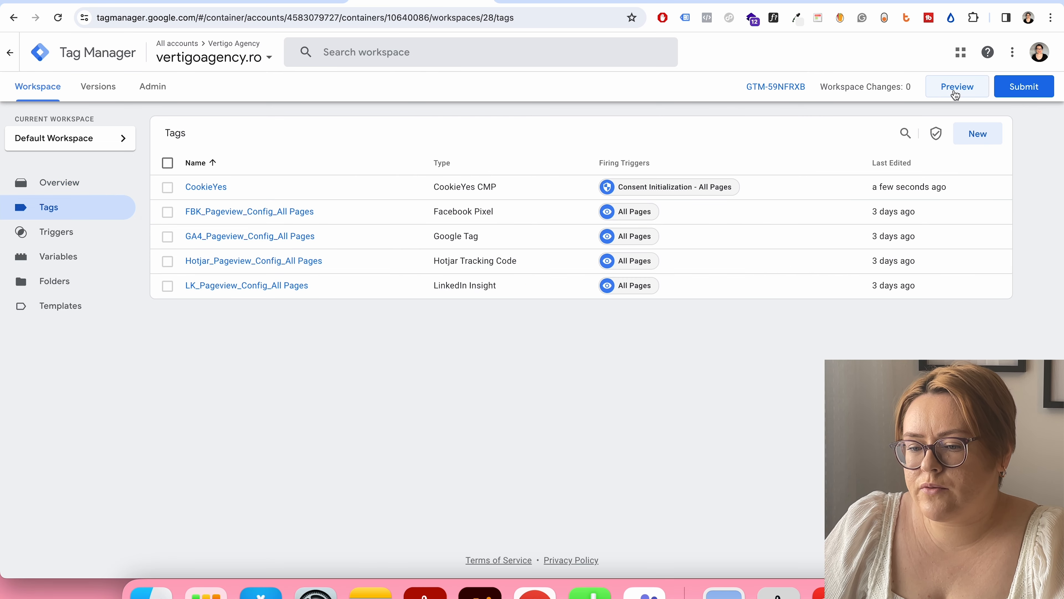
left_click(956, 88)
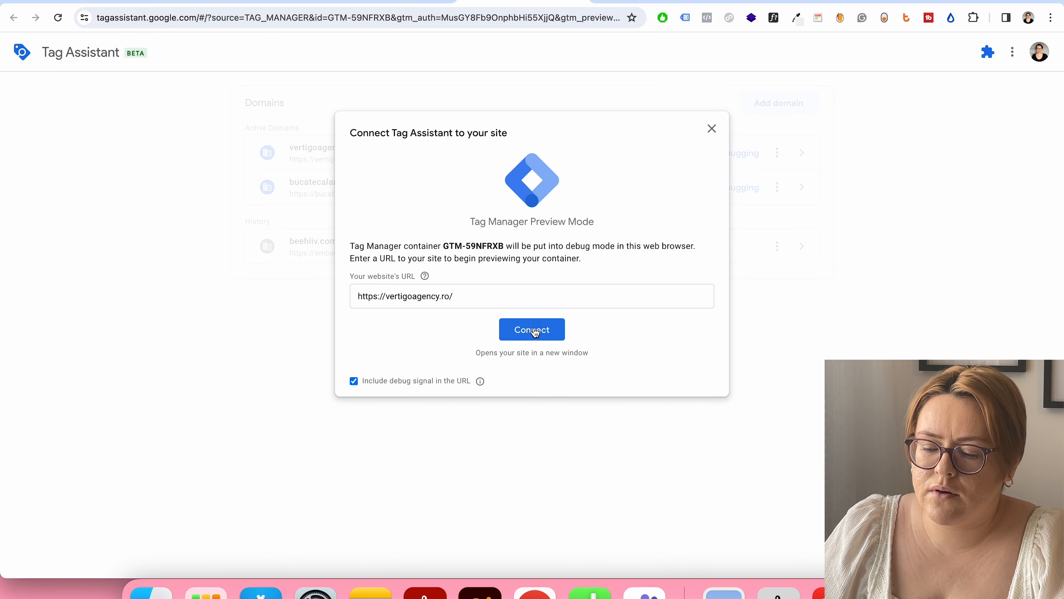
left_click(544, 335)
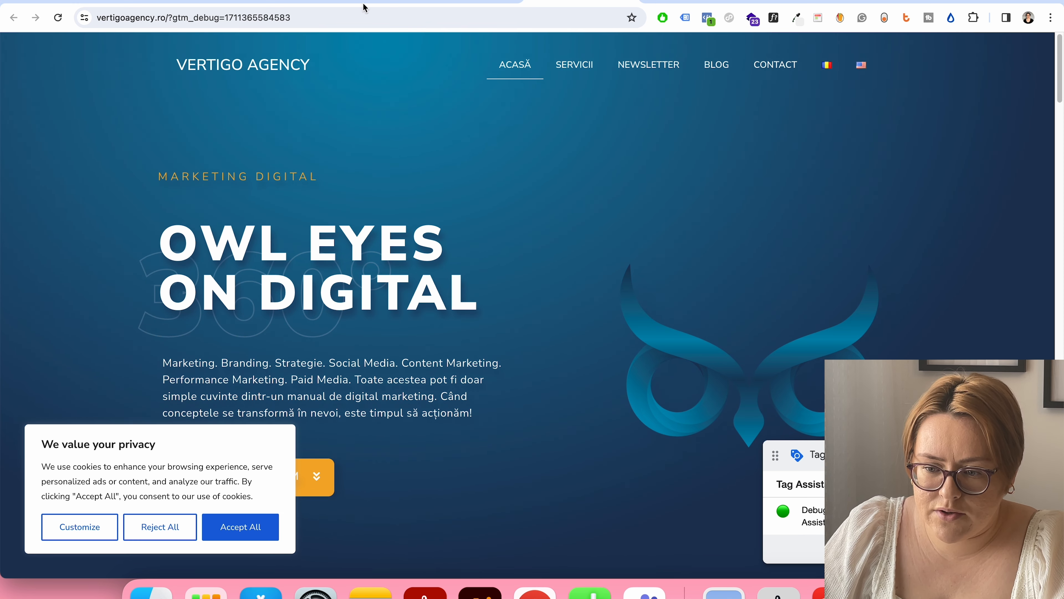
- In Tag Assistant, examine the consent state of the cookie_consent_update event before any choice is made in the banner
left_click(464, 2)
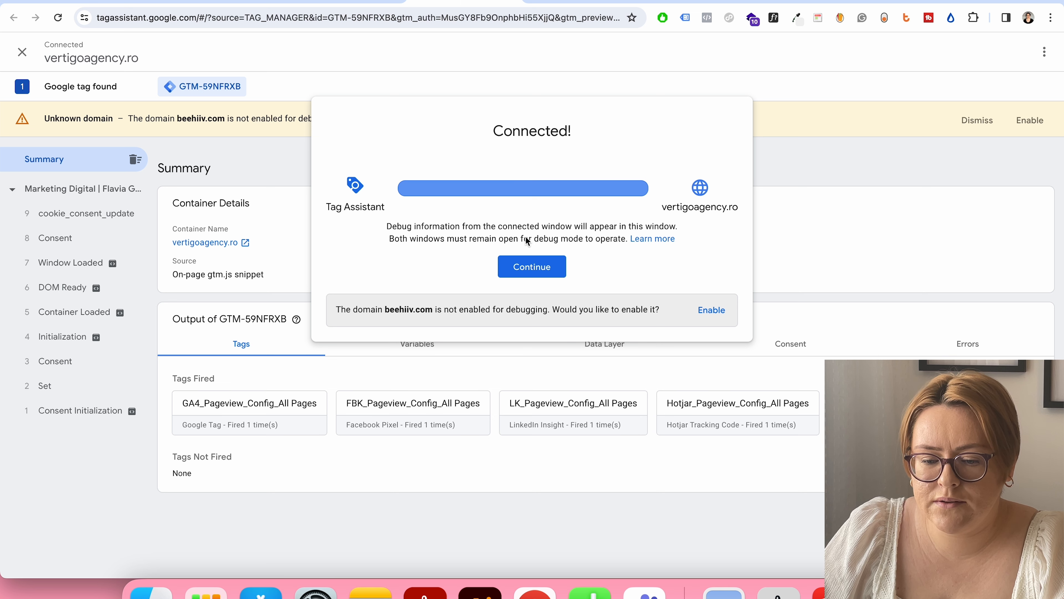
left_click(531, 264)
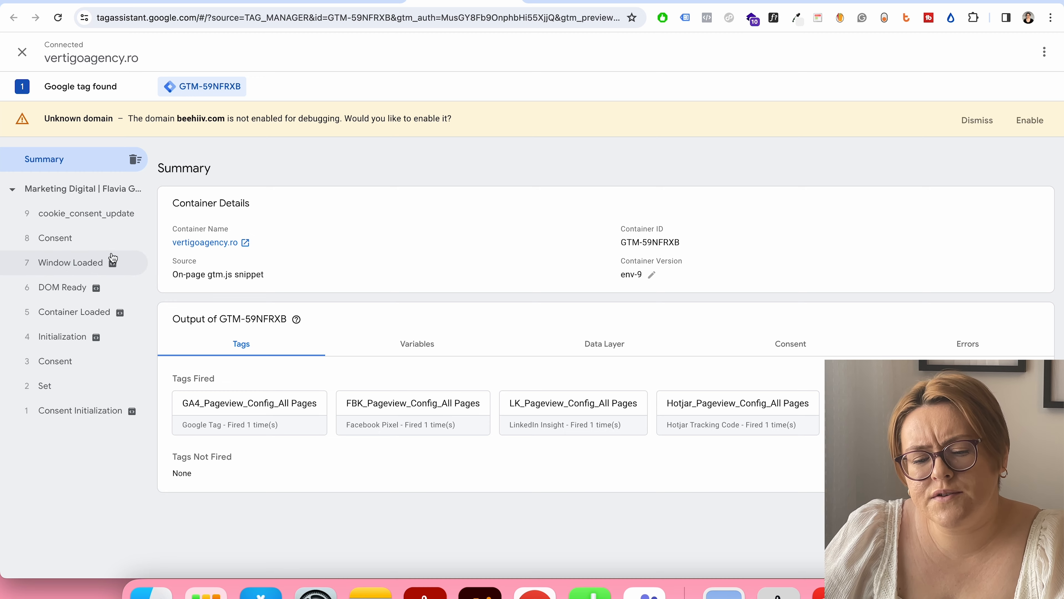
left_click(107, 217)
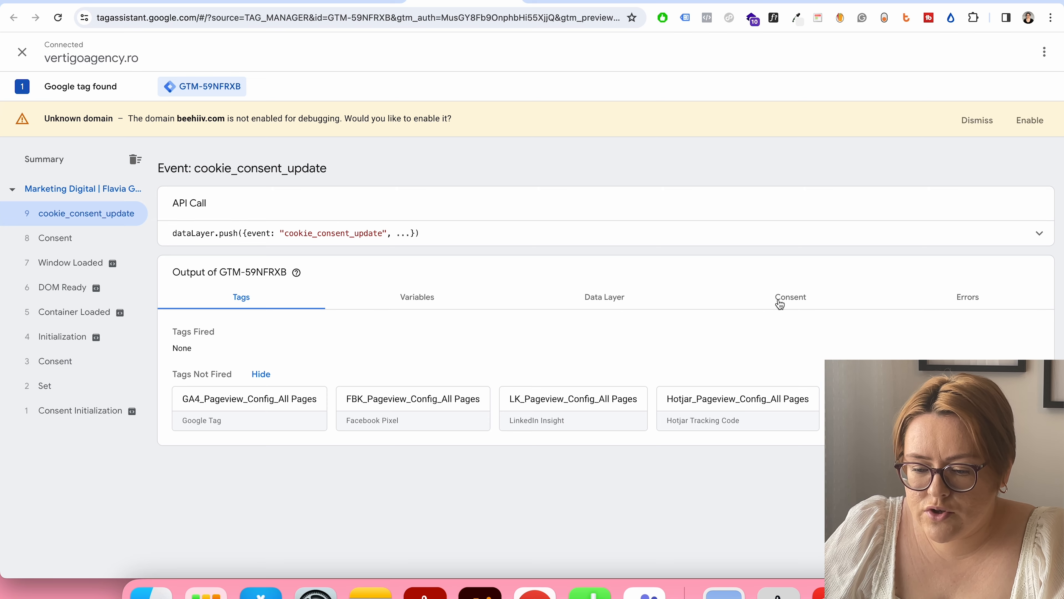
left_click(791, 300)
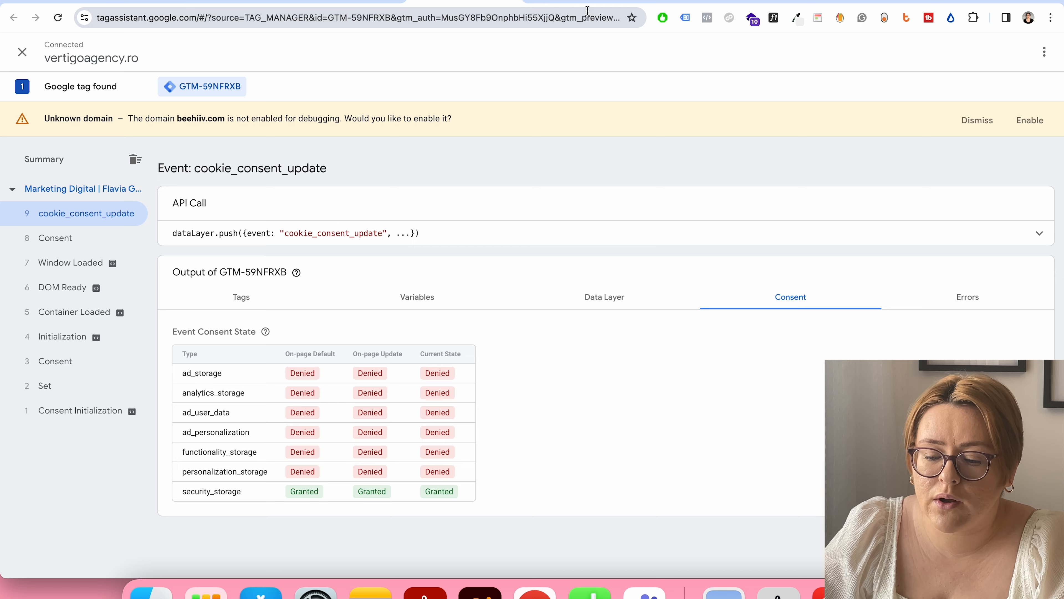
- Accept all cookies in the previewed site's banner and check the consent state of the newest cookie_consent_update event in Tag Assistant
left_click(586, 1)
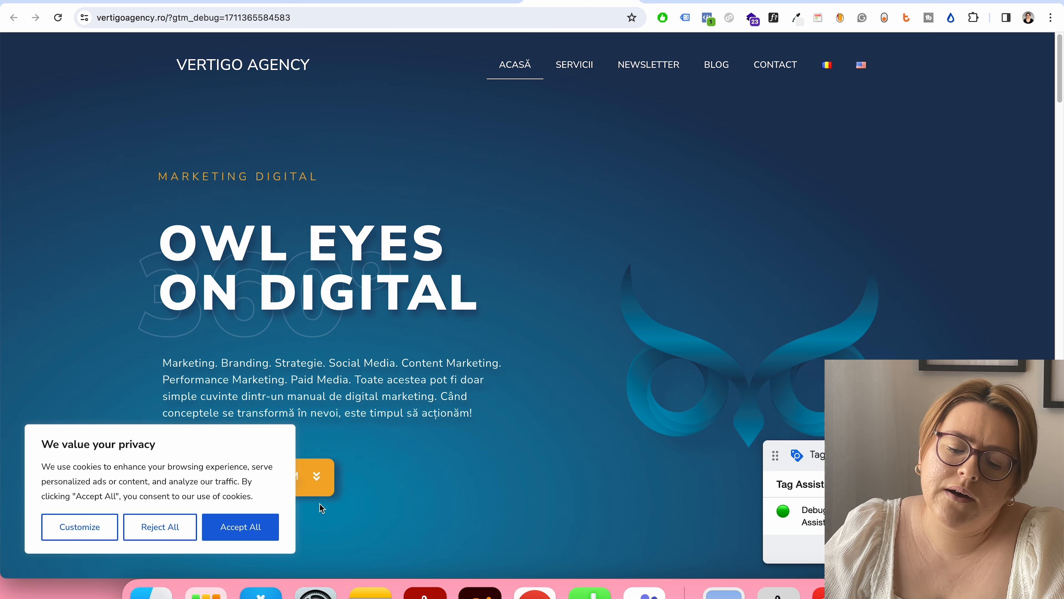
left_click(255, 530)
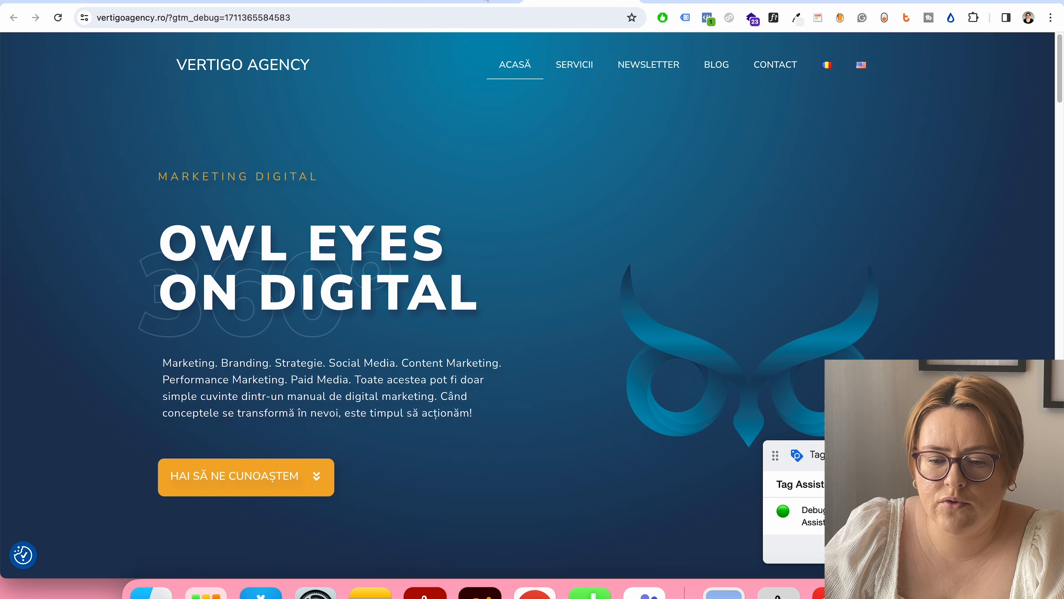
left_click(487, 1)
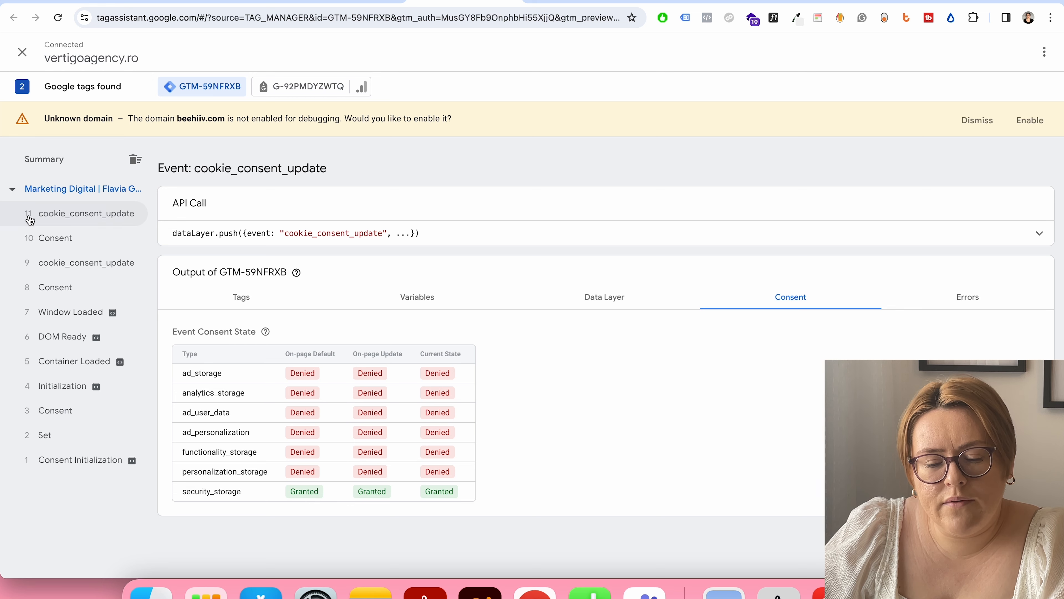
left_click(90, 217)
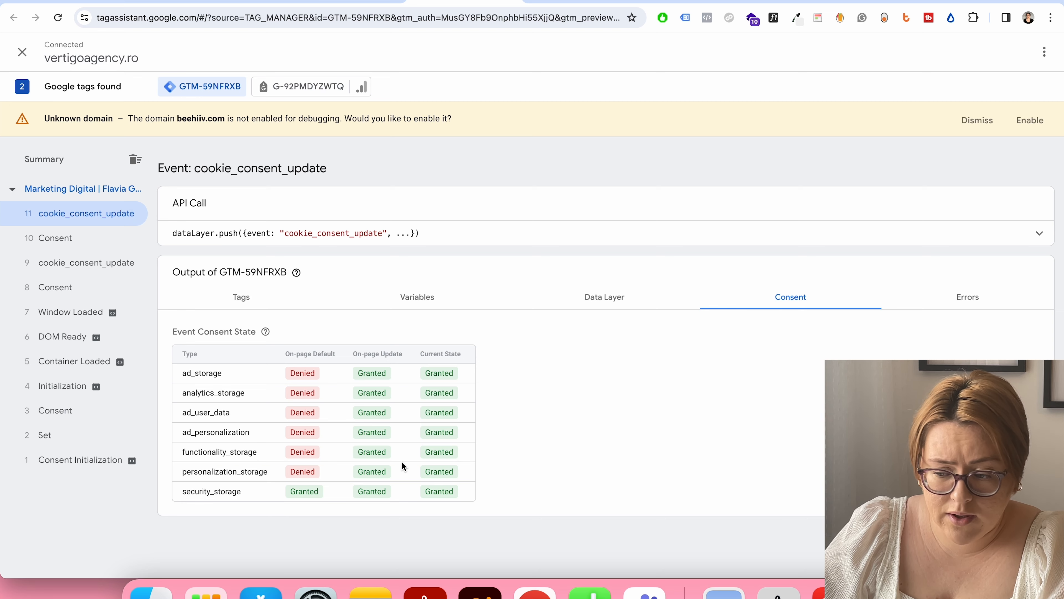
- Review the newest event's tags and copy the event name cookie_consent_update from its API call
left_click(260, 308)
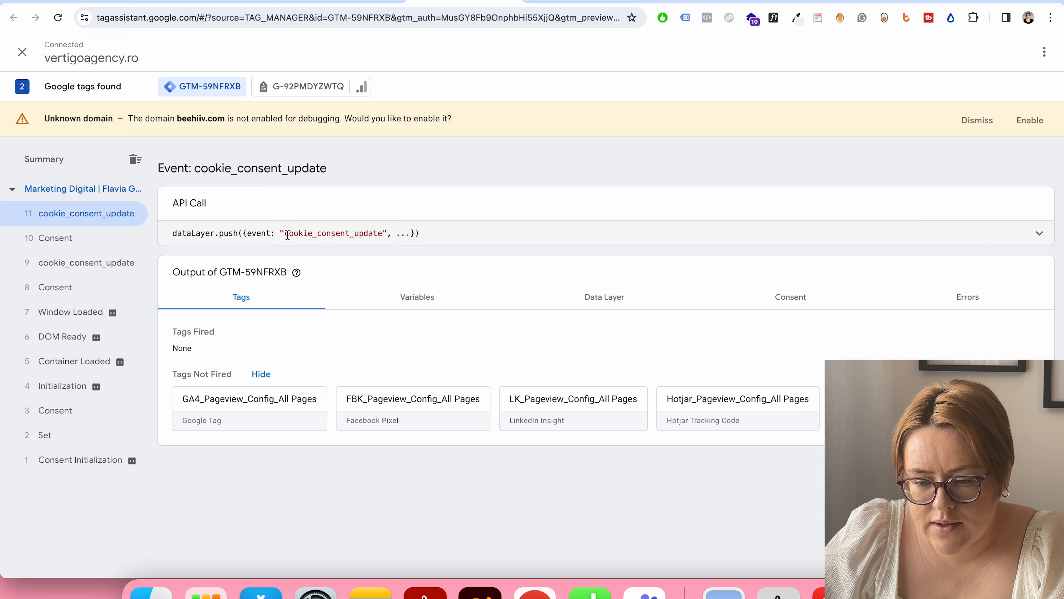
left_click_drag(287, 235, 400, 234)
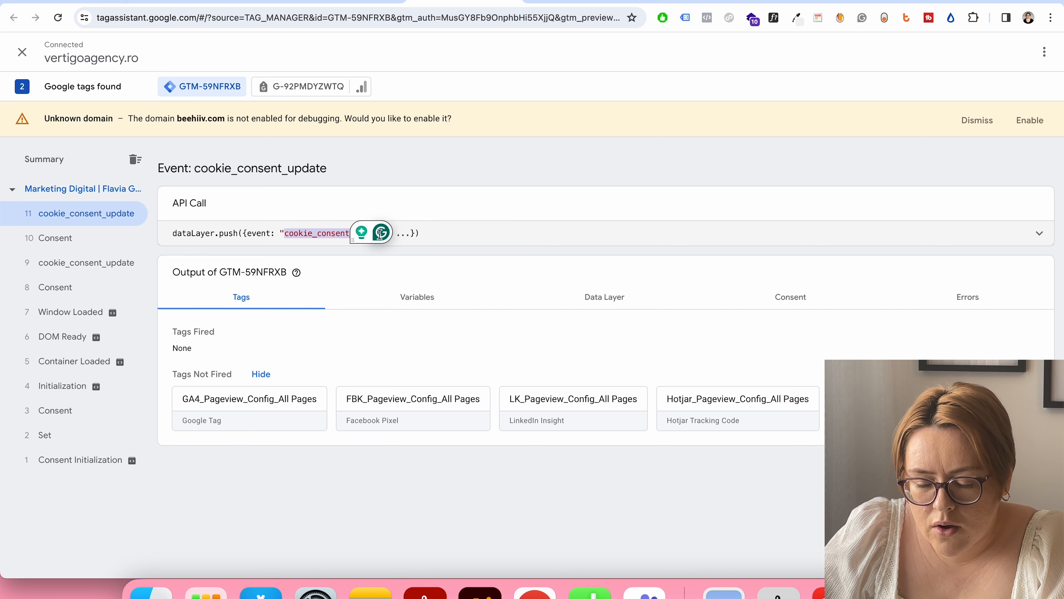
right_click(347, 233)
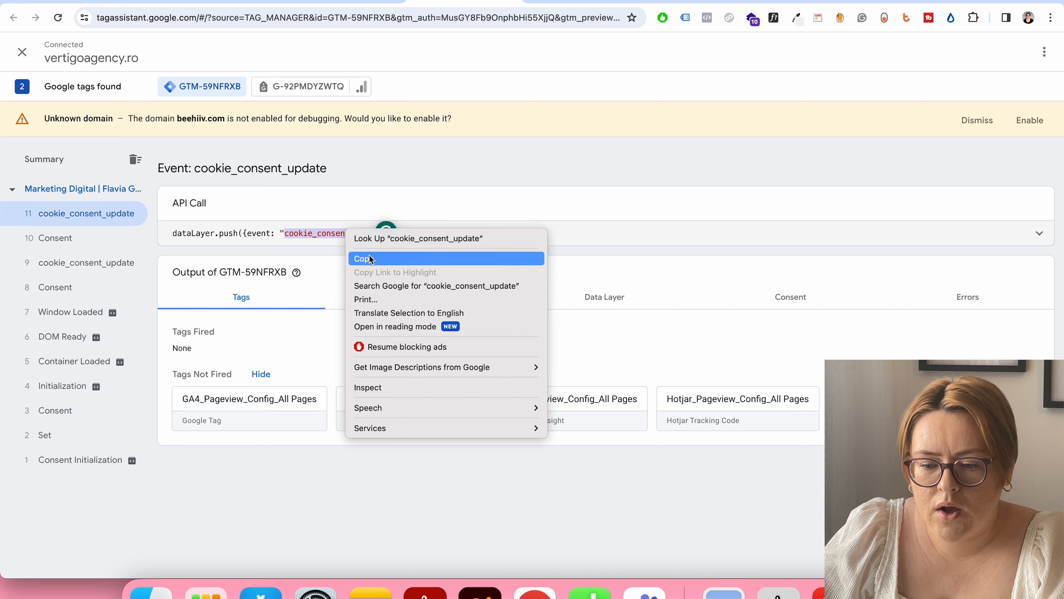
left_click(371, 259)
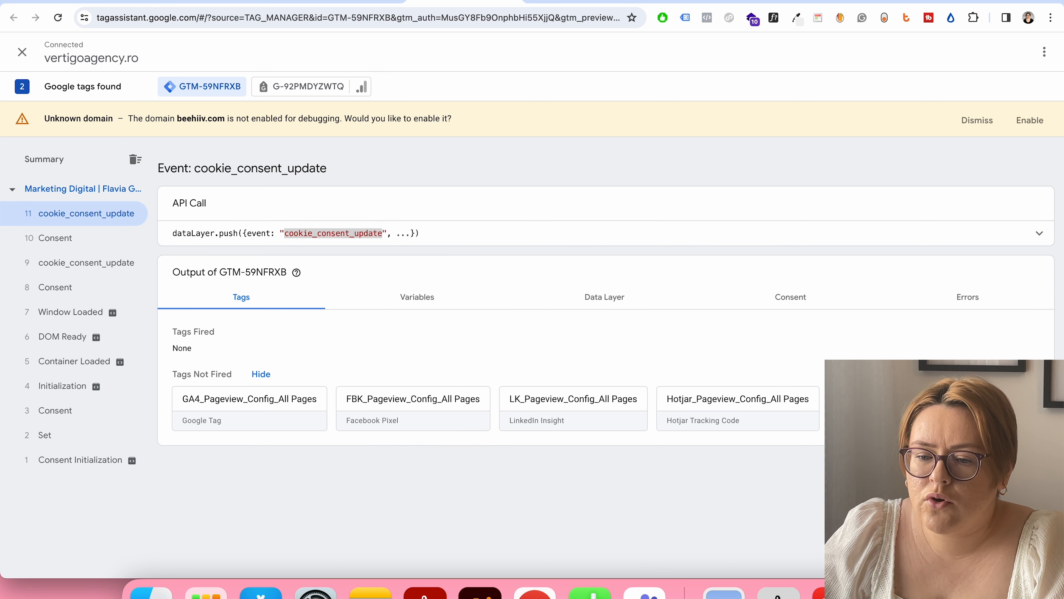
- Switch to Tag Manager and start a new trigger named Custom-cookie_consent_update
left_click(344, 3)
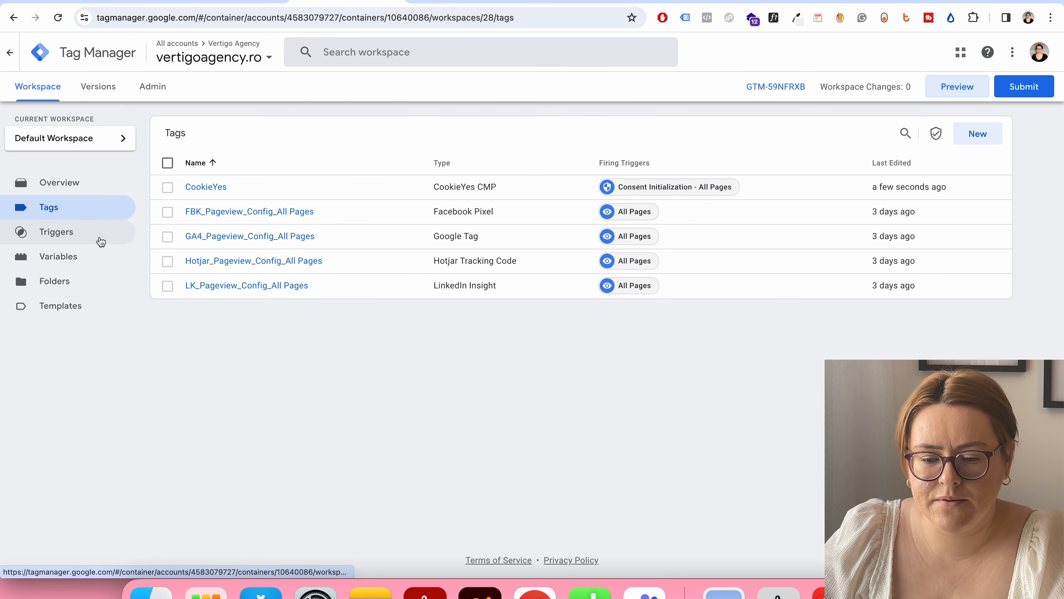
left_click(90, 238)
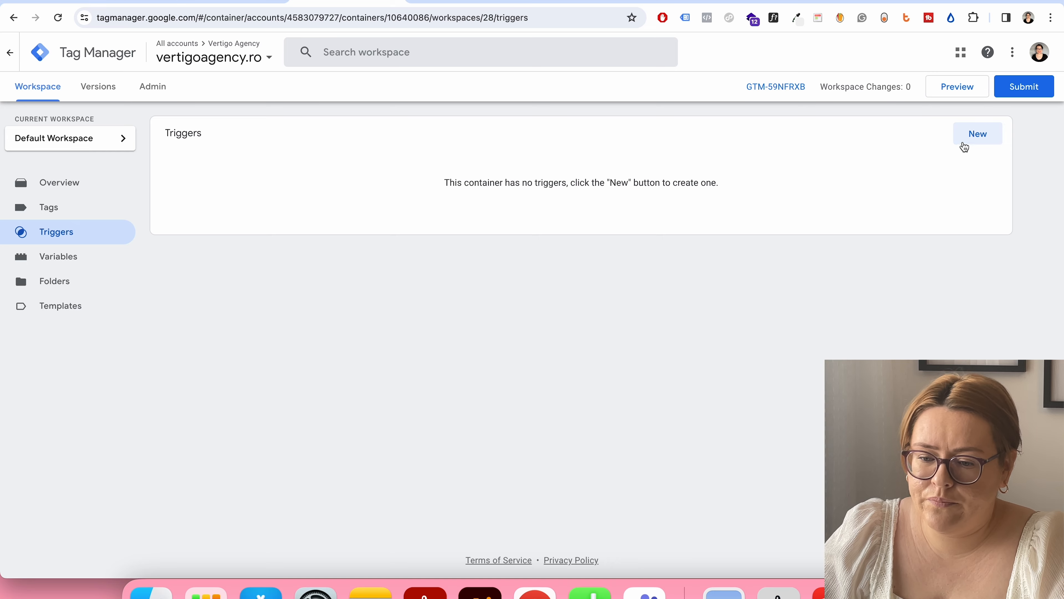
left_click(963, 145)
triple_click(308, 57)
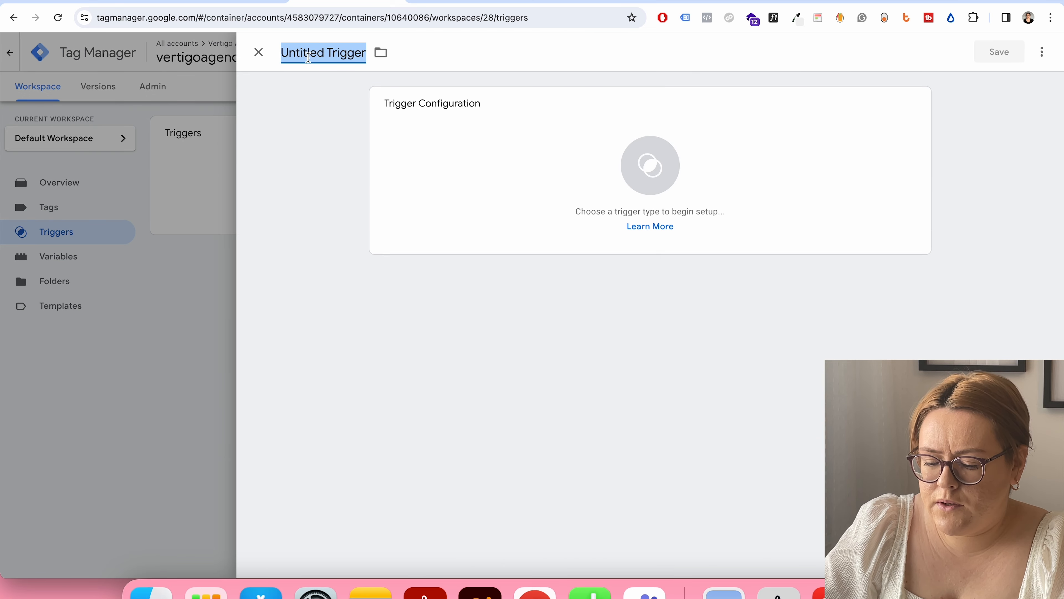
type("Cu")
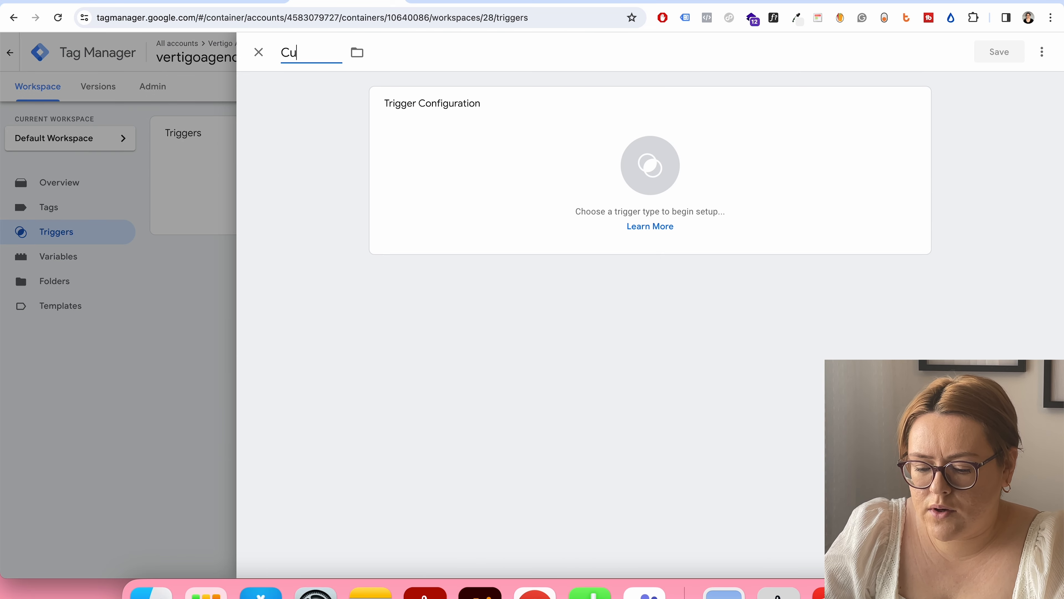
type("stom")
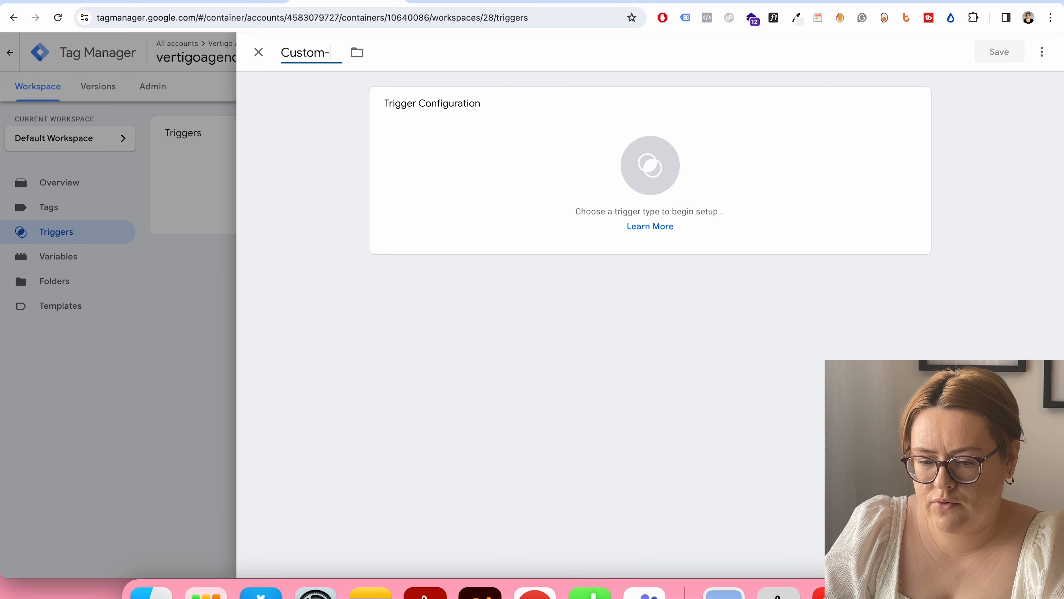
type("-cookie_consent_update")
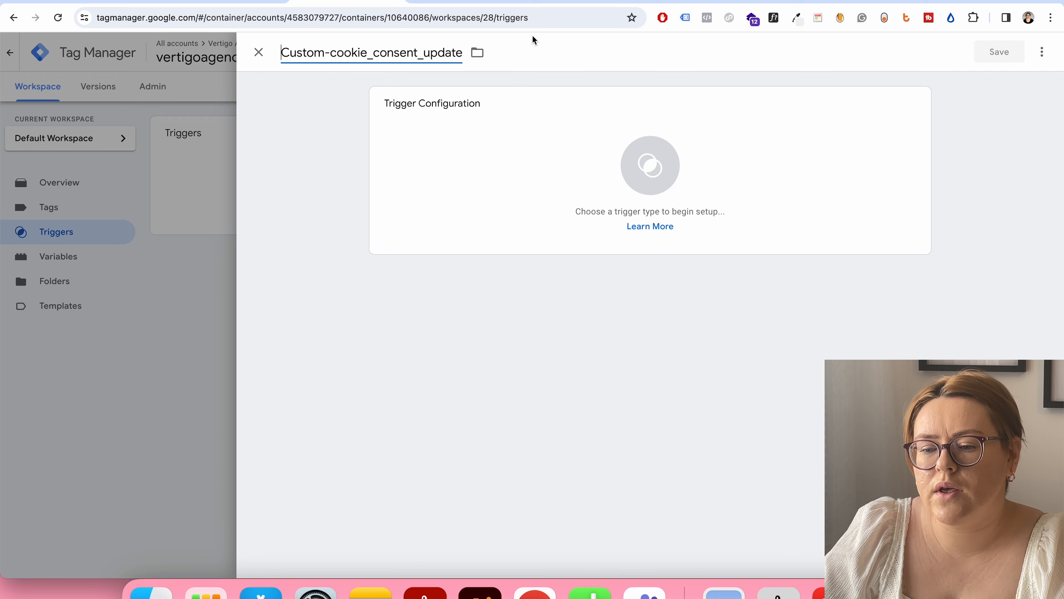
- Make the trigger a Custom Event with the event name cookie_consent_update, firing on all custom events, and save it
left_click(614, 198)
scroll(798, 361, "down", 5)
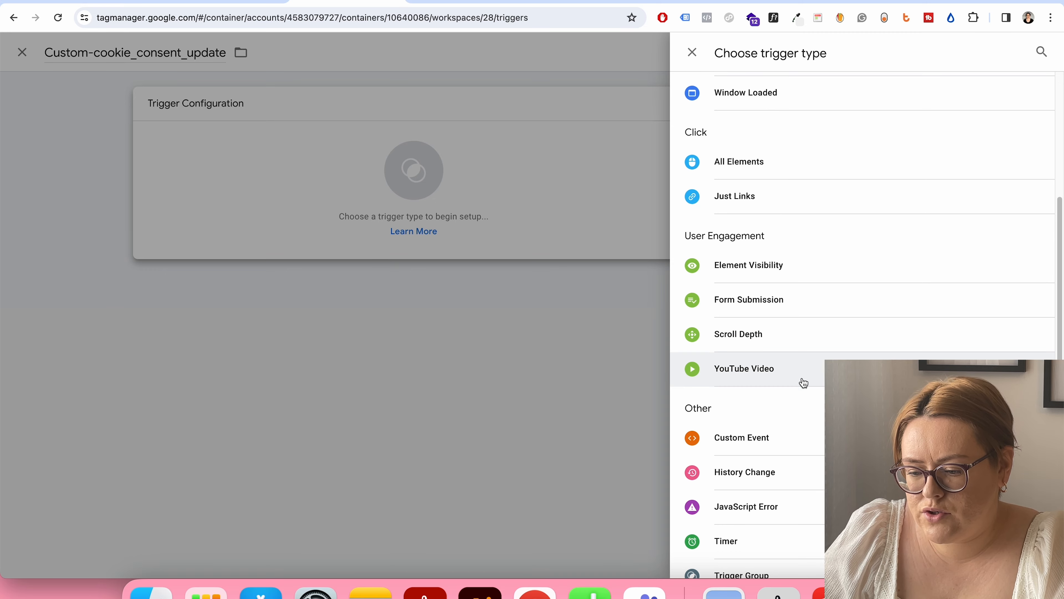
left_click(788, 444)
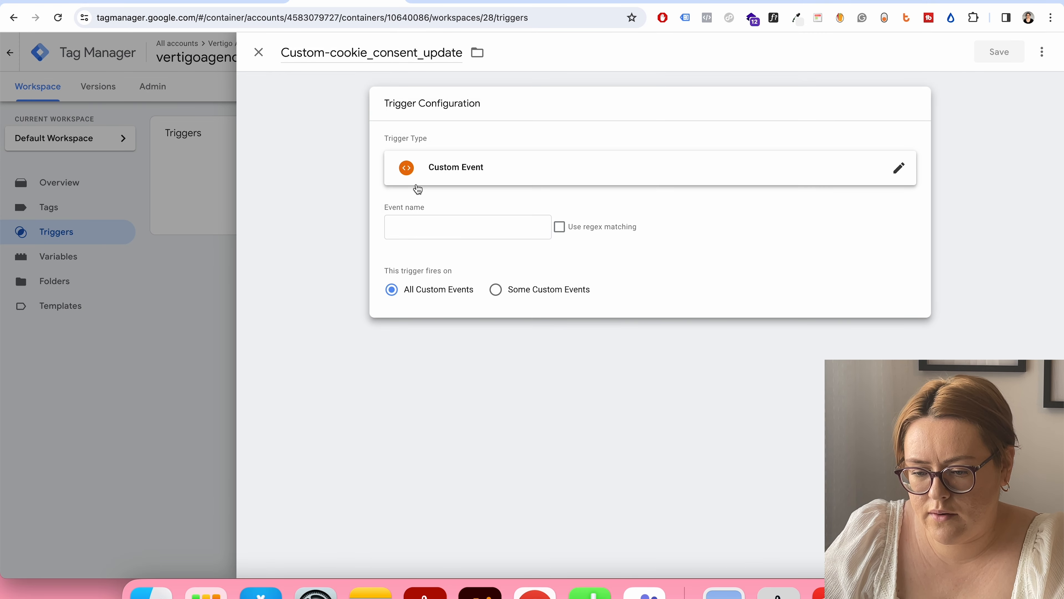
left_click(430, 219)
left_click(499, 347)
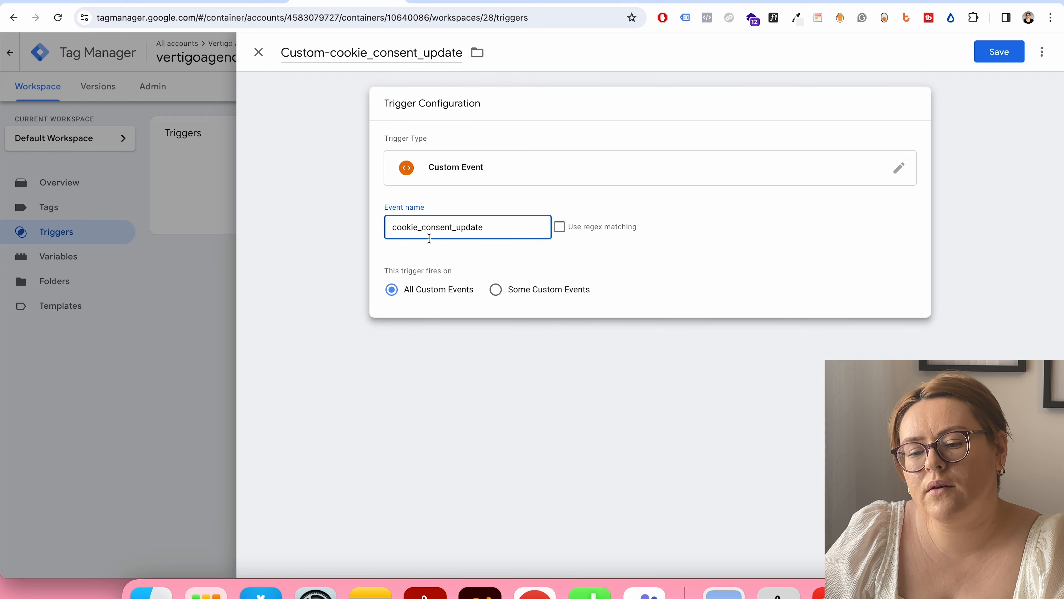
left_click(1004, 52)
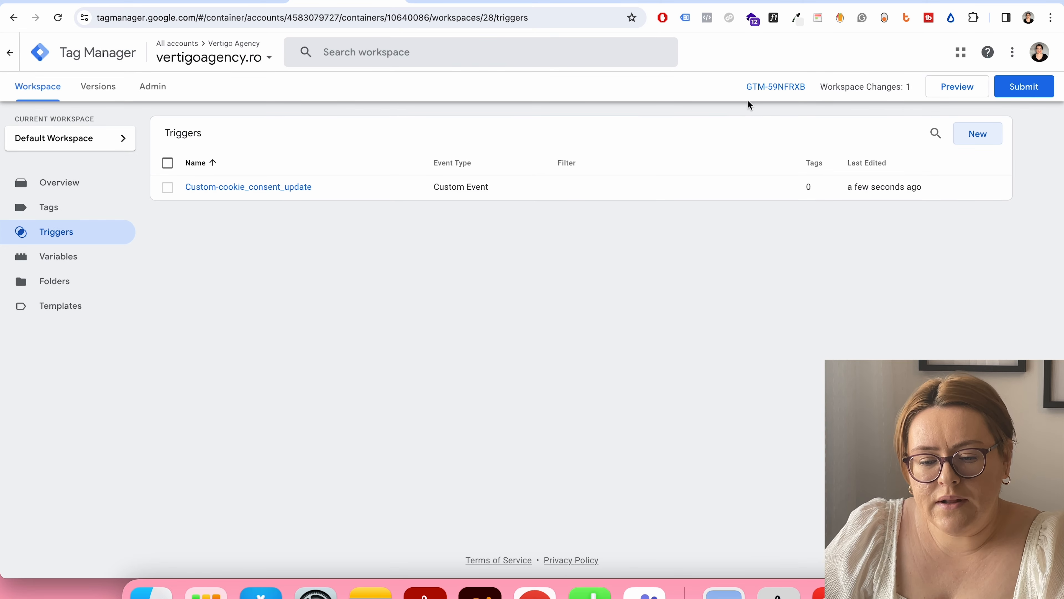
- Replace the All Pages trigger with Custom-cookie_consent_update on the LinkedIn, Hotjar, GA4 and Facebook pageview tags, and save the change
left_click(23, 205)
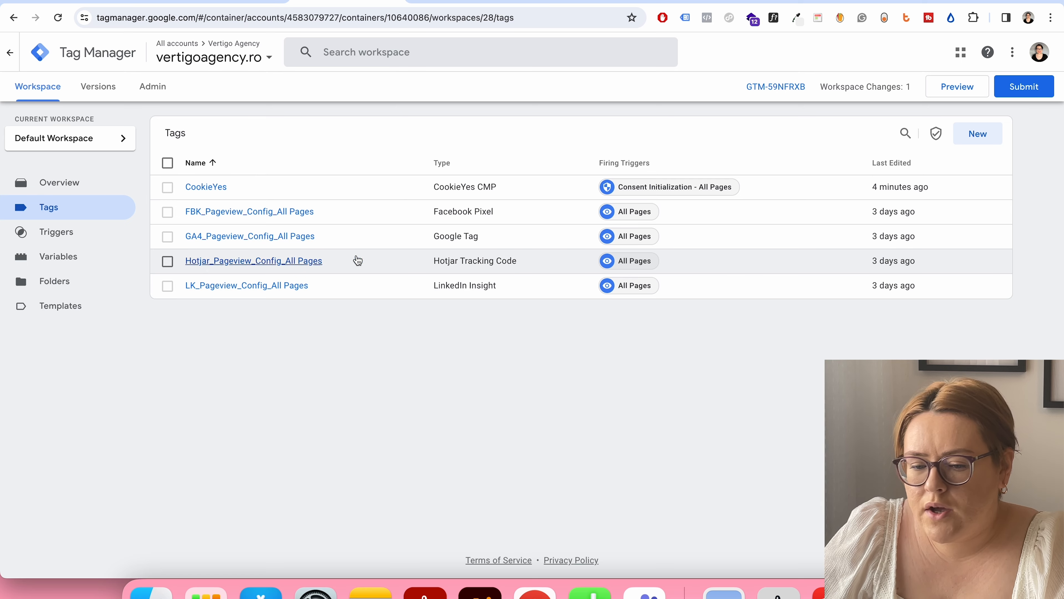
left_click(167, 286)
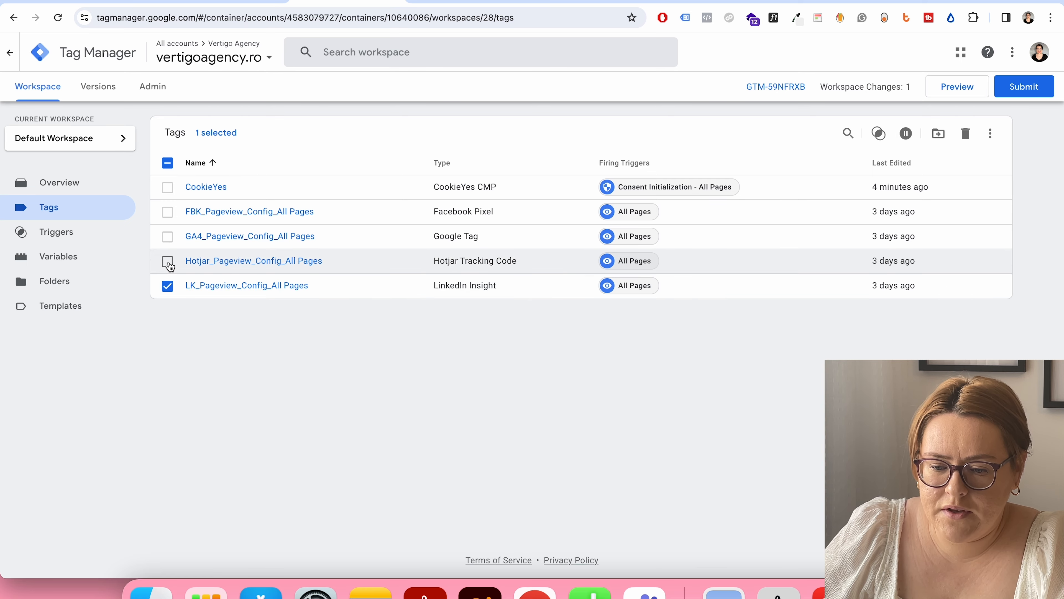
left_click(167, 261)
left_click(167, 236)
left_click(167, 212)
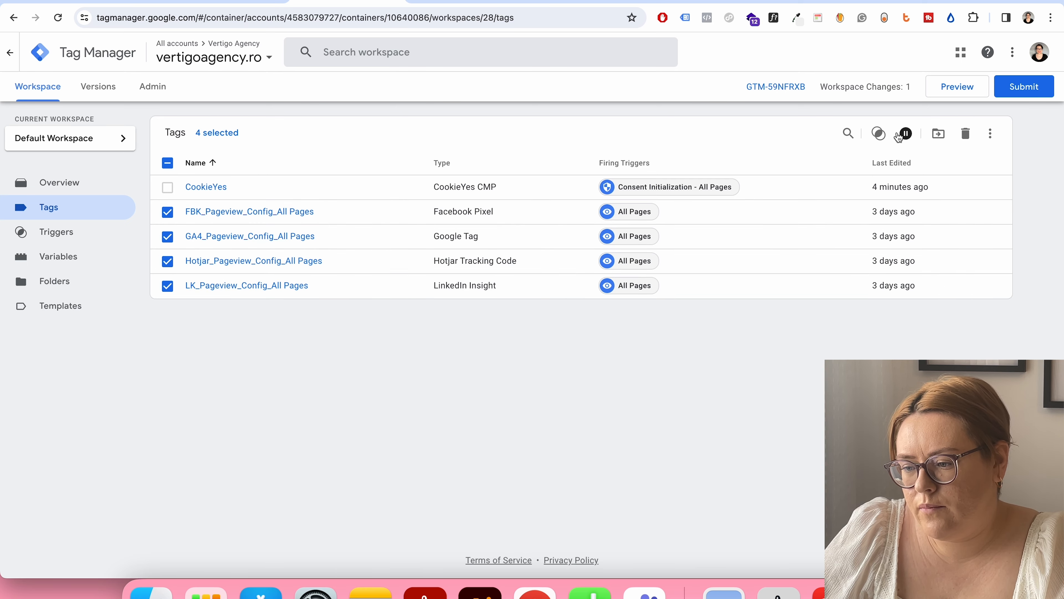
left_click(878, 133)
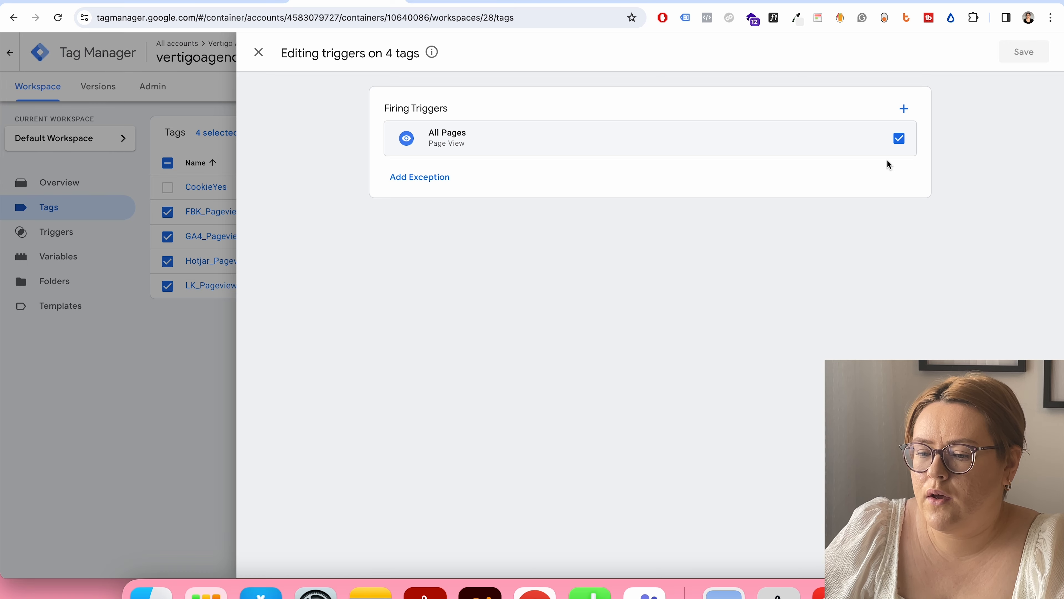
left_click(899, 139)
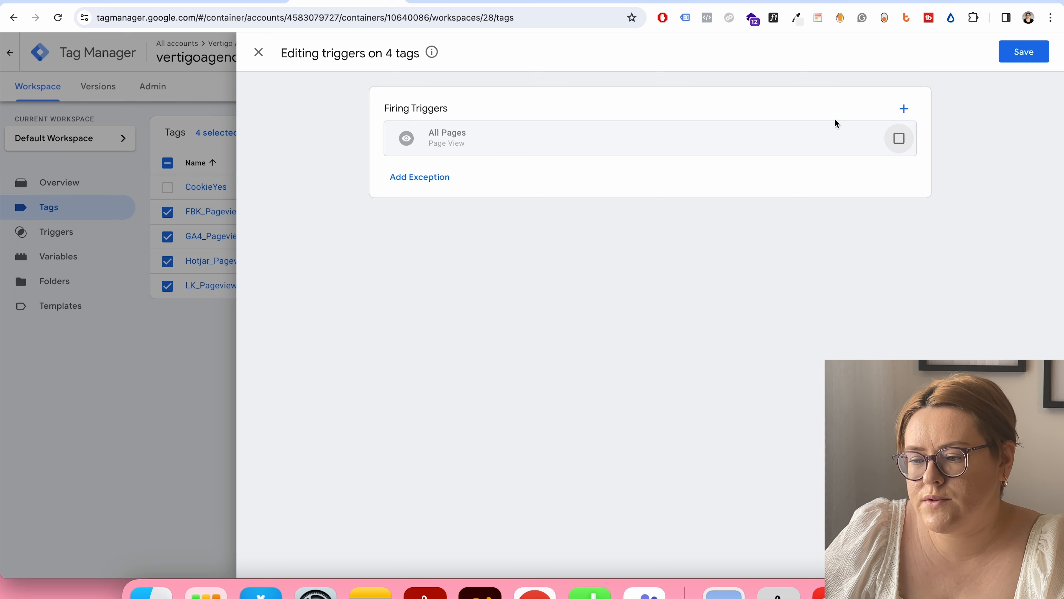
left_click(903, 110)
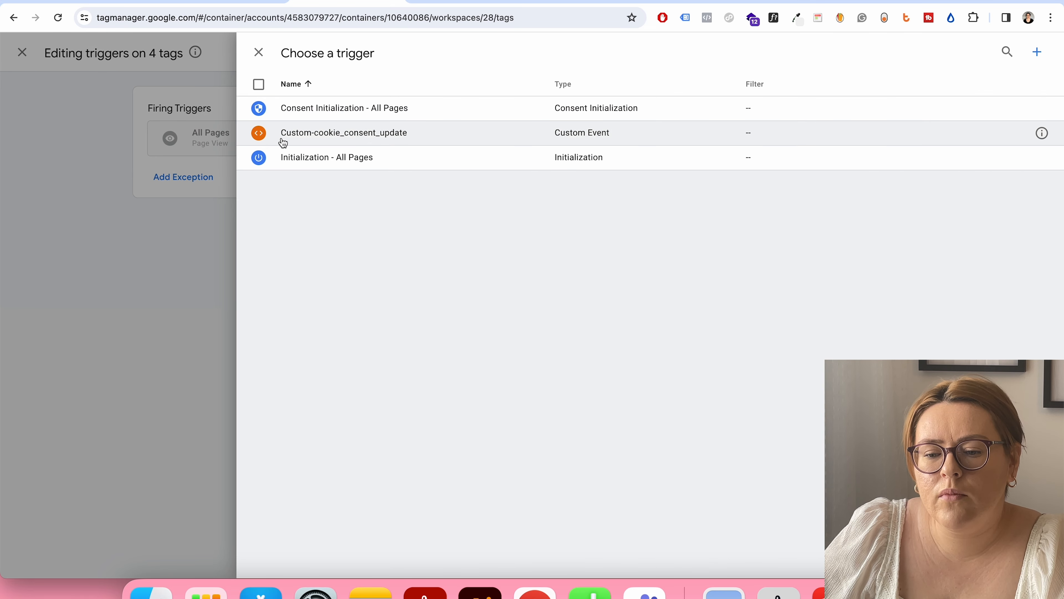
left_click(555, 134)
left_click(997, 55)
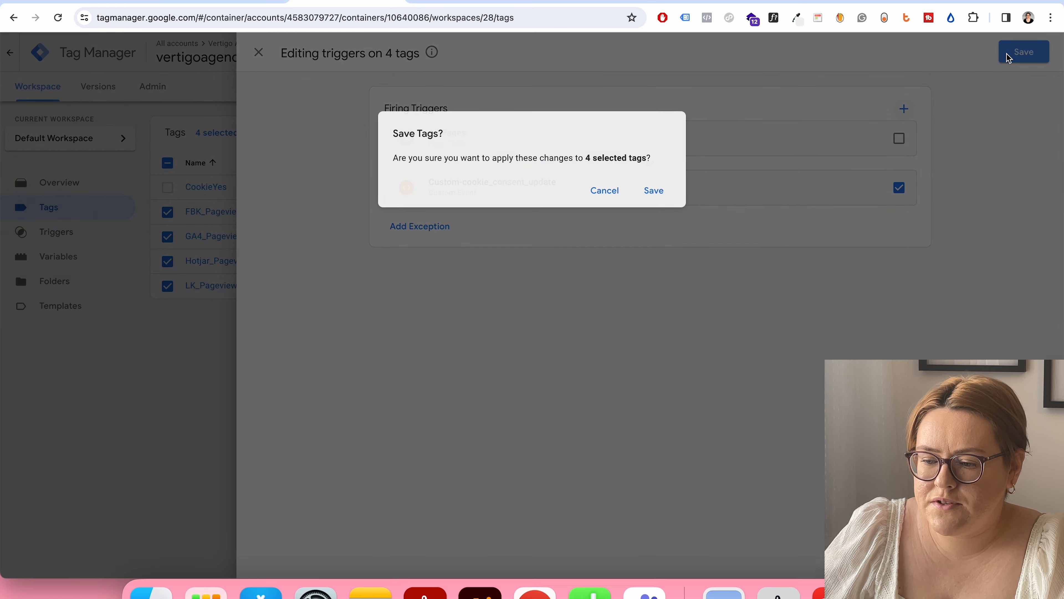
left_click(668, 194)
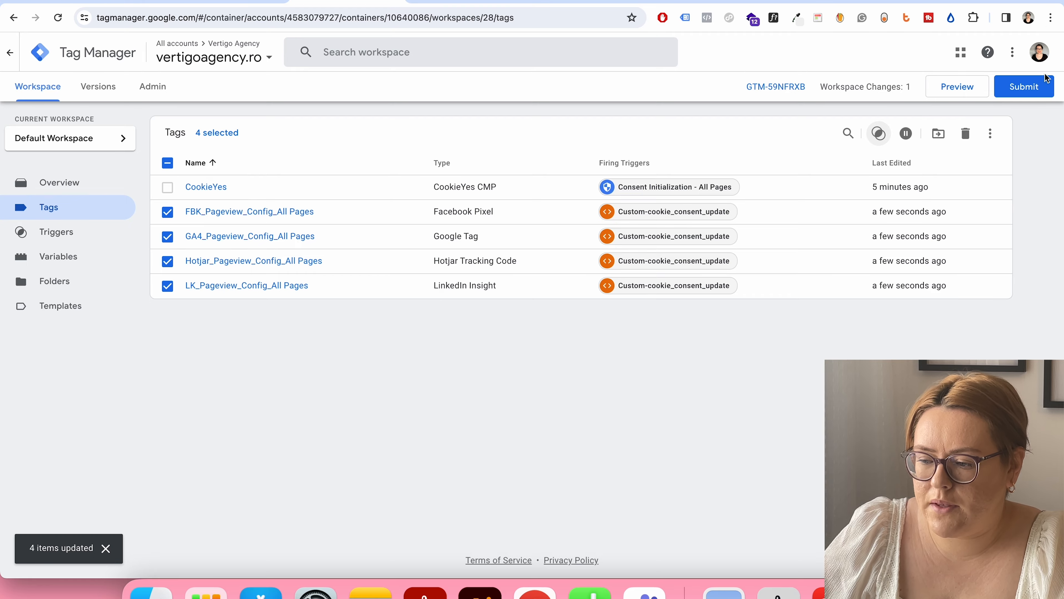
- Publish the workspace changes as a new container version without a name or description, and return to the workspace
left_click(1047, 86)
left_click(1005, 62)
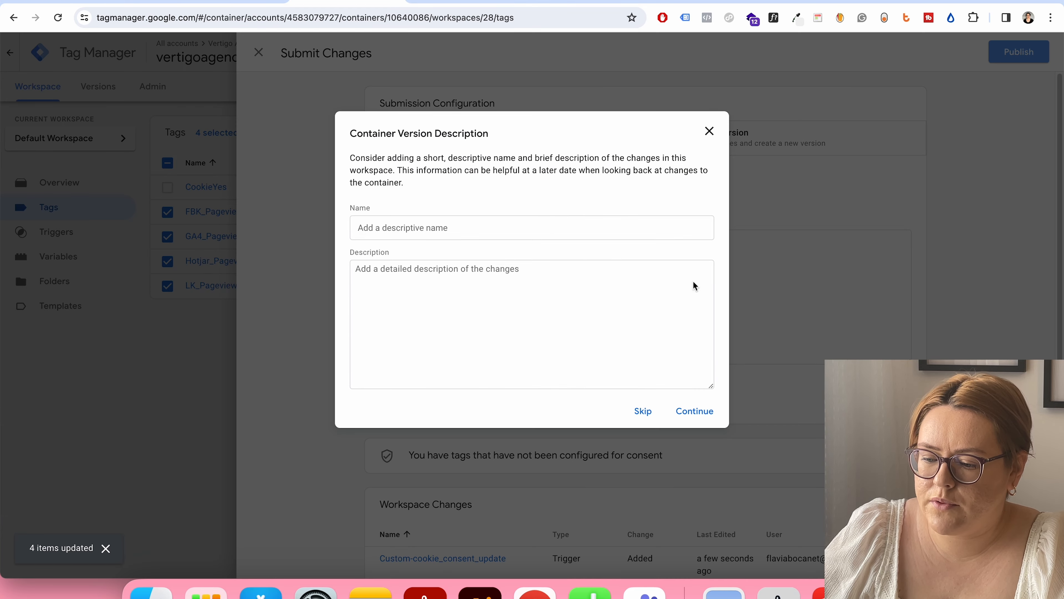
left_click(707, 414)
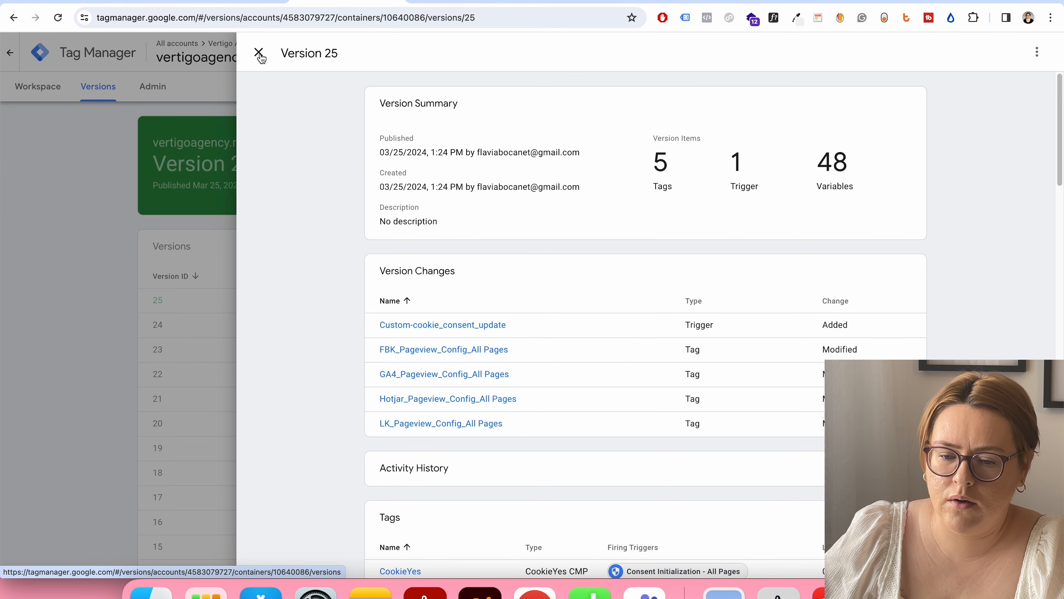
left_click(259, 52)
left_click(38, 85)
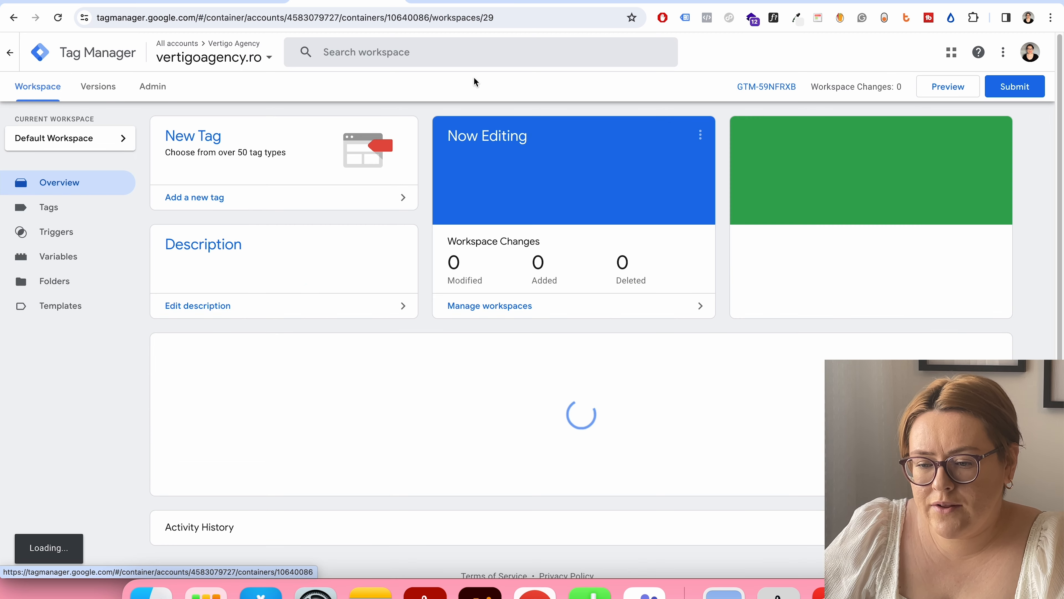
- Reload the previewed site and check its cookie consent preferences, closing them without changing any category
left_click(468, 1)
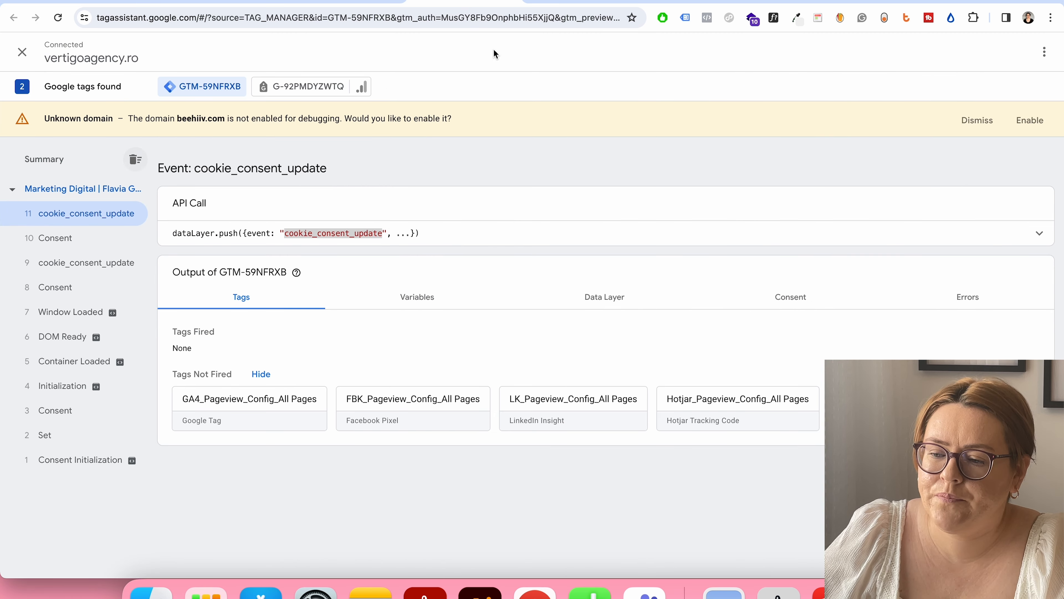
left_click(597, 1)
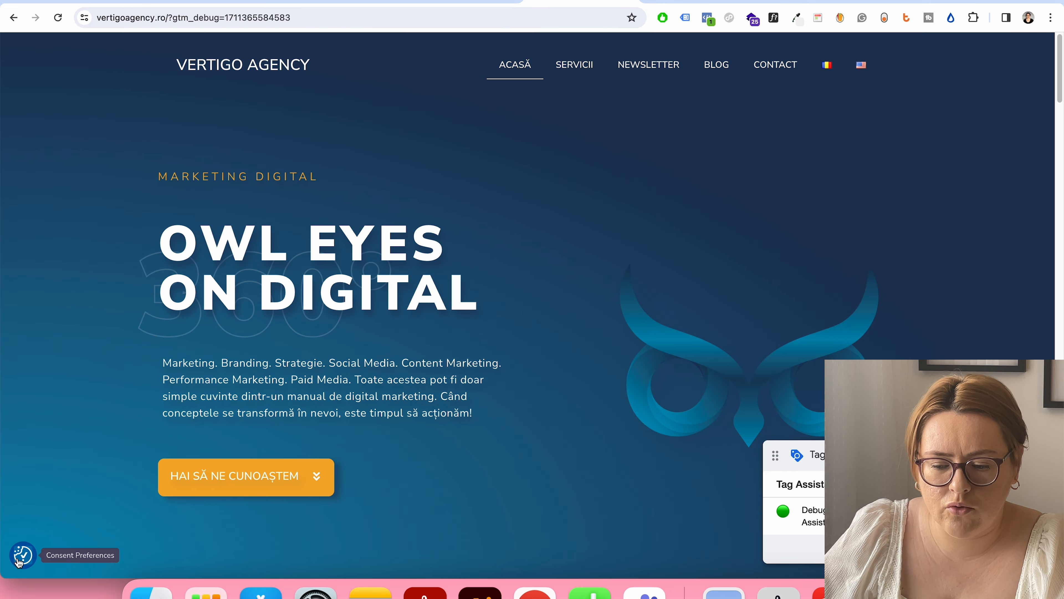
left_click(22, 555)
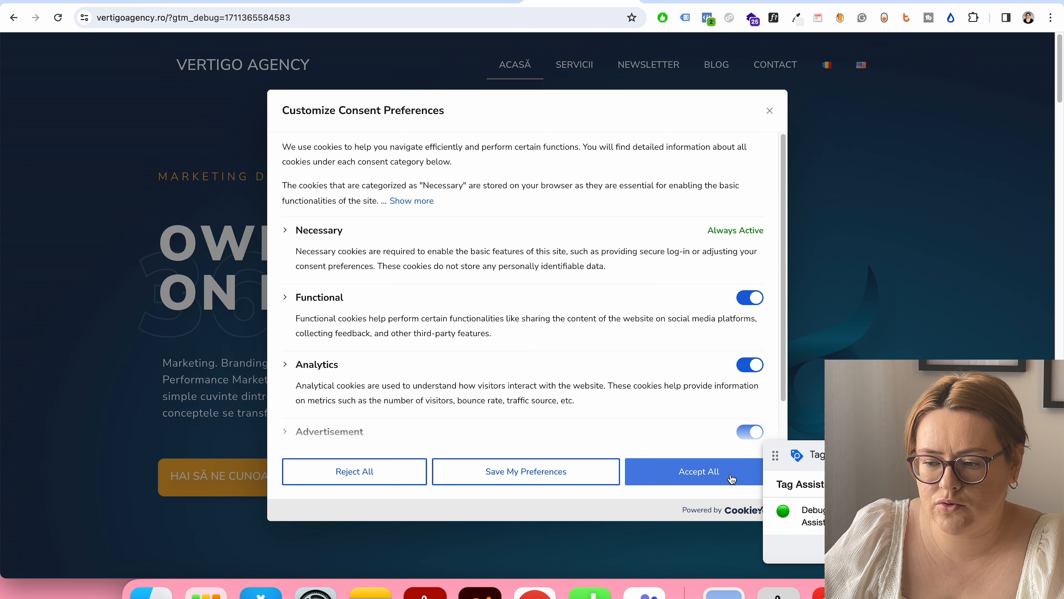
left_click(769, 111)
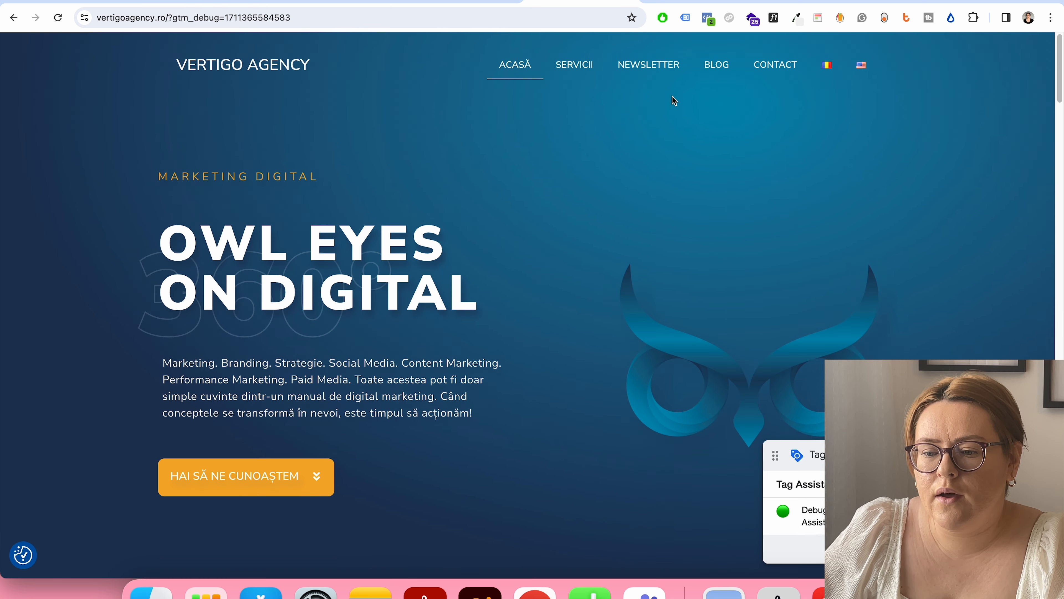
- In Tag Assistant, review the newest cookie_consent_update event's fired tags and consent state, plus the hits sent by the GA4 tag
key("super+grave")
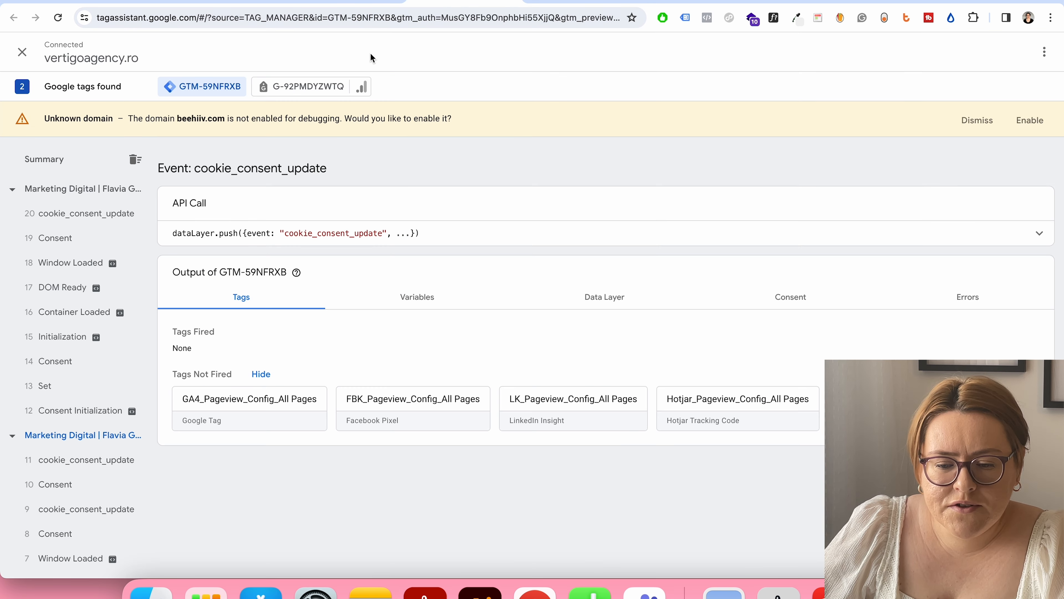
left_click(67, 224)
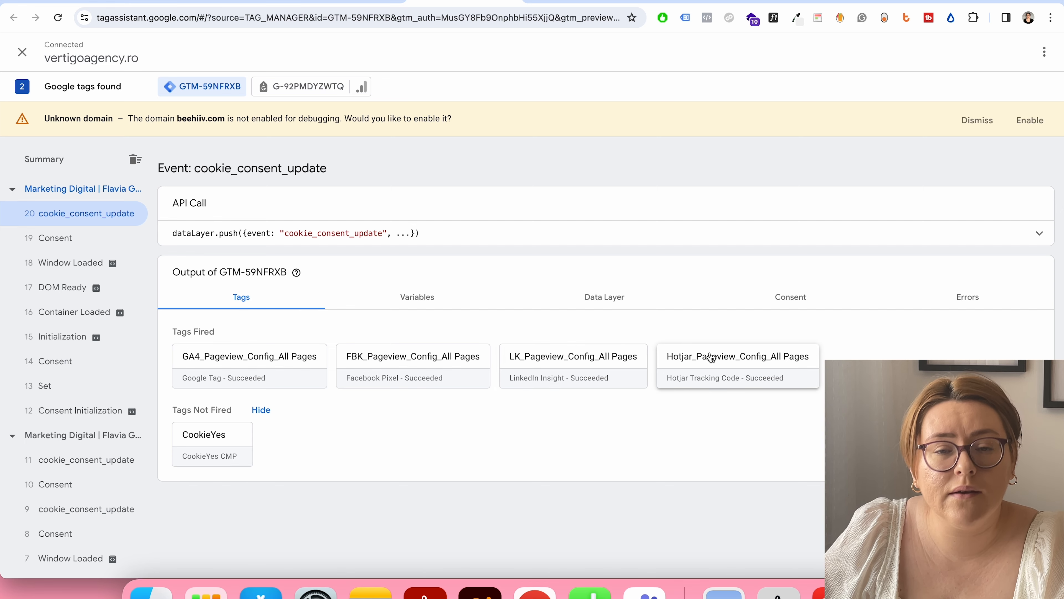
left_click(771, 306)
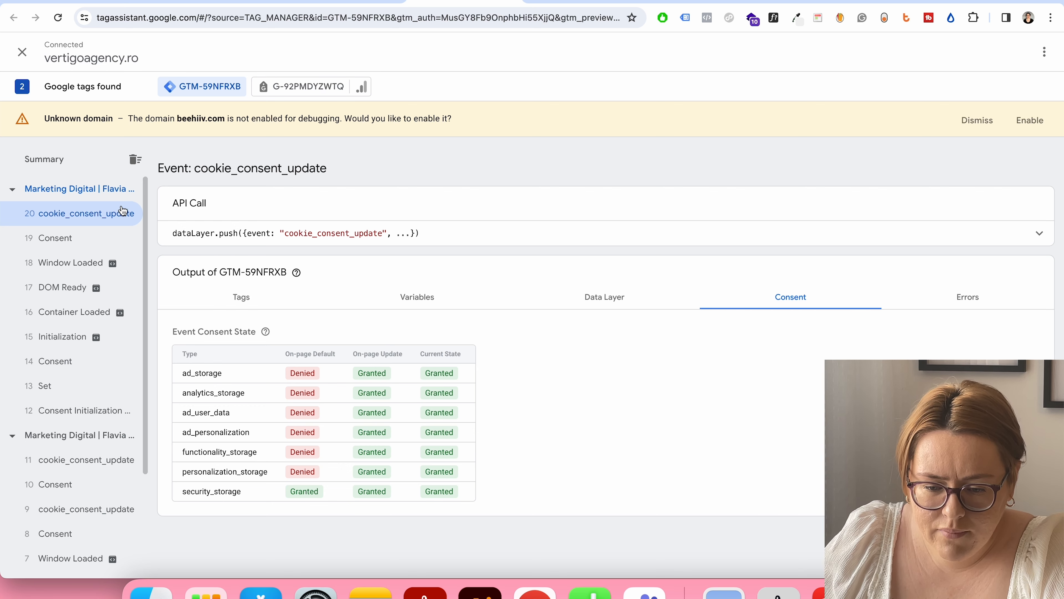
left_click(245, 295)
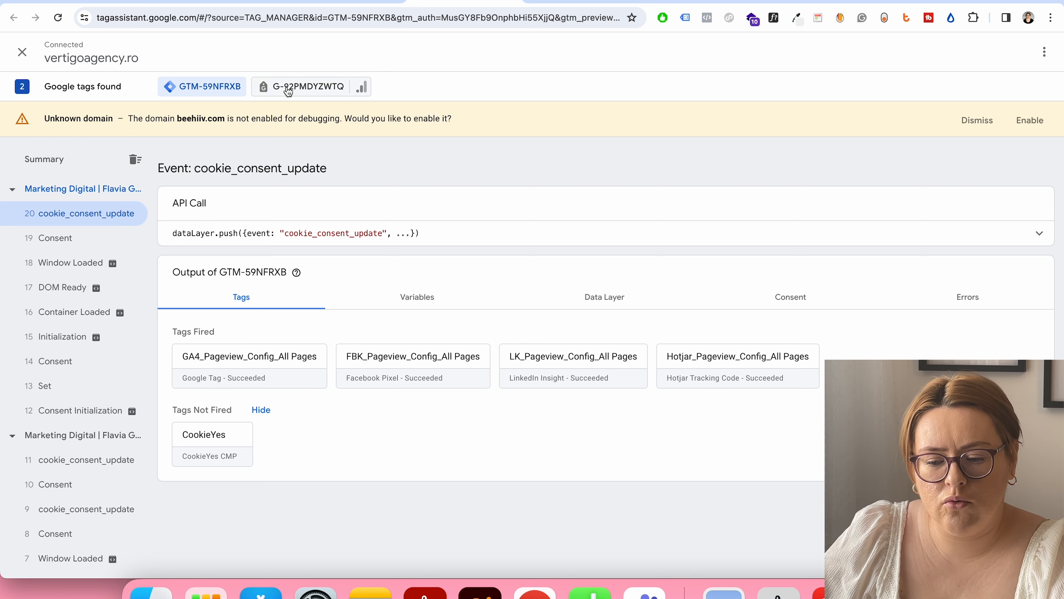
left_click(312, 86)
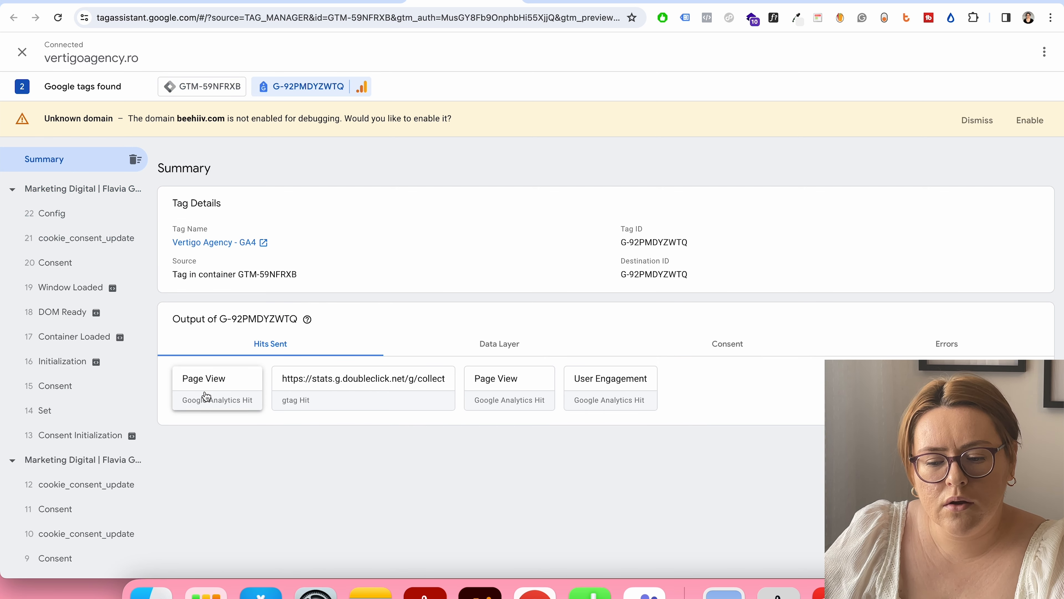
left_click(217, 86)
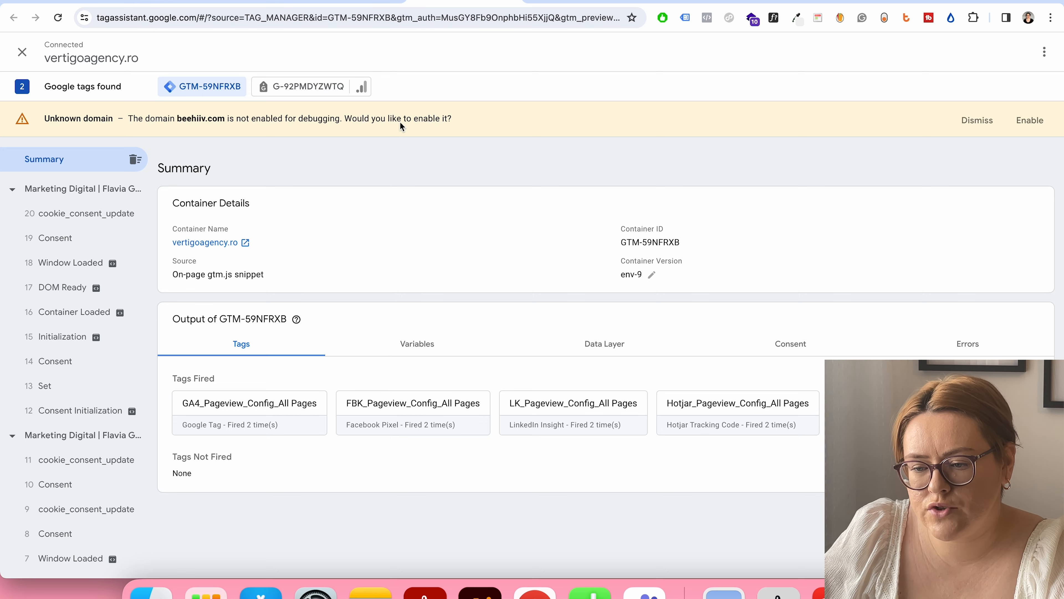
left_click(547, 3)
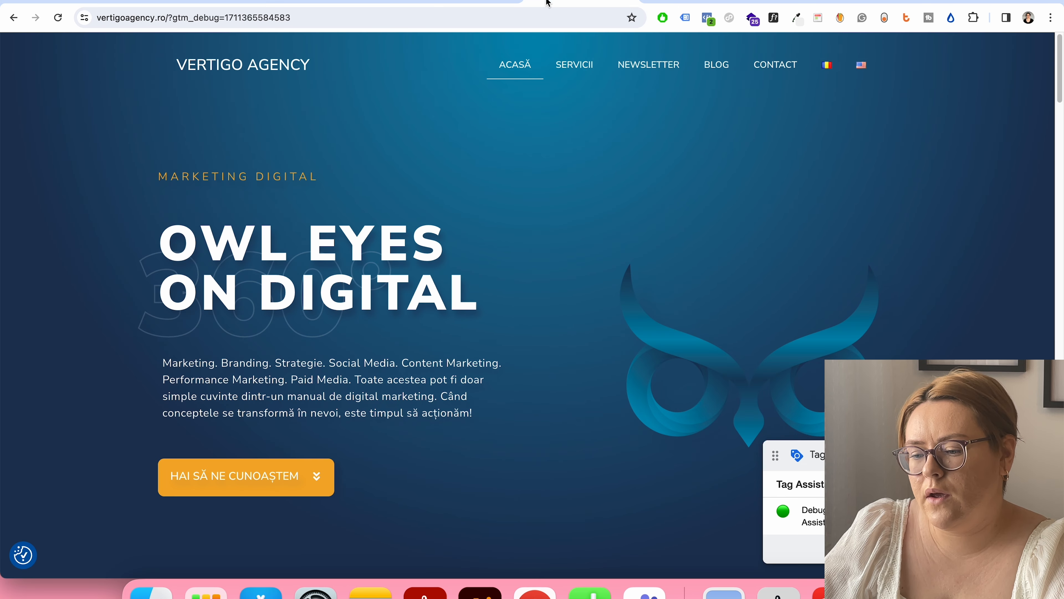
right_click(601, 235)
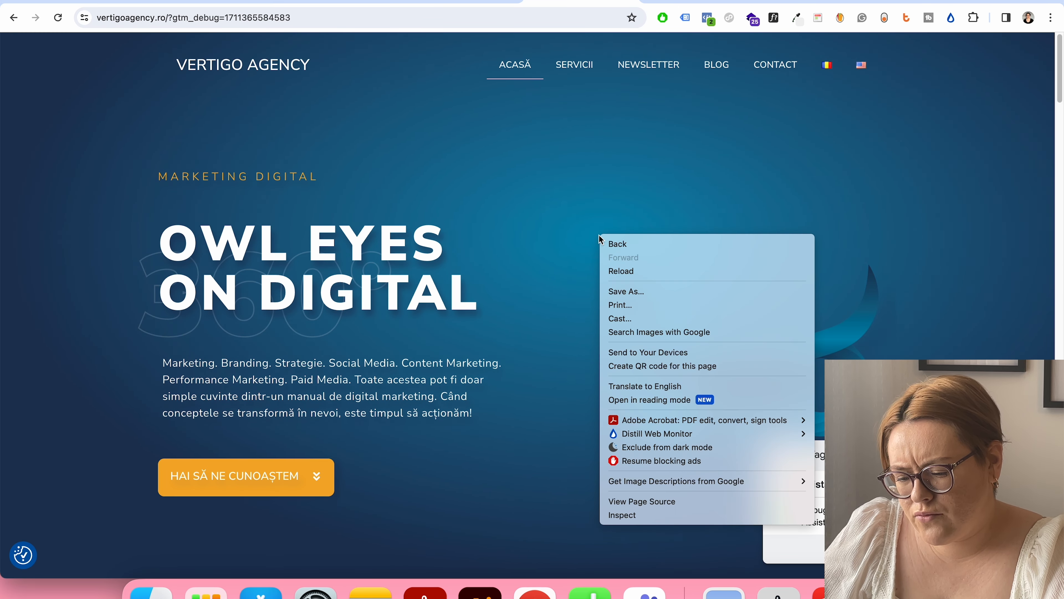
left_click(650, 516)
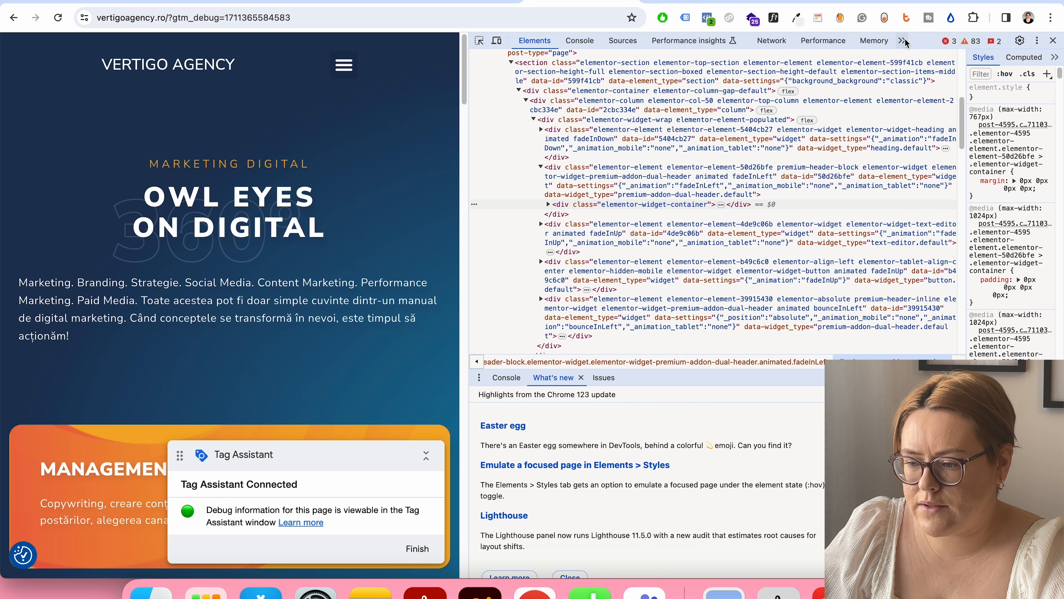
left_click(904, 41)
left_click(915, 46)
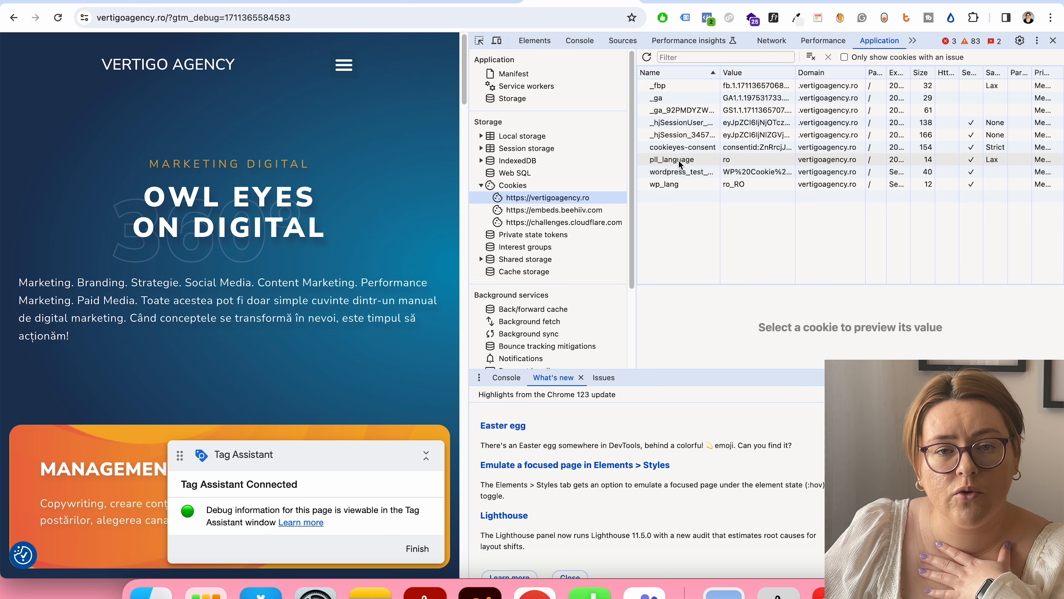
right_click(586, 196)
left_click(596, 203)
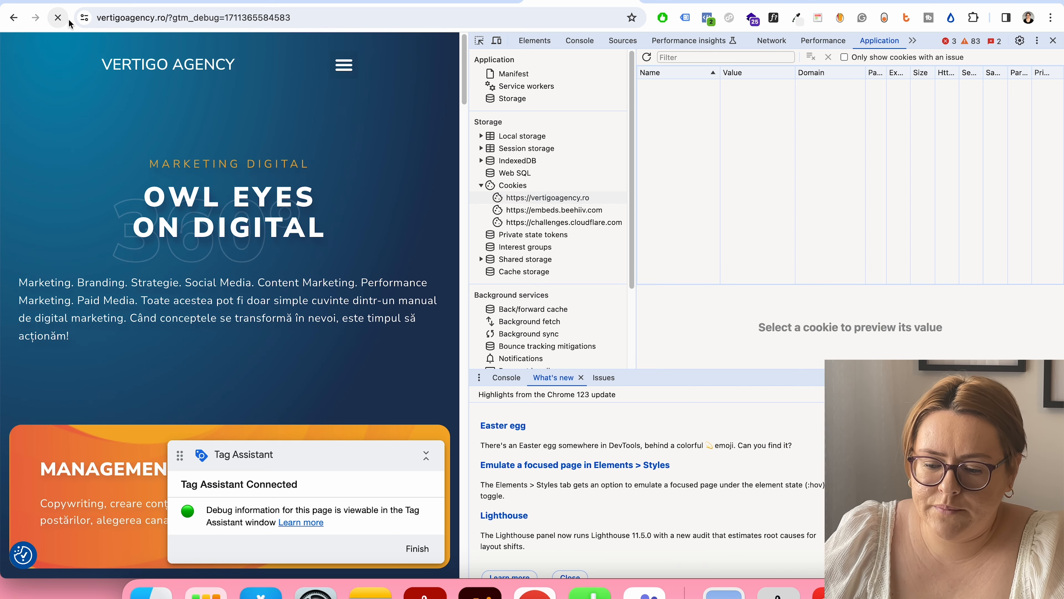
left_click(58, 18)
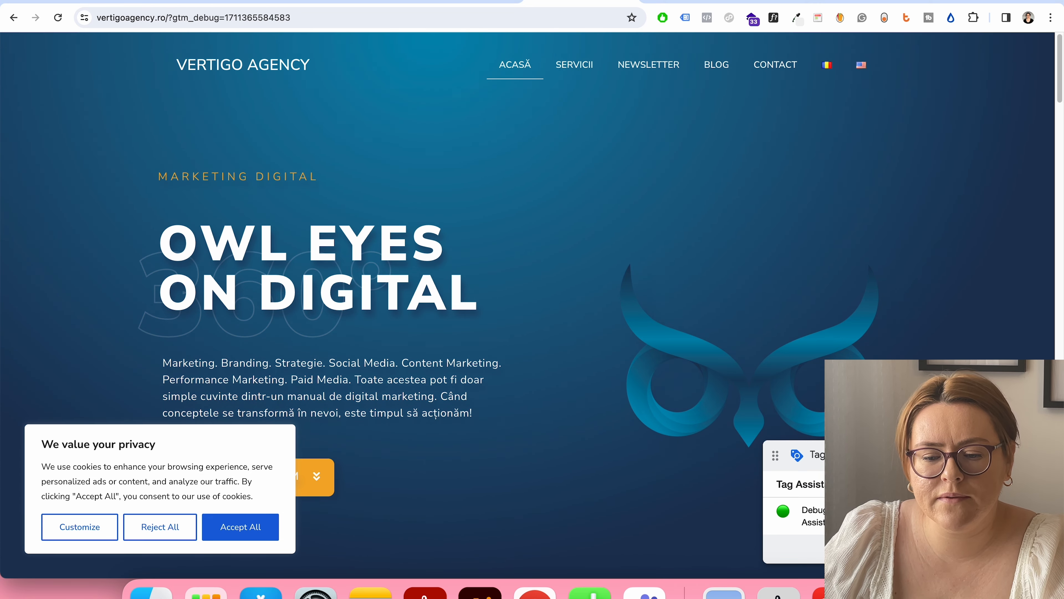
- Check the Tag Assistant summary, return to the previewed site, and reject all cookies in its consent banner
left_click(440, 2)
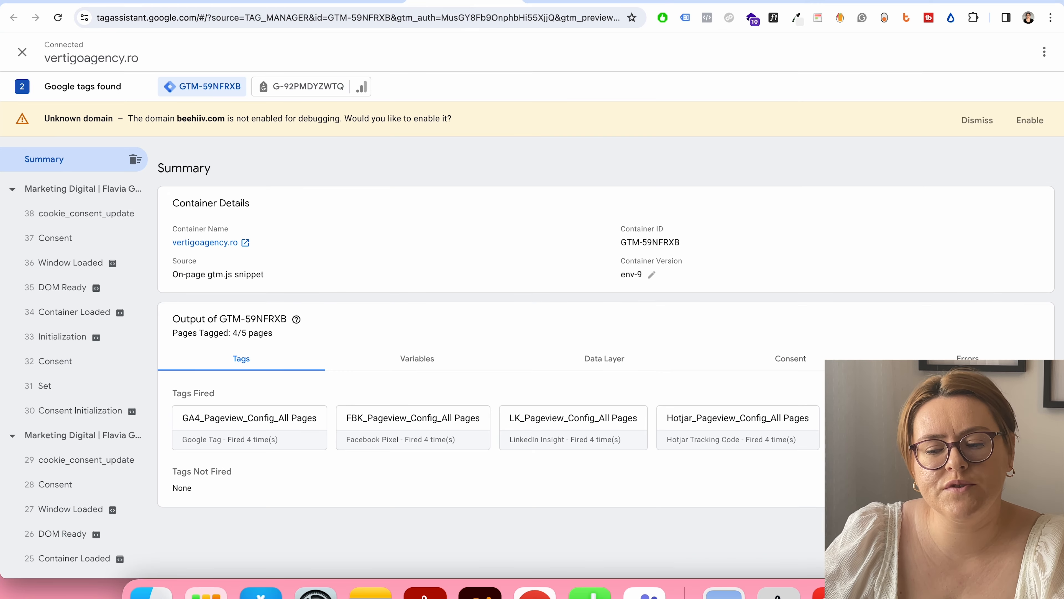
left_click(545, 3)
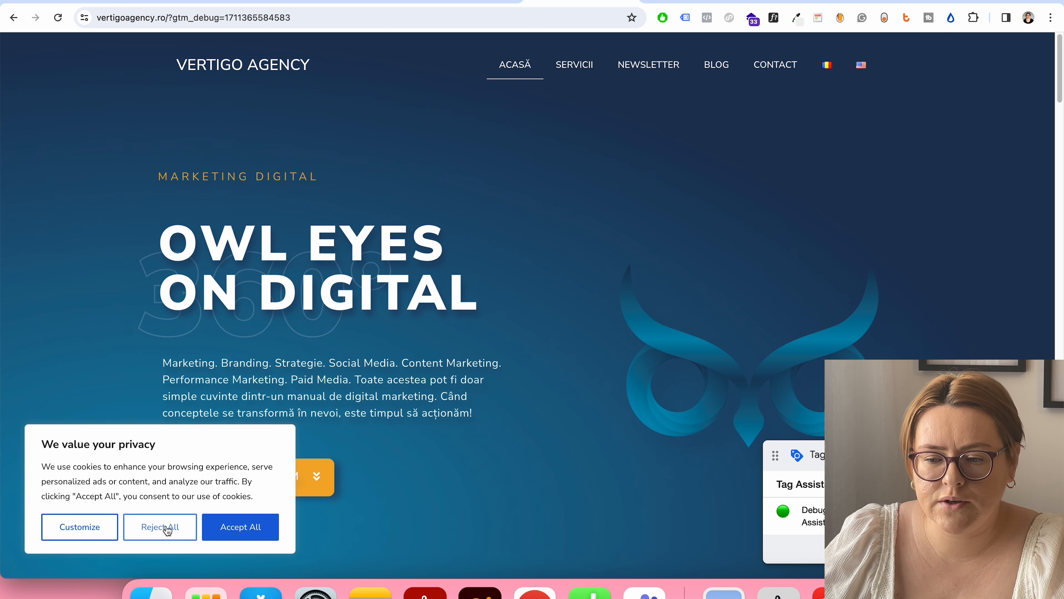
left_click(165, 533)
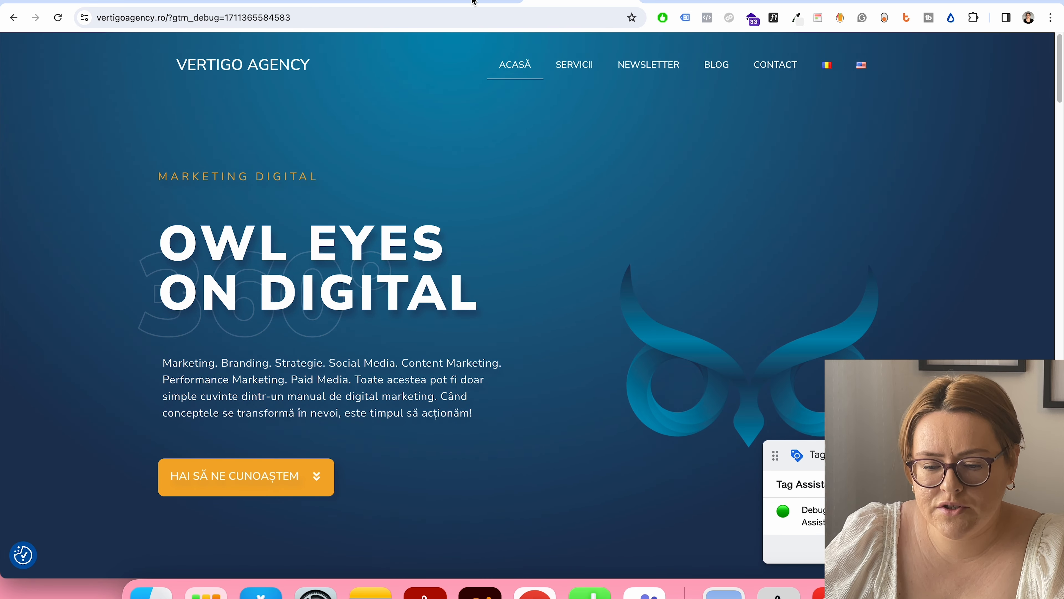
- In Tag Assistant, review the consent state and fired tags of the newest cookie_consent_update event
left_click(474, 2)
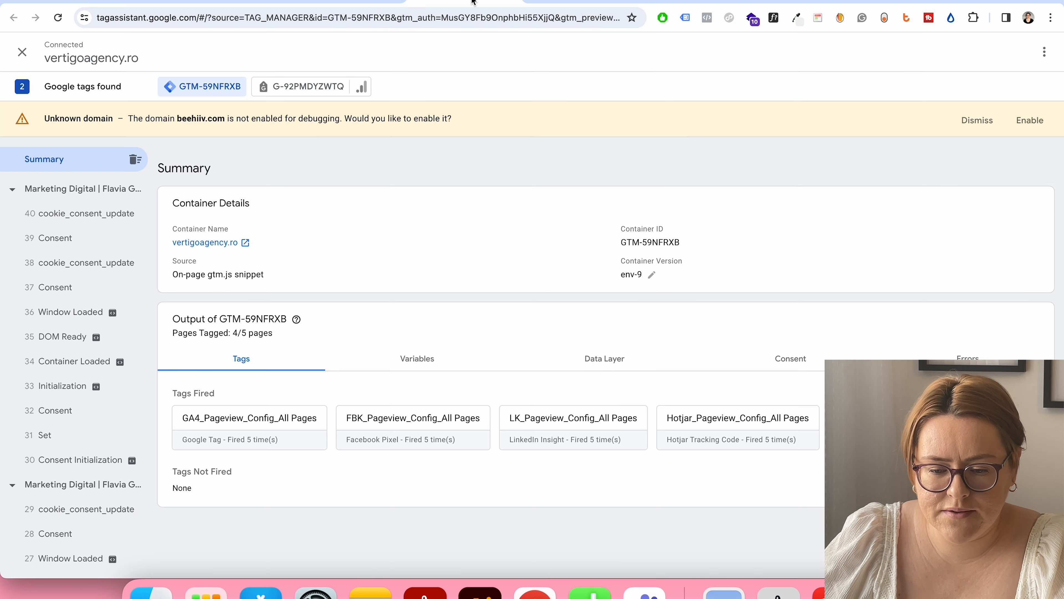
left_click(47, 219)
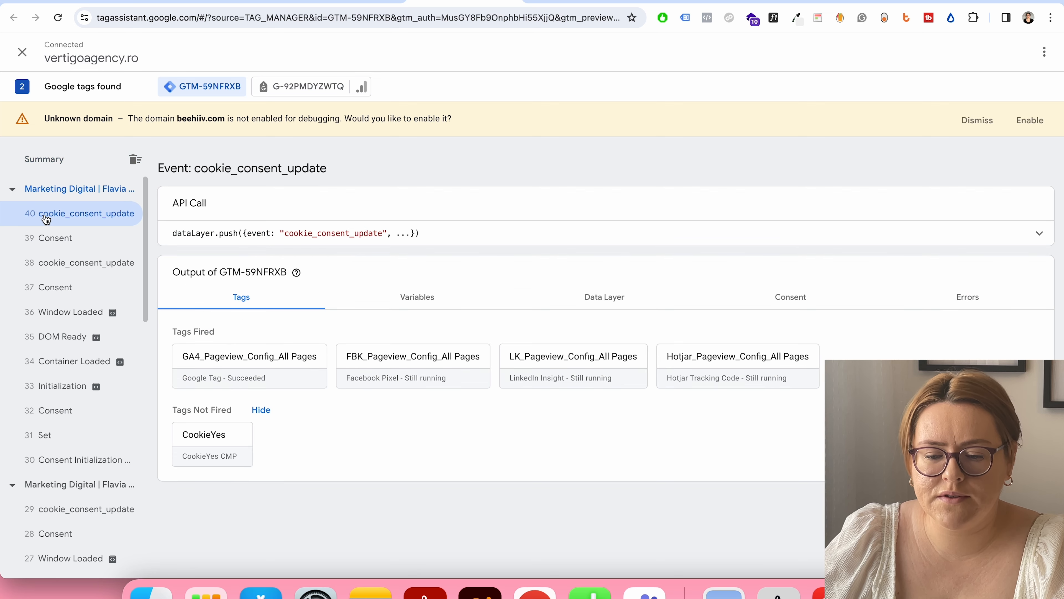
left_click(783, 299)
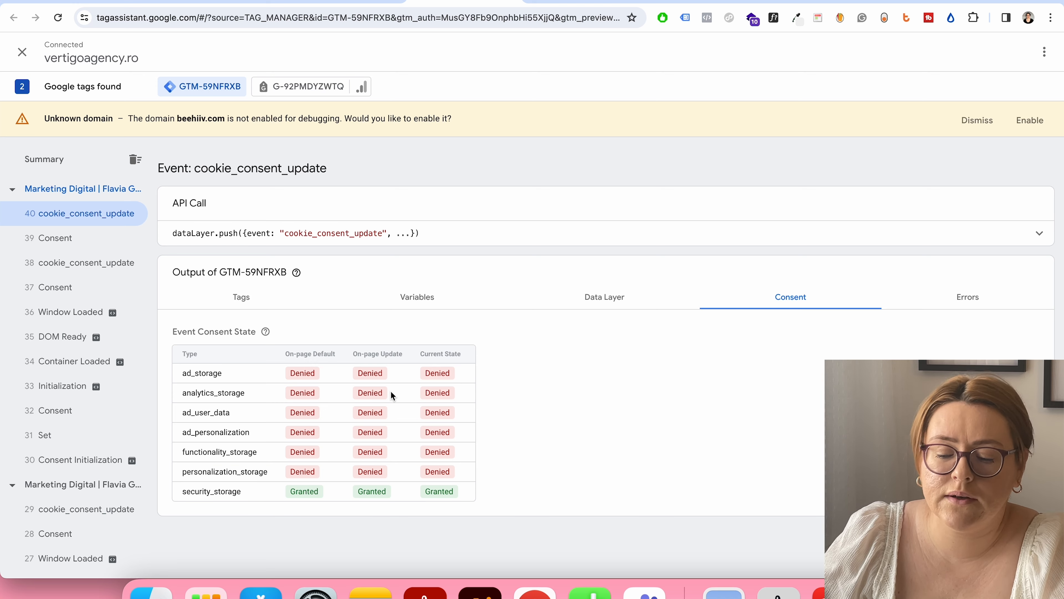
left_click(270, 298)
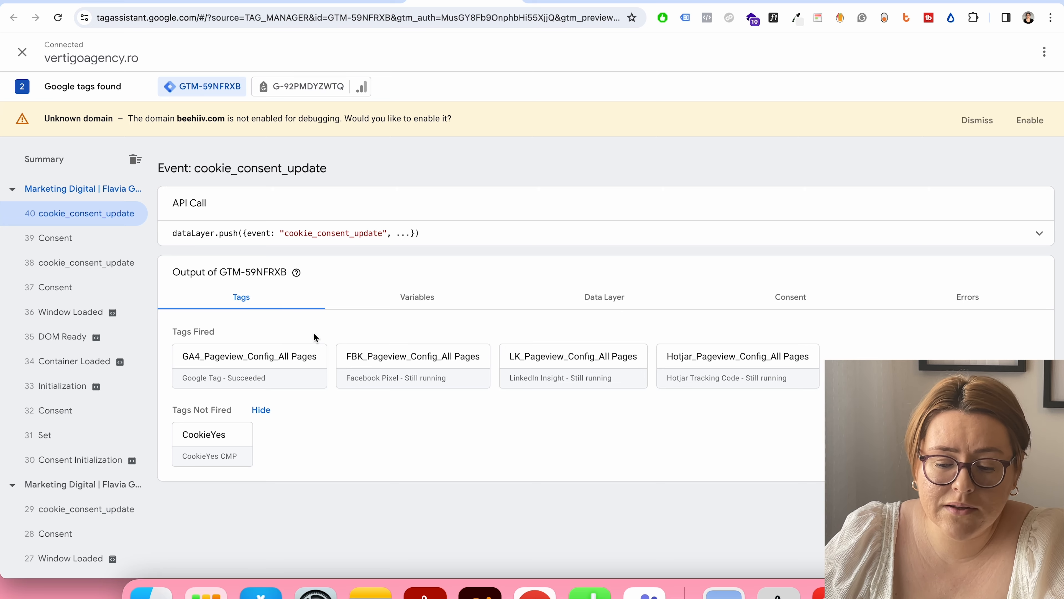
- Switch to Tag Manager and open the consent overview for the workspace's tags
left_click(322, 2)
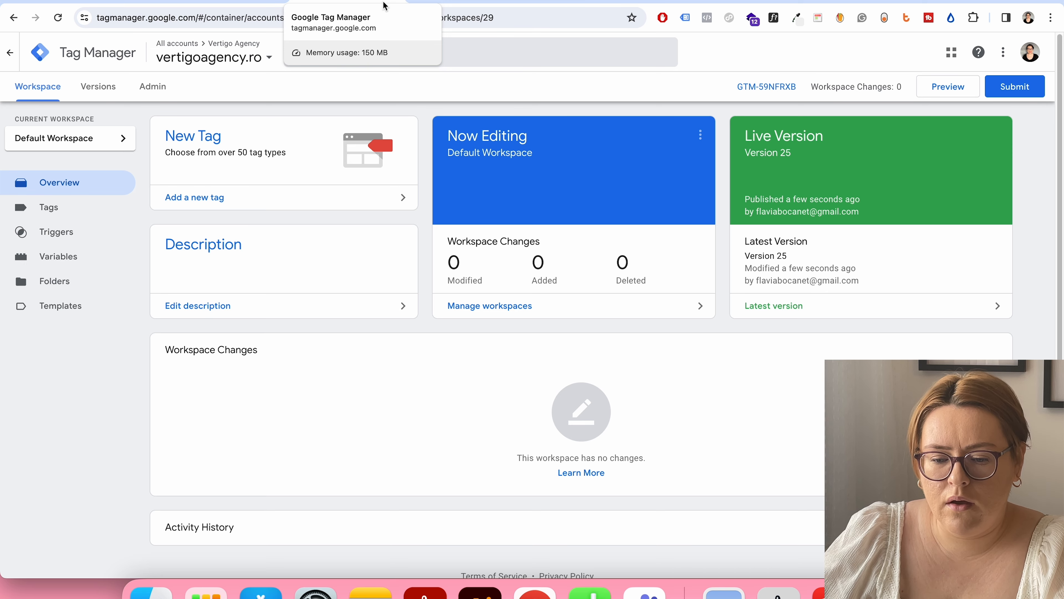
left_click(53, 218)
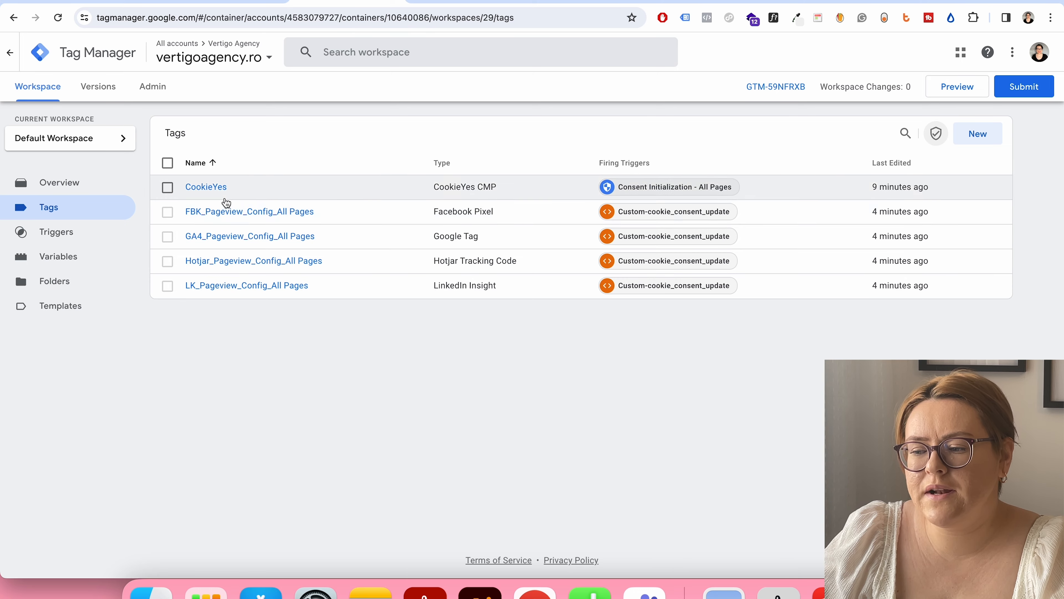
left_click(937, 141)
scroll(891, 215, "down", 2)
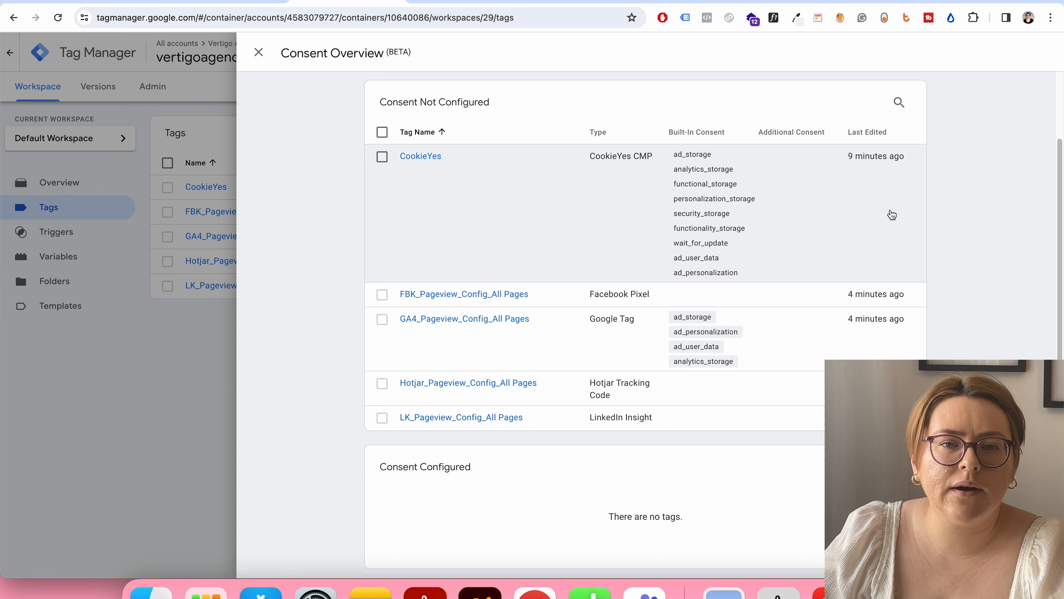
scroll(932, 235, "up", 1)
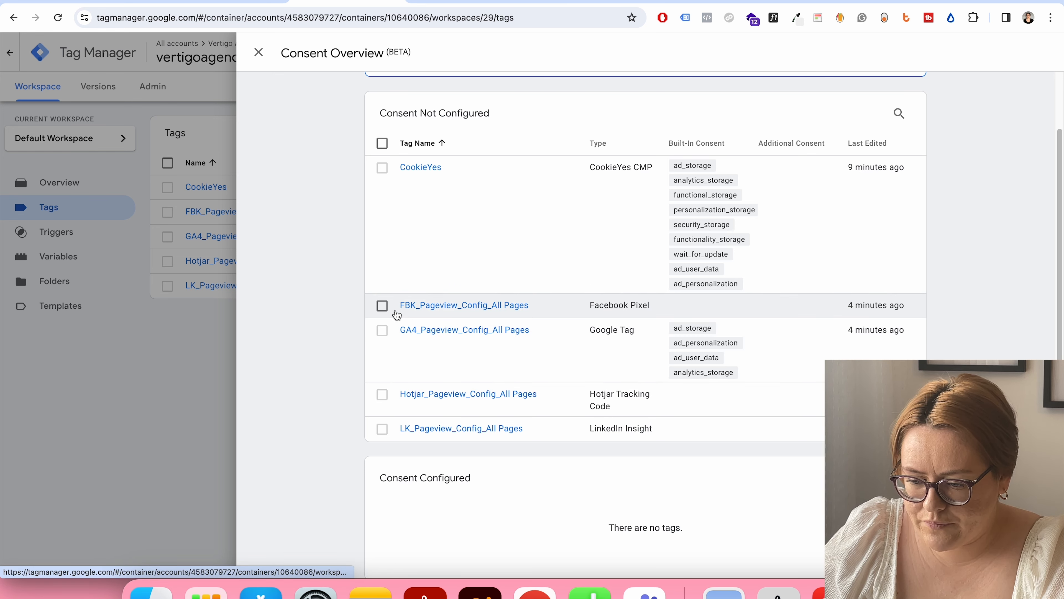
- Require additional ad_storage consent for the FBK_Pageview_Config_All Pages and LK_Pageview_Config_All Pages tags, and save the change
left_click(382, 306)
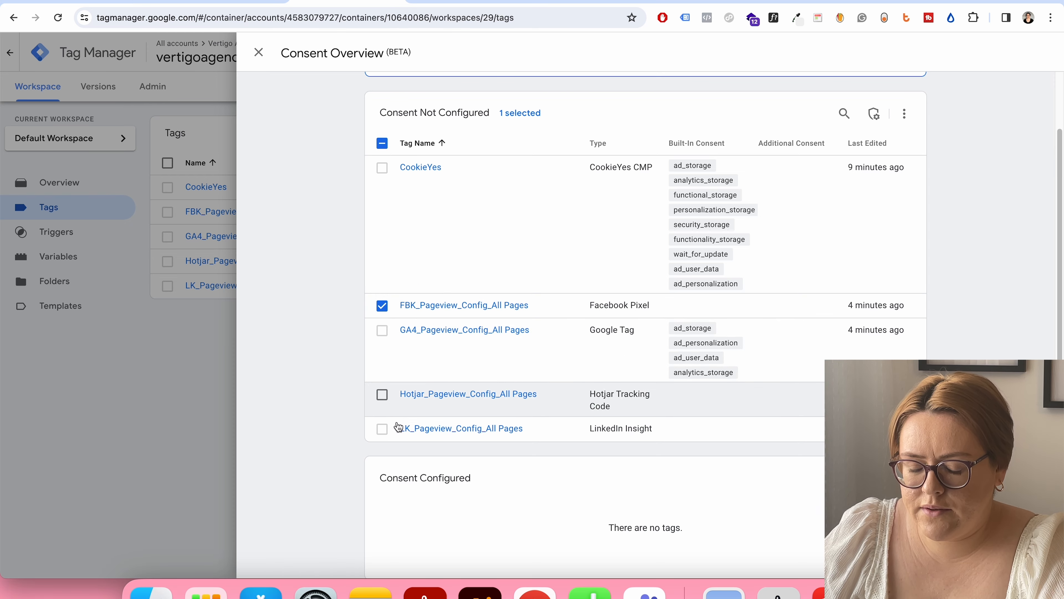
left_click(382, 432)
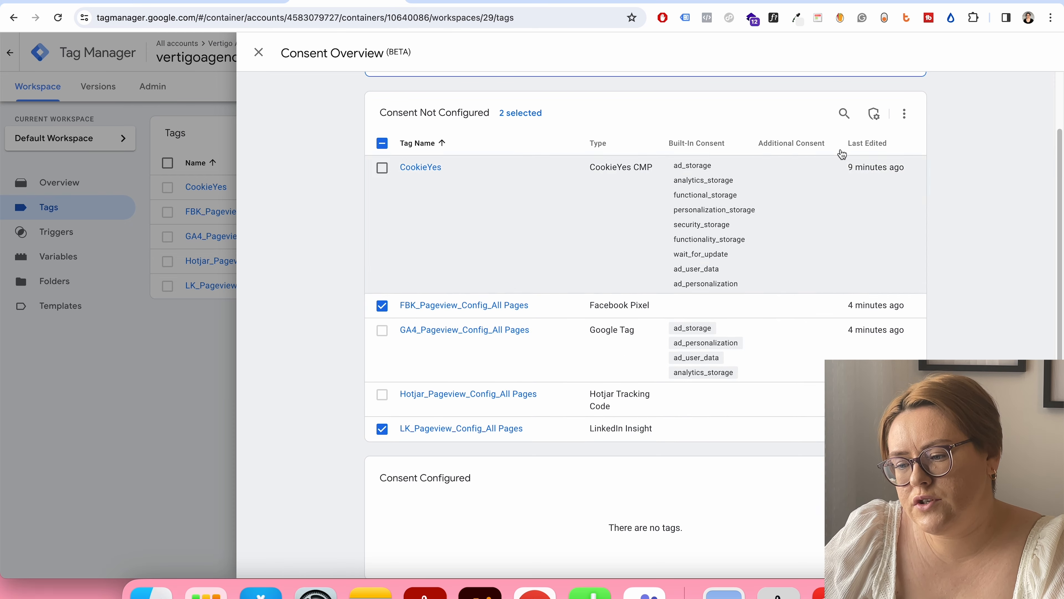
left_click(873, 114)
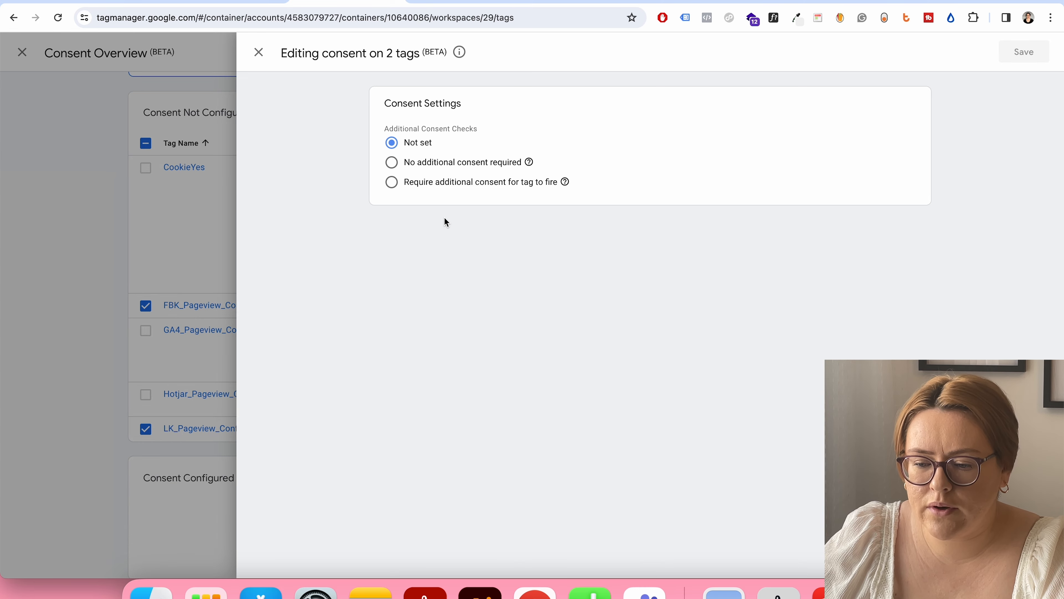
left_click(424, 185)
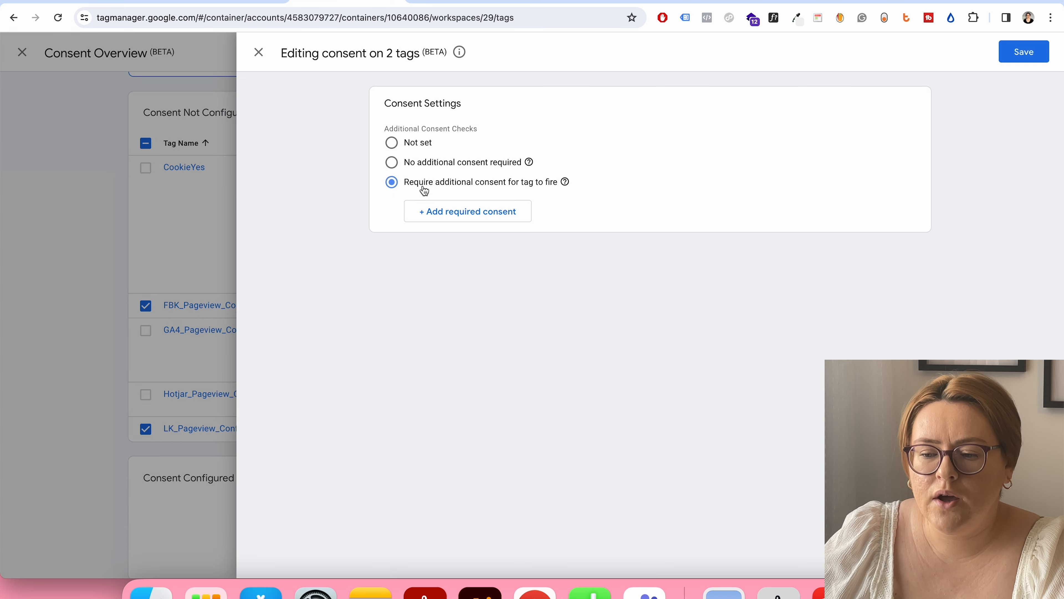
left_click(438, 214)
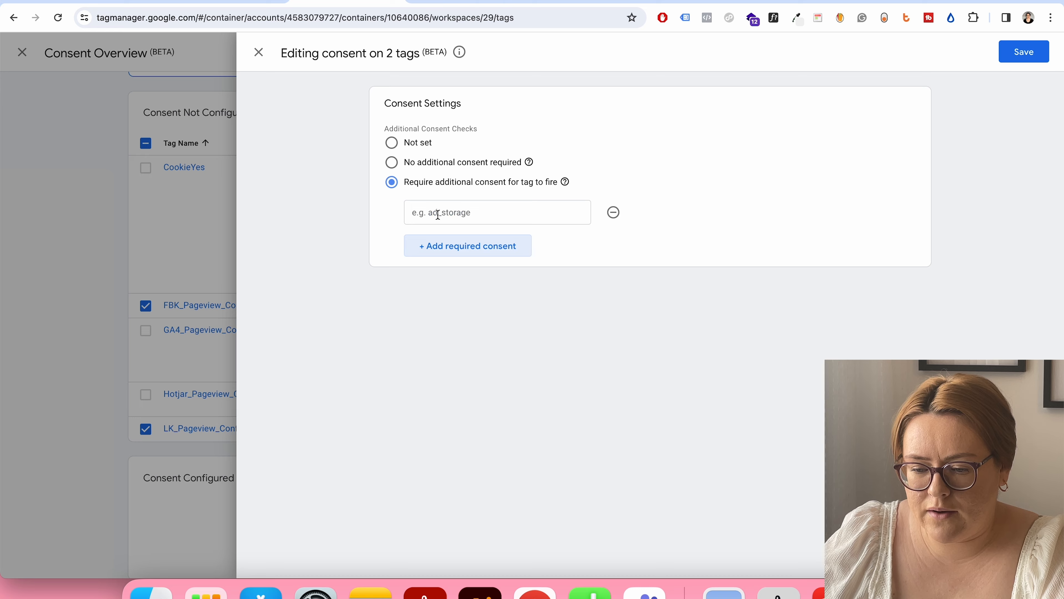
left_click(540, 215)
left_click(478, 240)
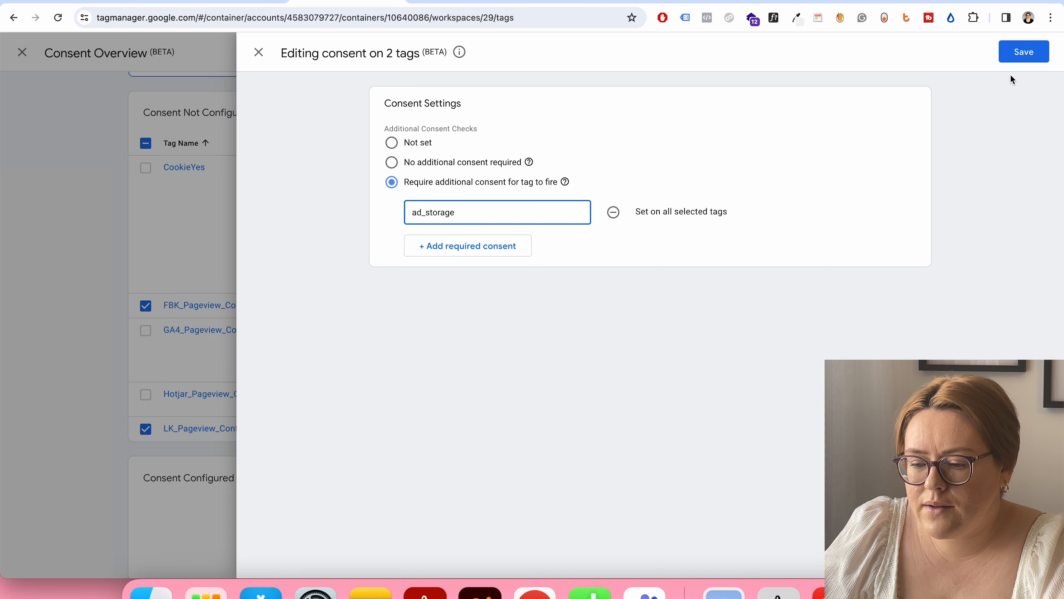
left_click(1017, 56)
left_click(655, 195)
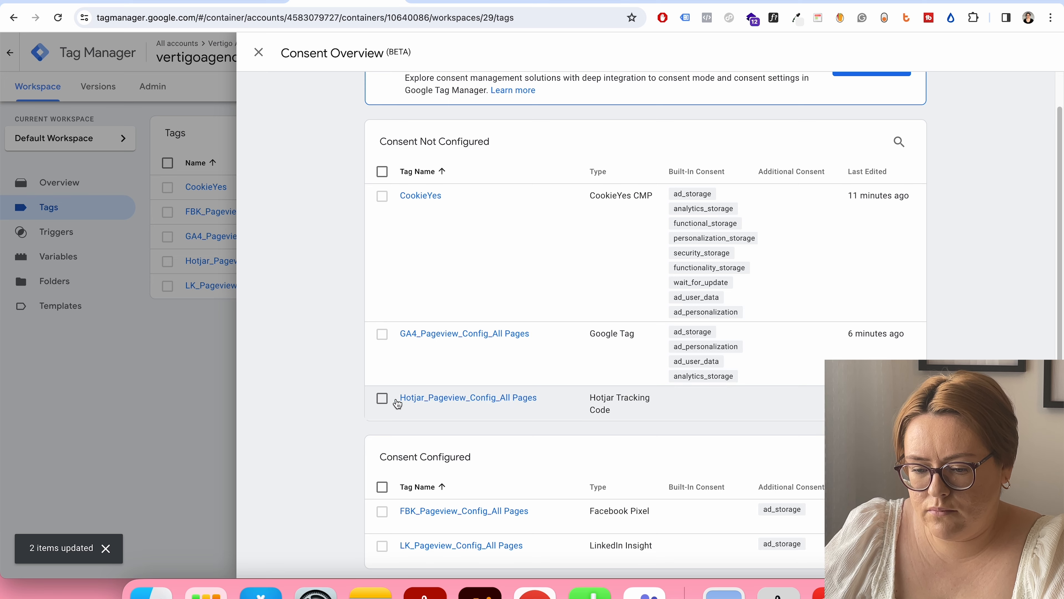
- Require additional analytics_storage consent for the GA4_Pageview_Config_All Pages and Hotjar_Pageview_Config_All Pages tags, save, and close the consent overview
left_click(382, 334)
left_click(382, 398)
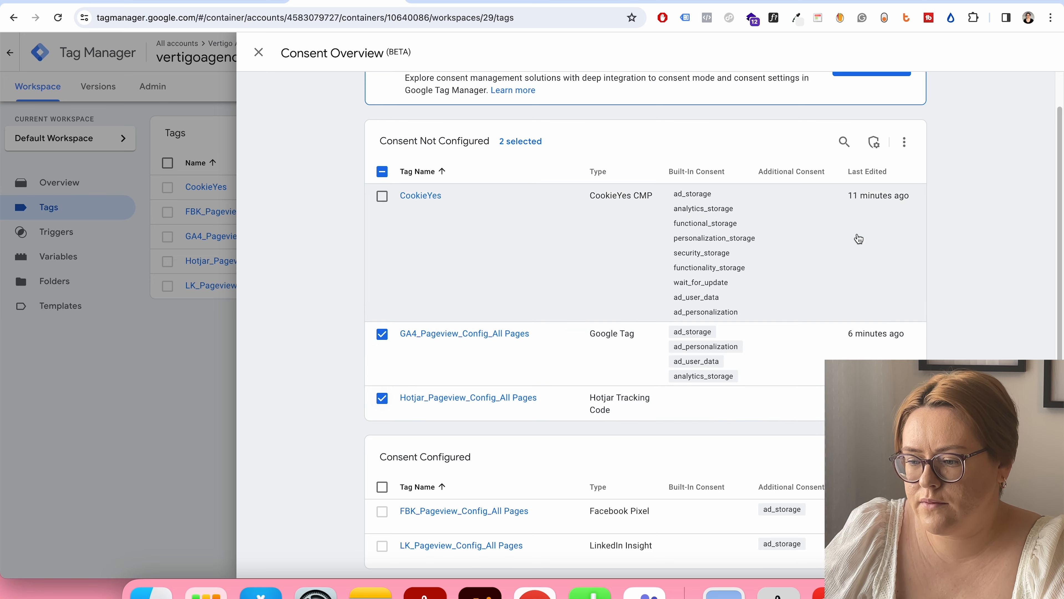
left_click(874, 142)
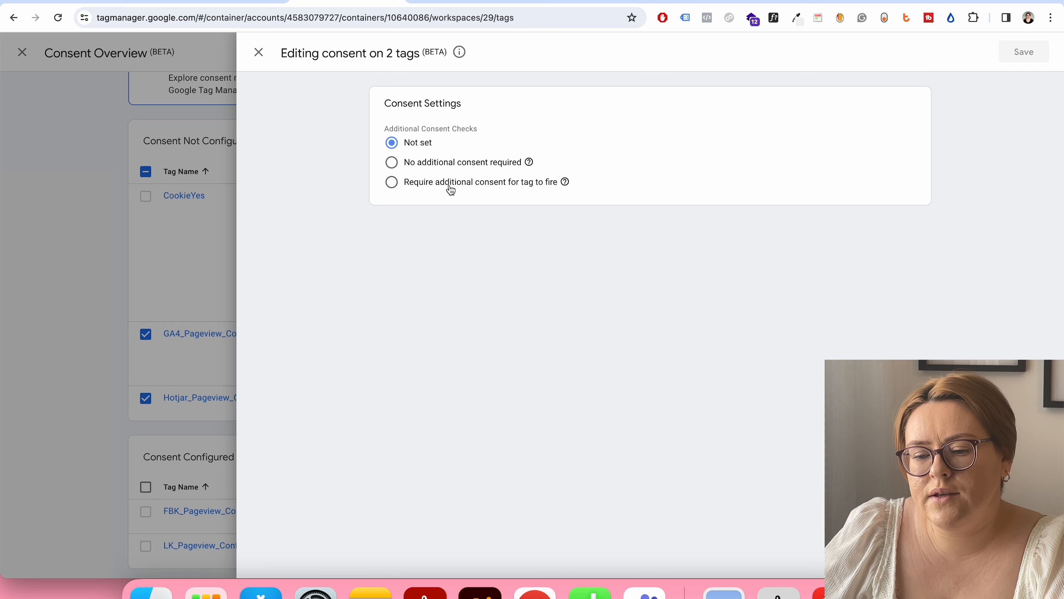
left_click(463, 181)
left_click(480, 218)
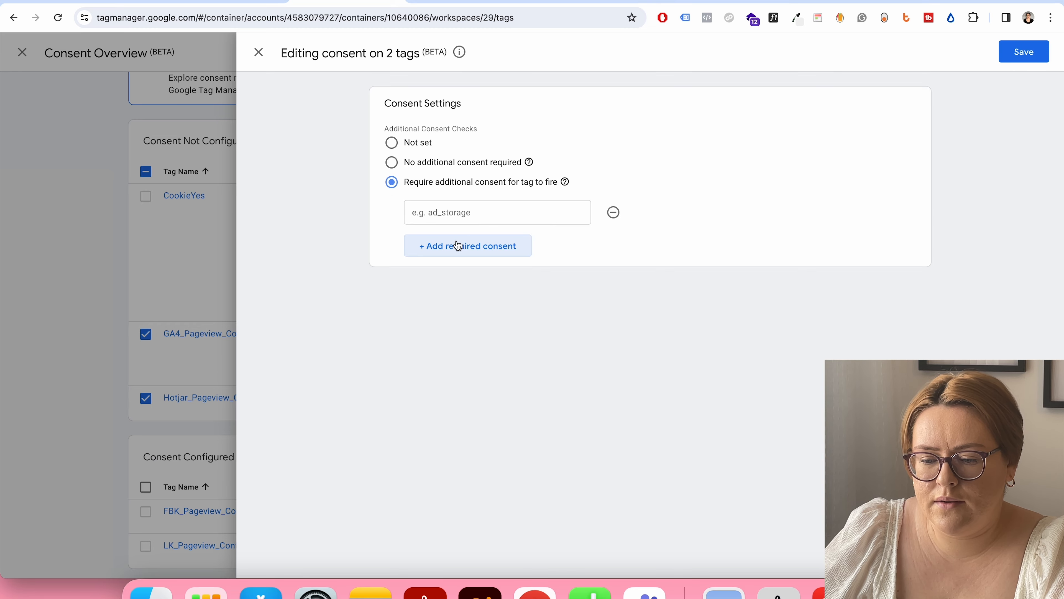
left_click(459, 218)
left_click(464, 260)
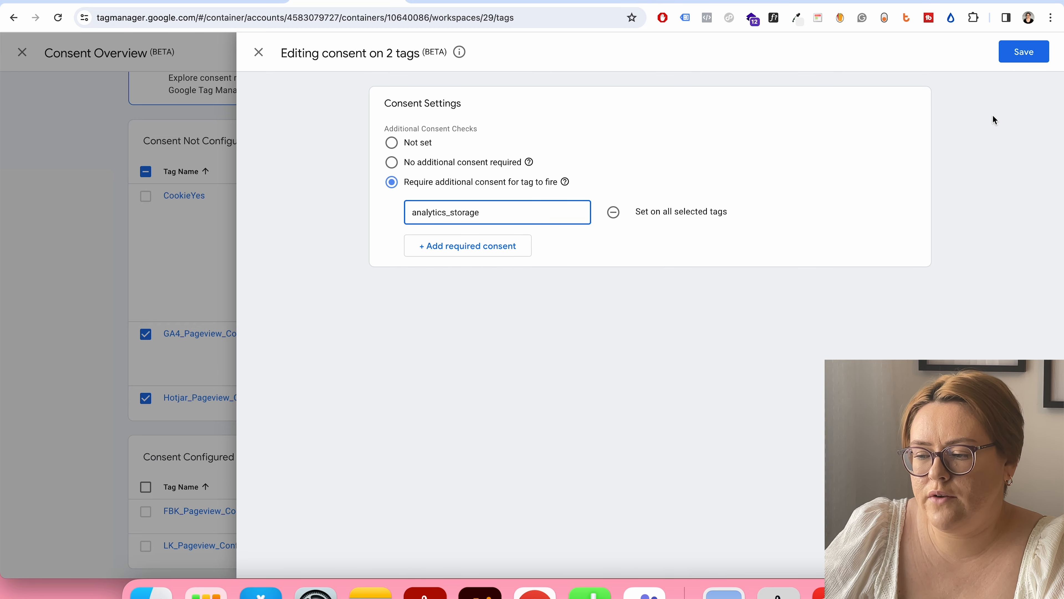
left_click(1020, 58)
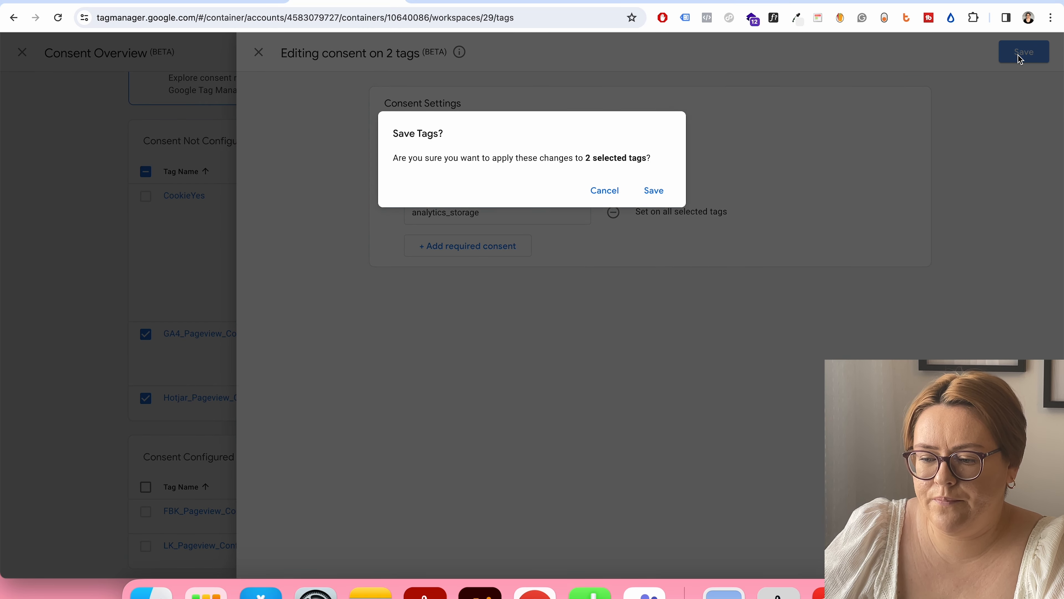
left_click(663, 194)
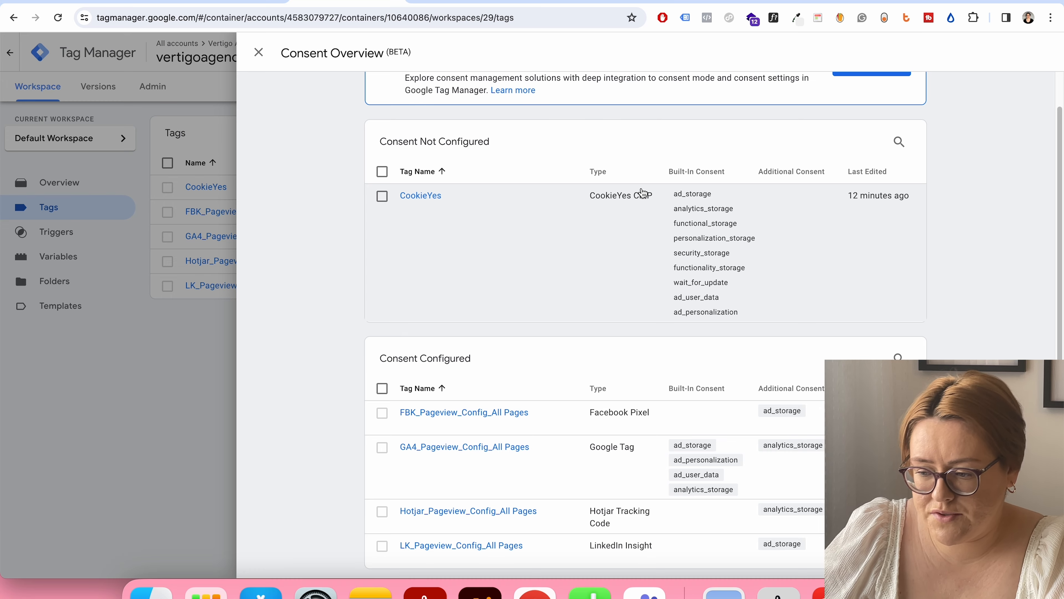
scroll(784, 275, "up", 1)
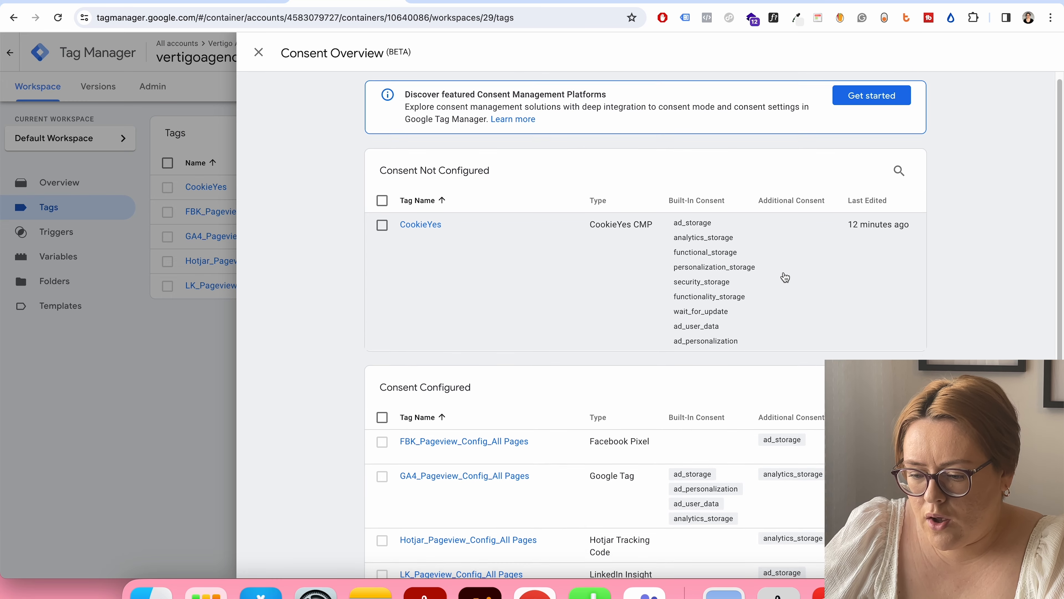
scroll(785, 276, "down", 1)
left_click(259, 52)
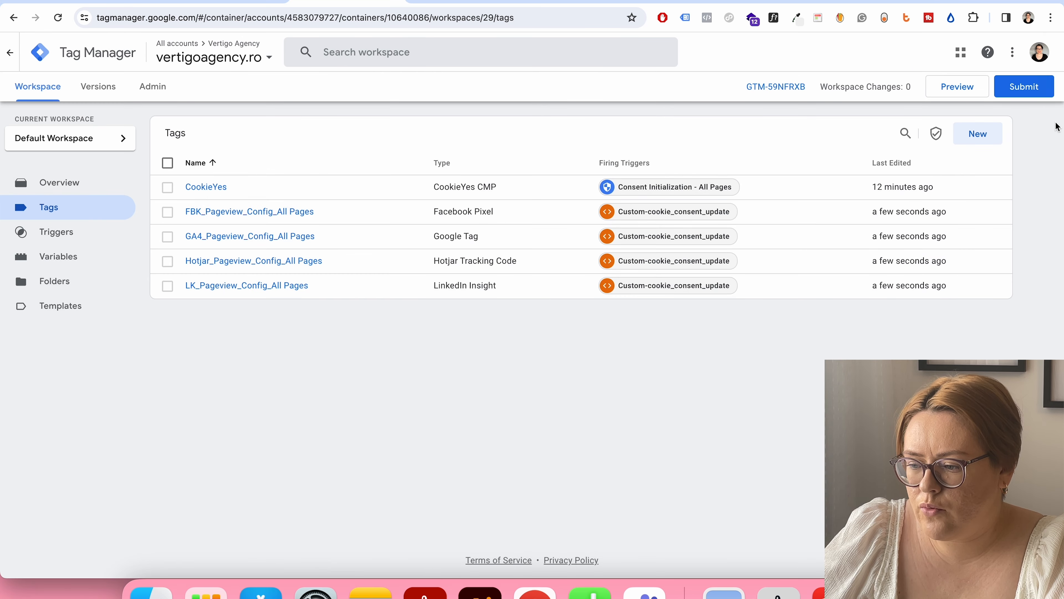
- Publish the tags' consent changes as a new live version with no name or description, and return to the workspace
left_click(1001, 94)
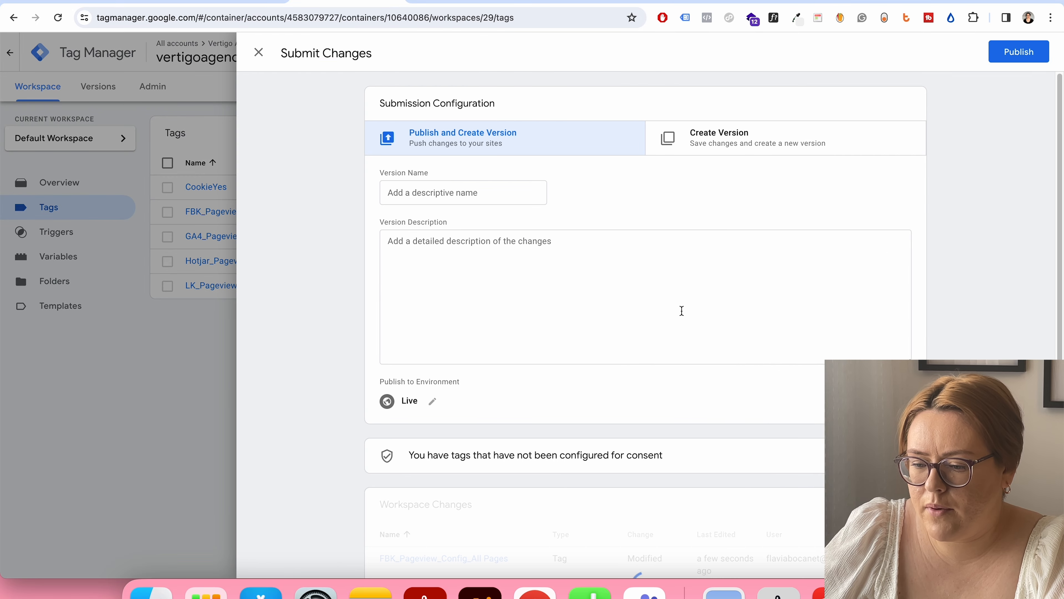
left_click(1018, 56)
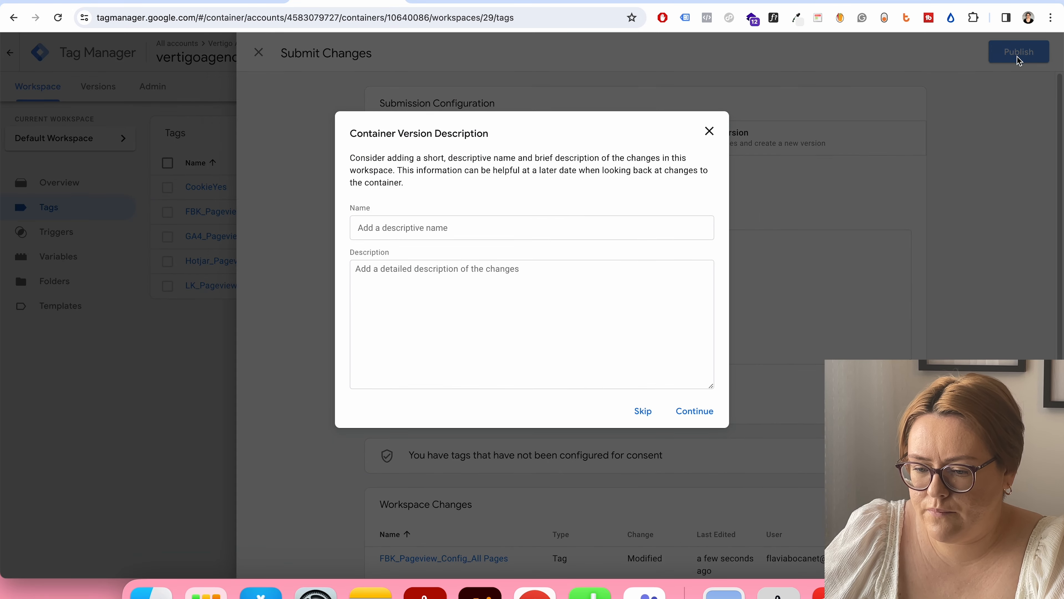
left_click(704, 407)
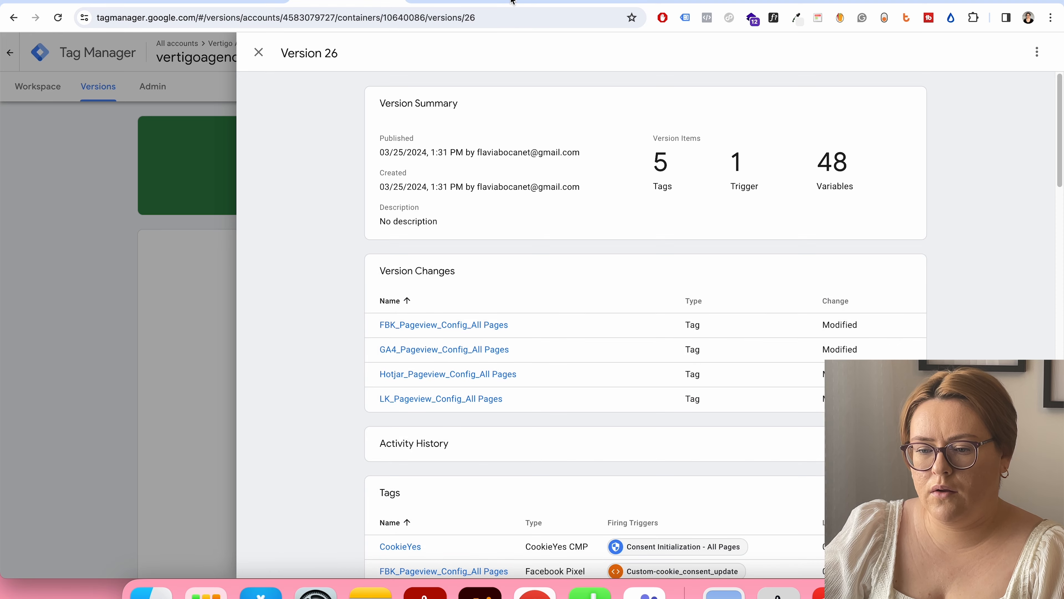
left_click(259, 52)
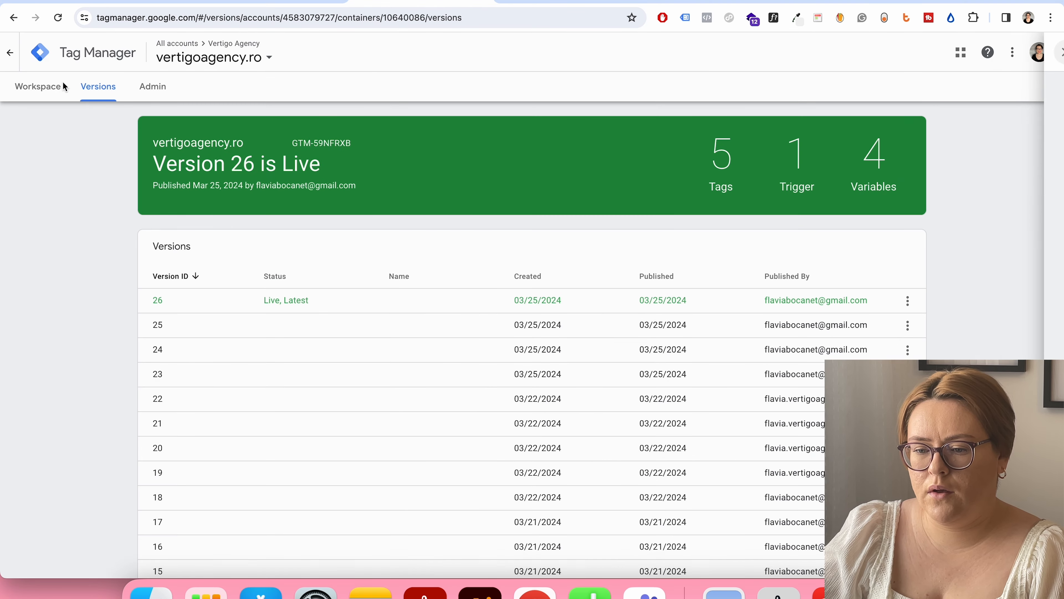
left_click(59, 86)
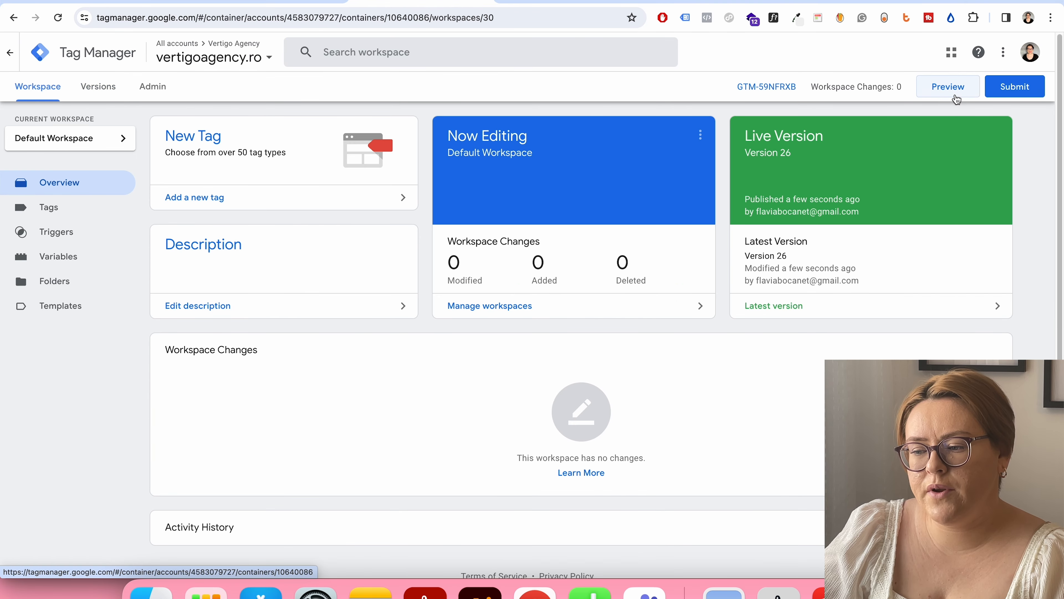
left_click(955, 97)
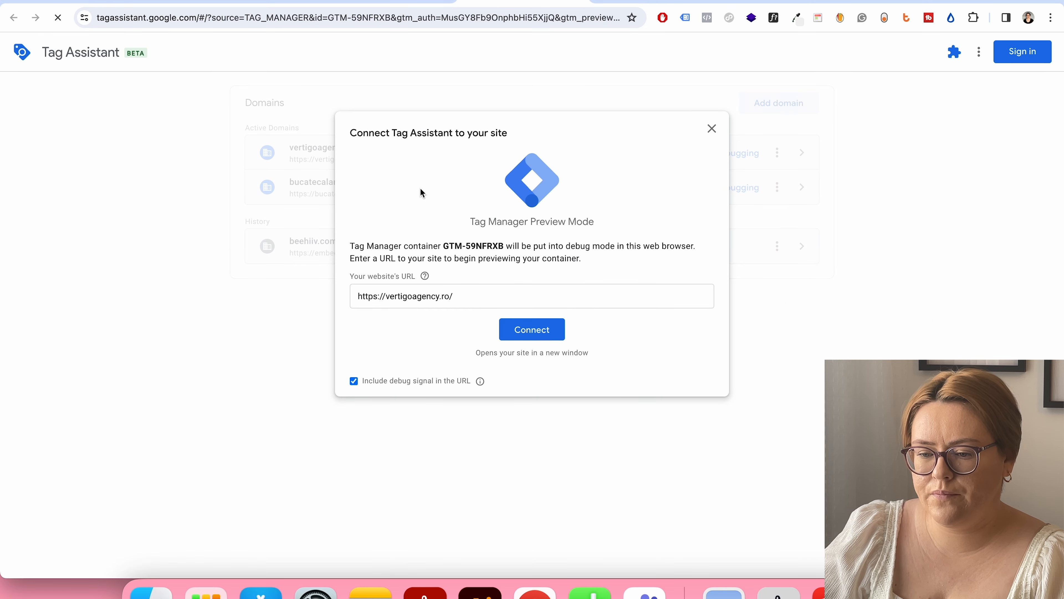
left_click(529, 329)
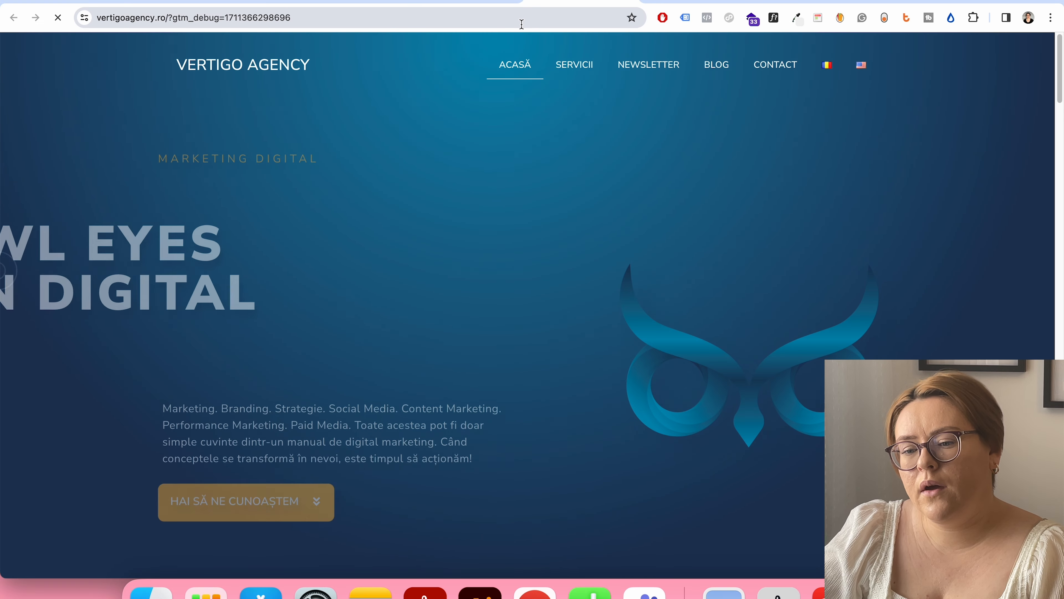
- Examine the cookie_consent_update event in Tag Assistant, checking its consent states and the tags blocked by consent settings
left_click(523, 2)
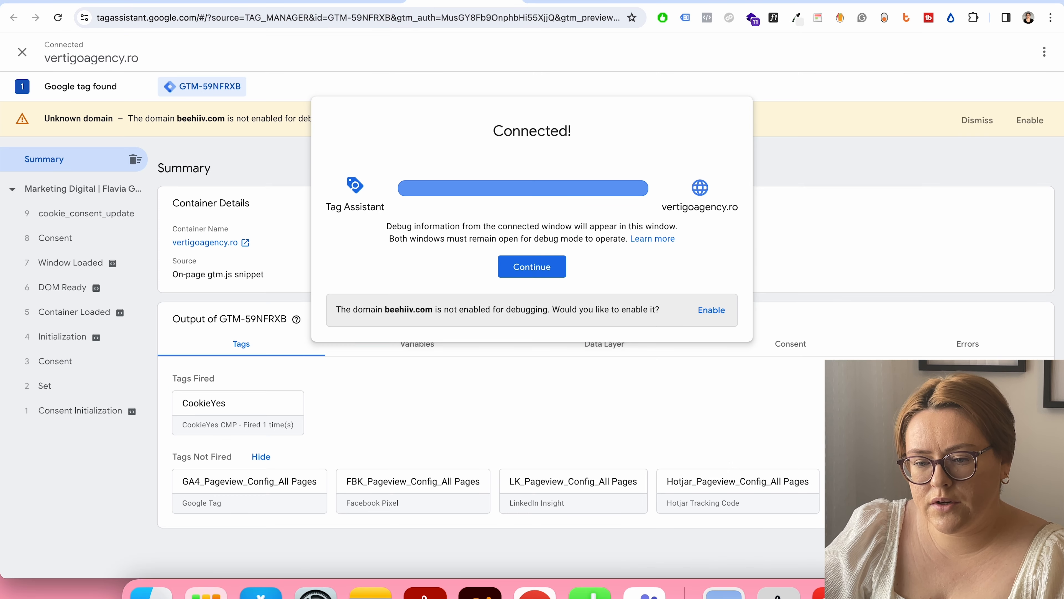
left_click(523, 267)
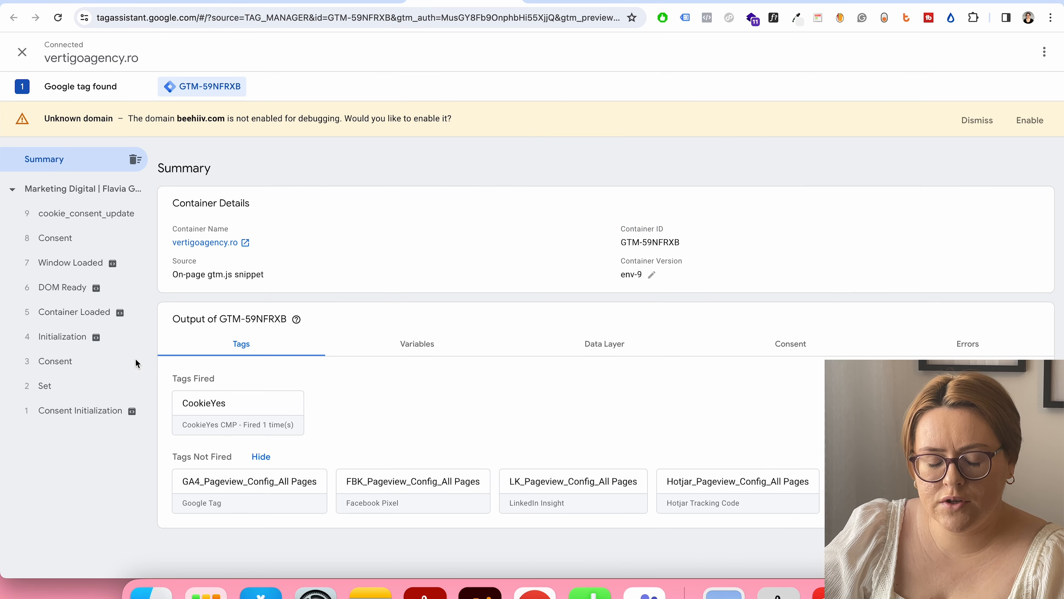
left_click(86, 216)
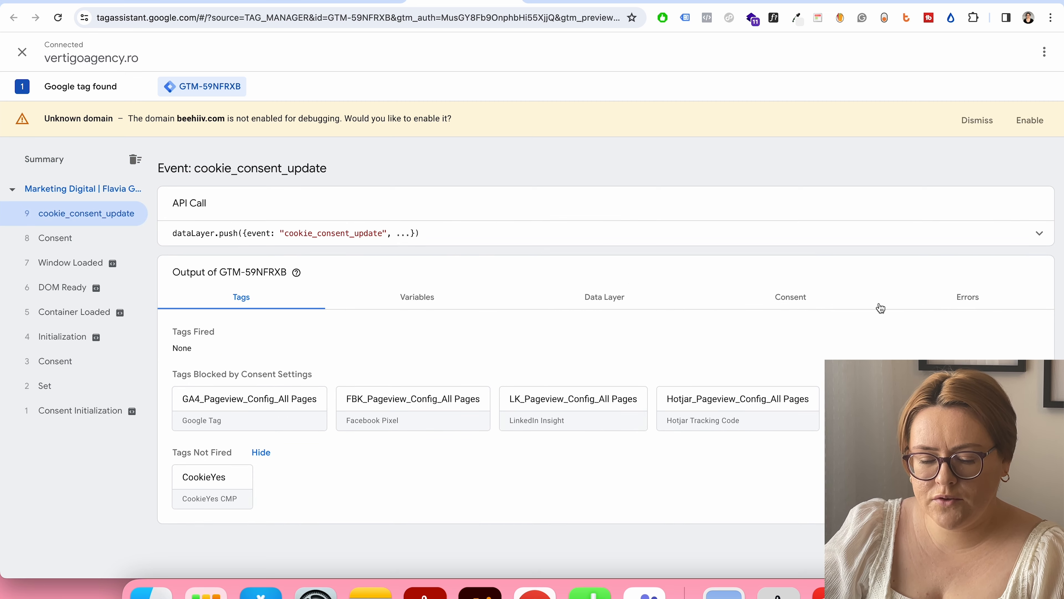
left_click(807, 301)
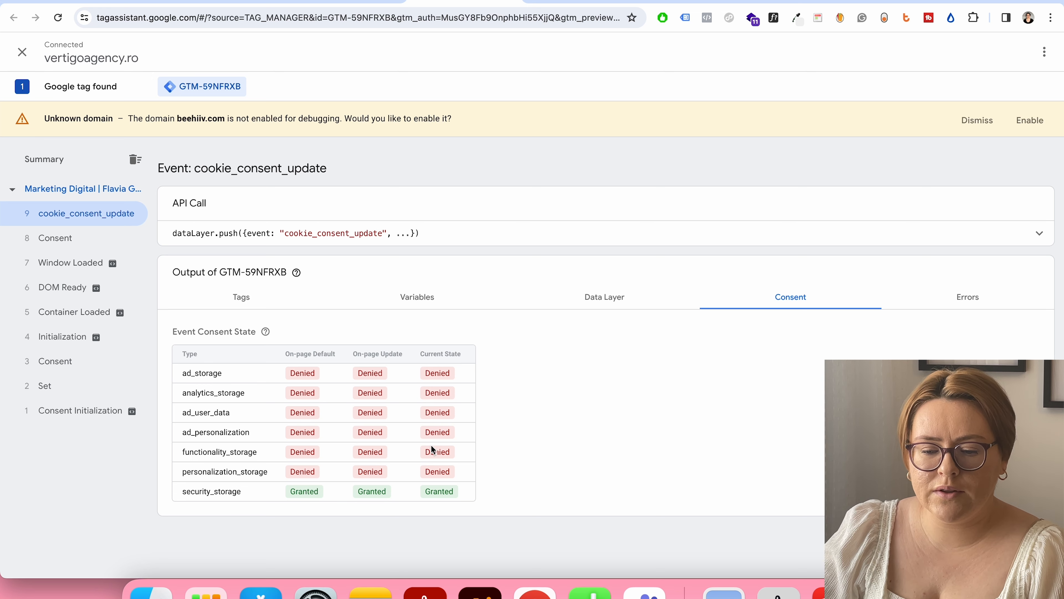
left_click(241, 299)
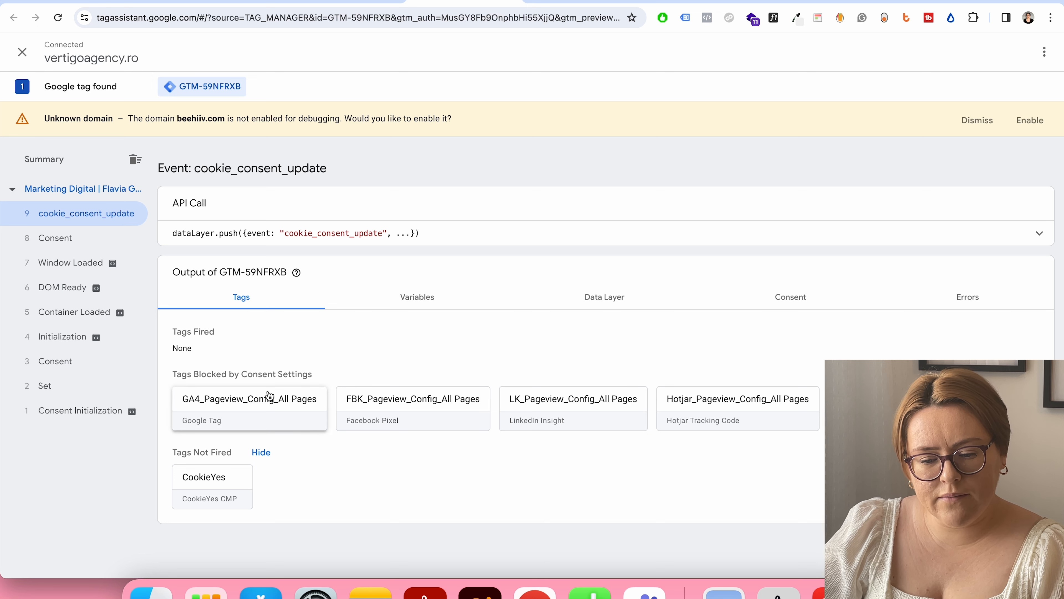
triple_click(190, 374)
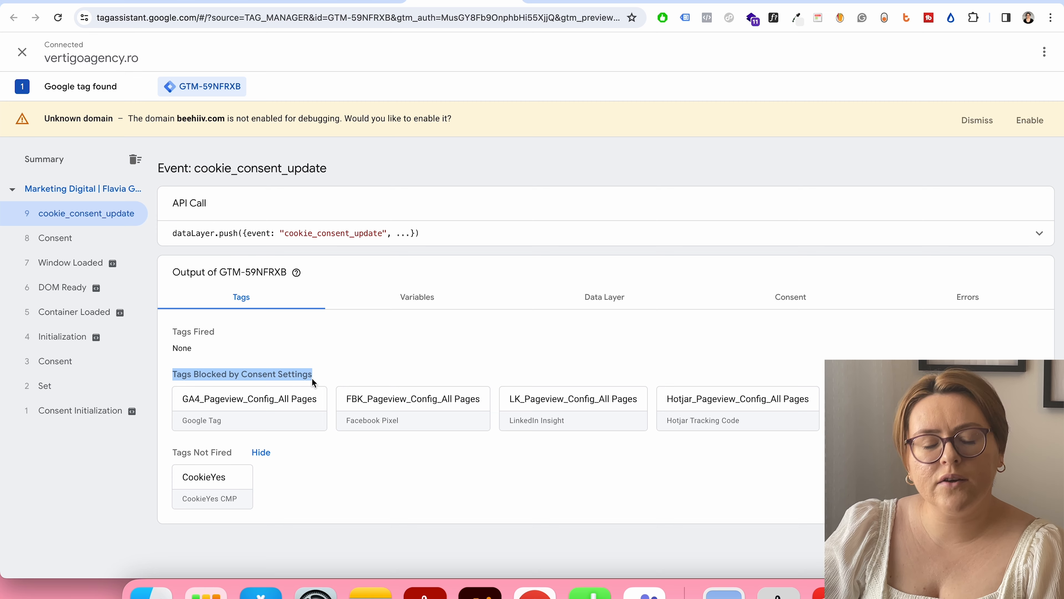
left_click(376, 368)
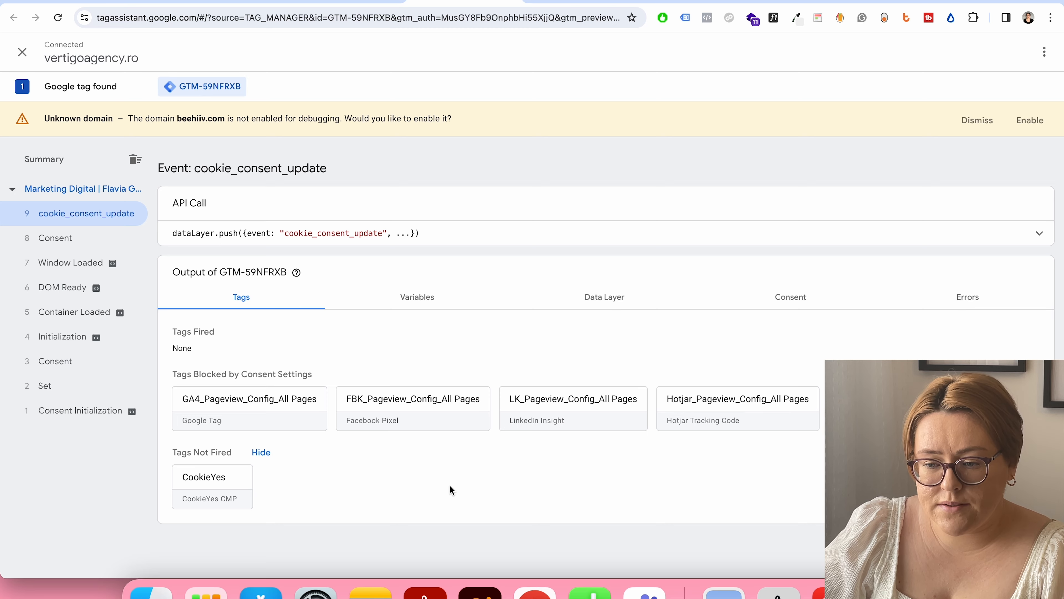
left_click(410, 2)
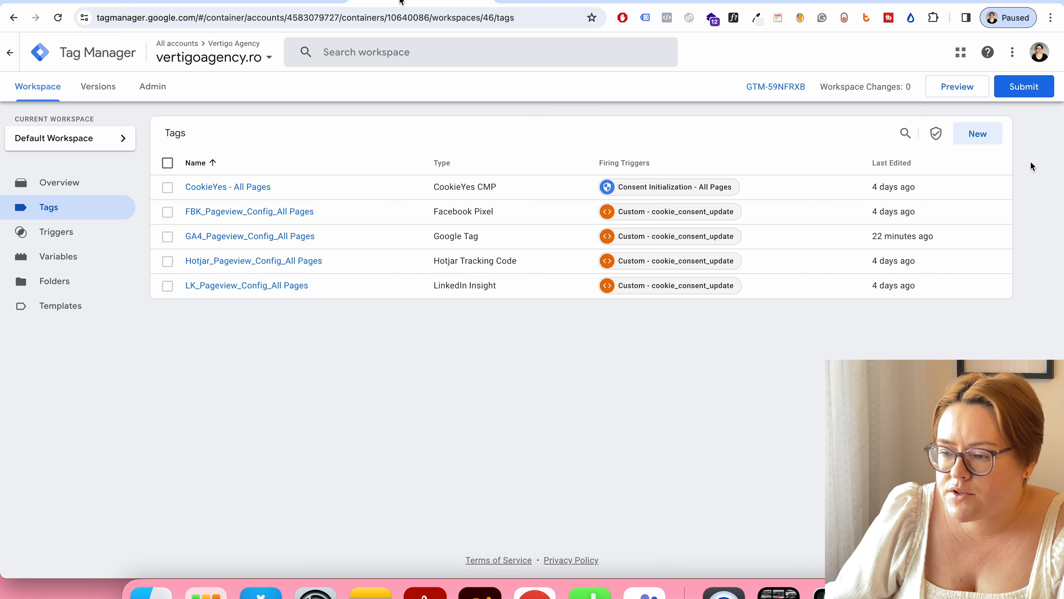
left_click(954, 89)
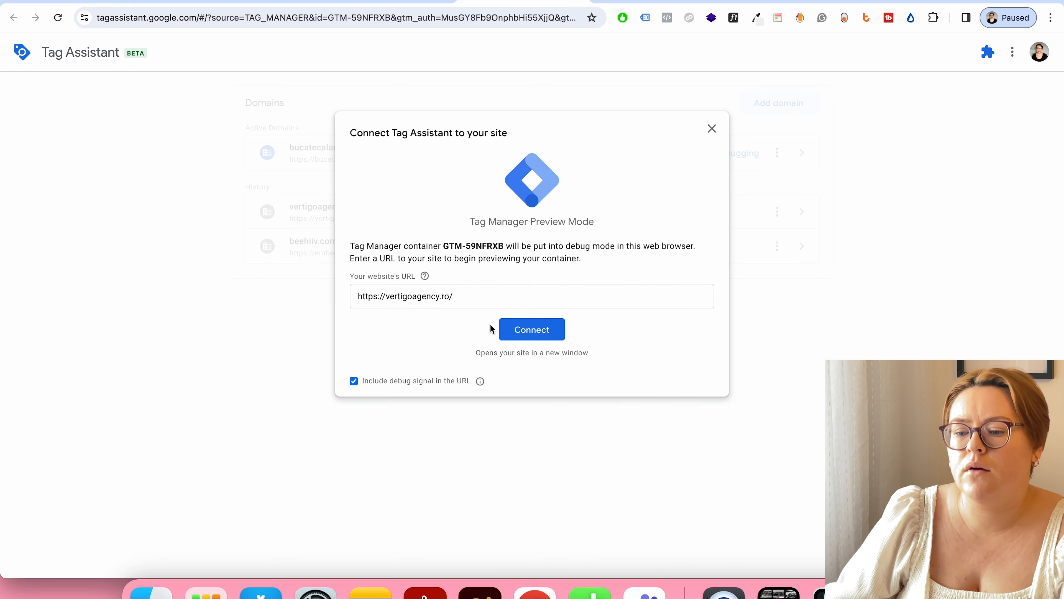
left_click(505, 329)
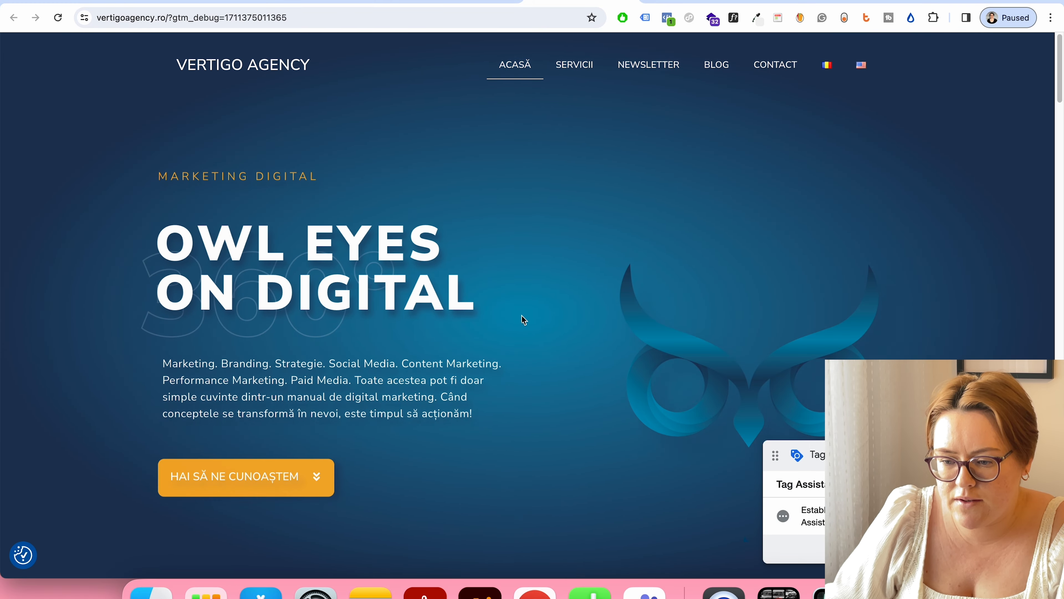
right_click(521, 314)
left_click(601, 565)
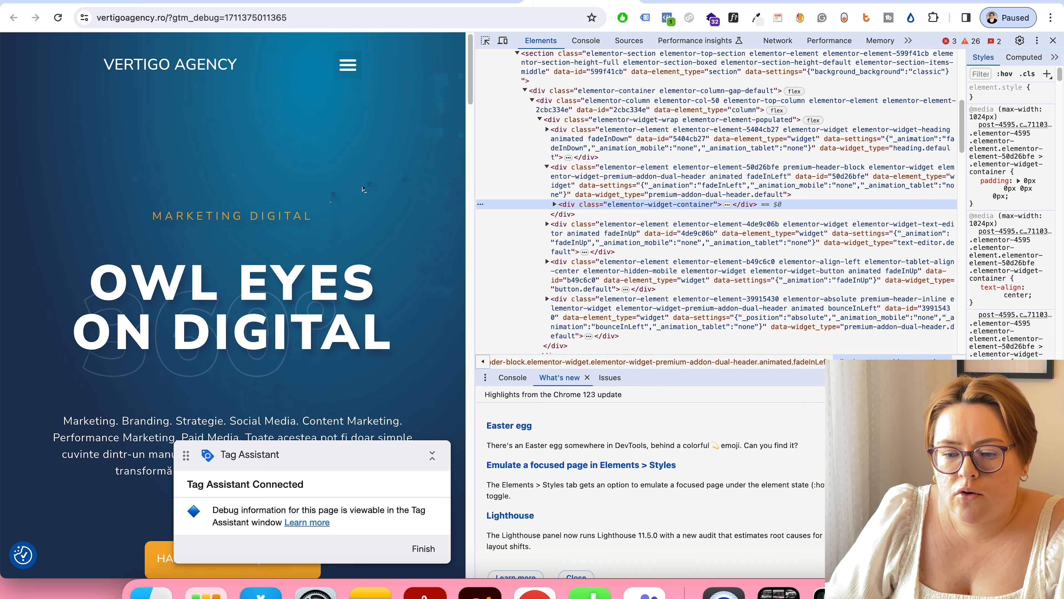
left_click_drag(352, 447, 331, 116)
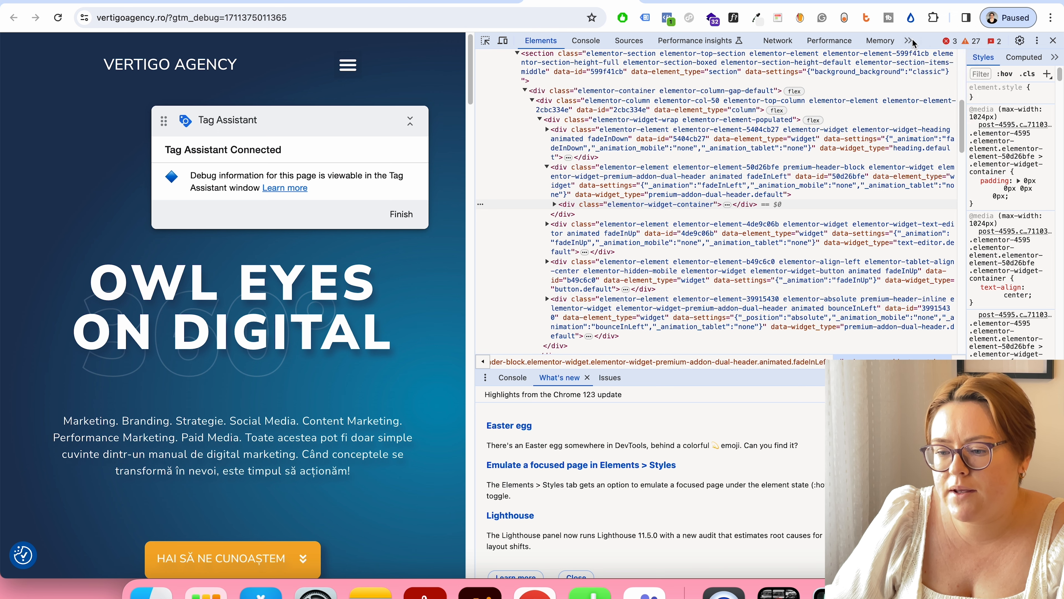
left_click(911, 41)
left_click(921, 46)
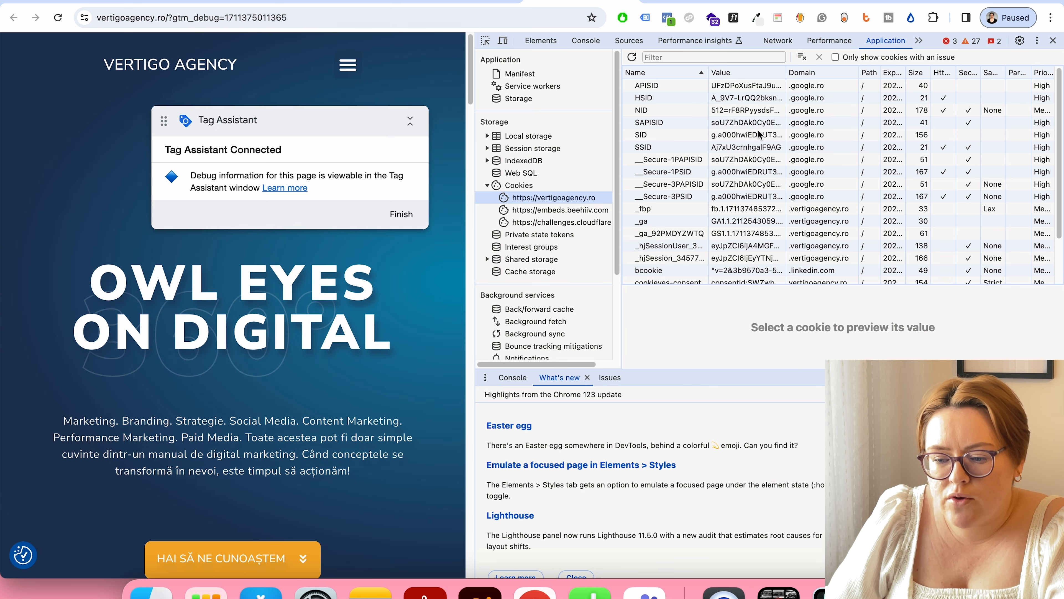
scroll(738, 155, "down", 3)
scroll(741, 159, "up", 3)
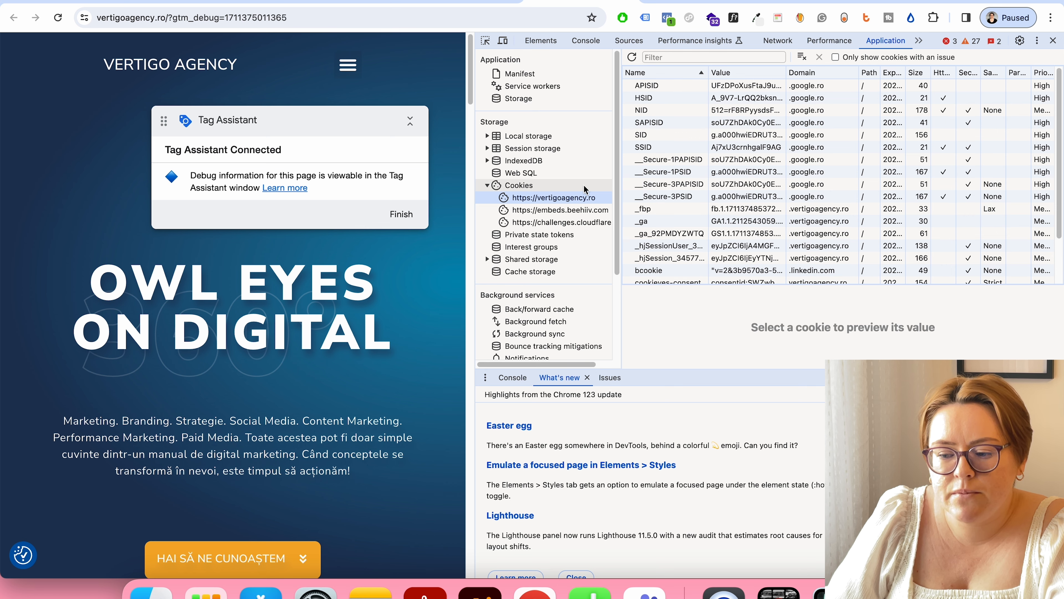
right_click(586, 201)
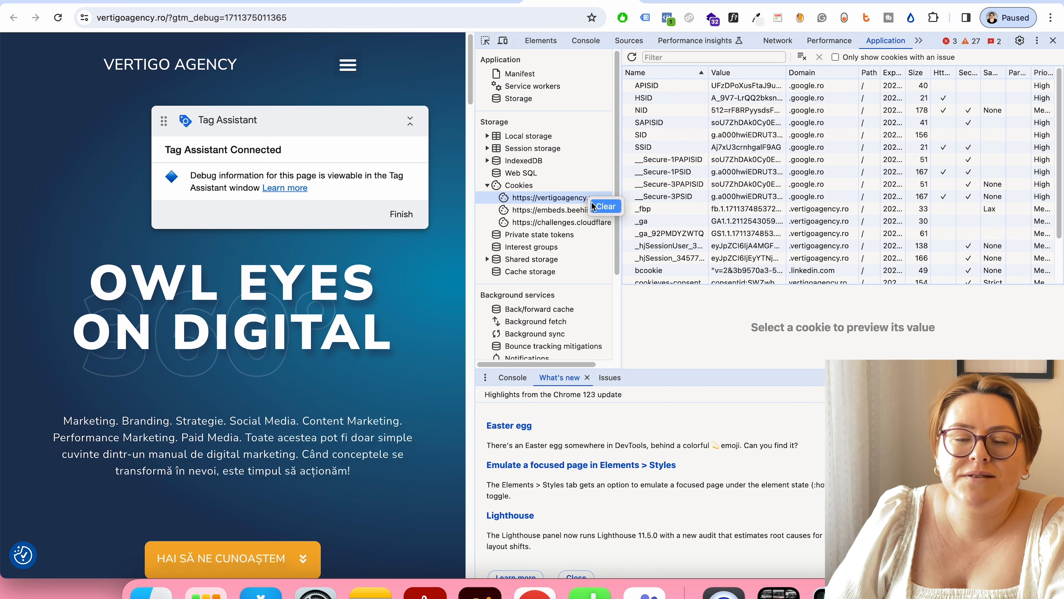
left_click(593, 206)
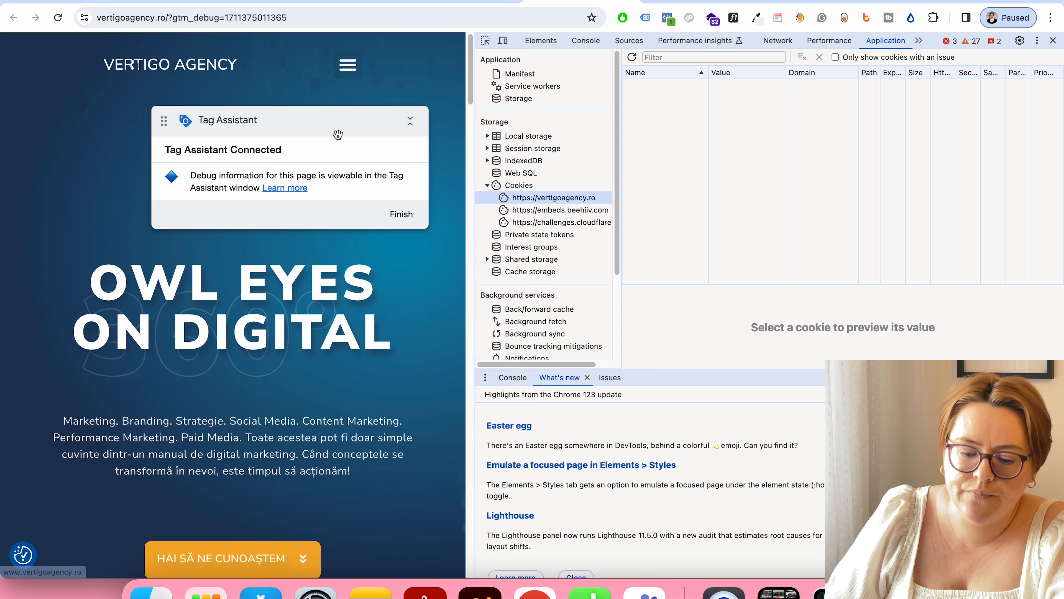
left_click(55, 22)
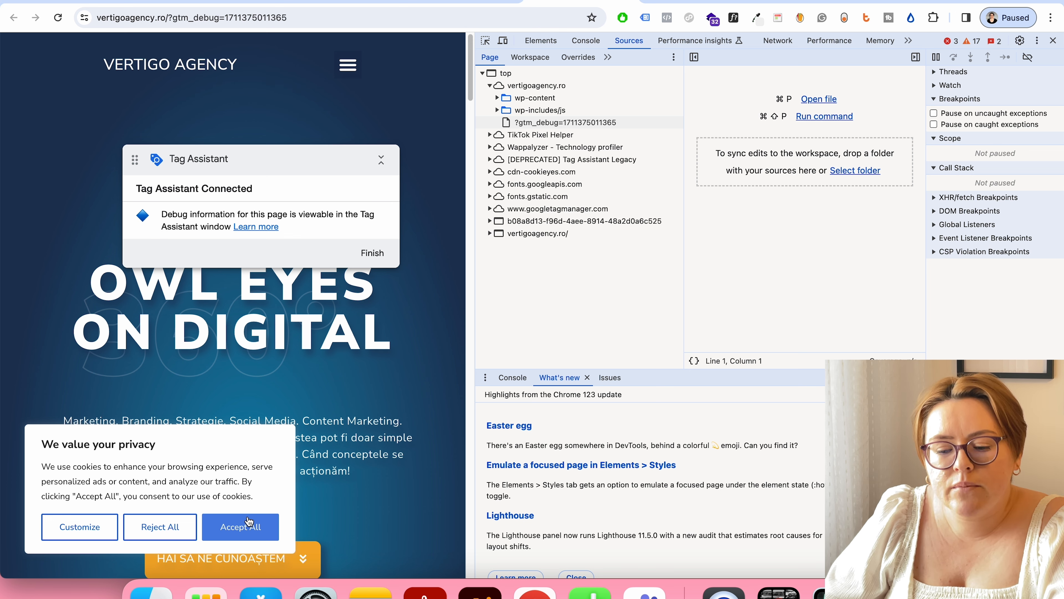
left_click(249, 526)
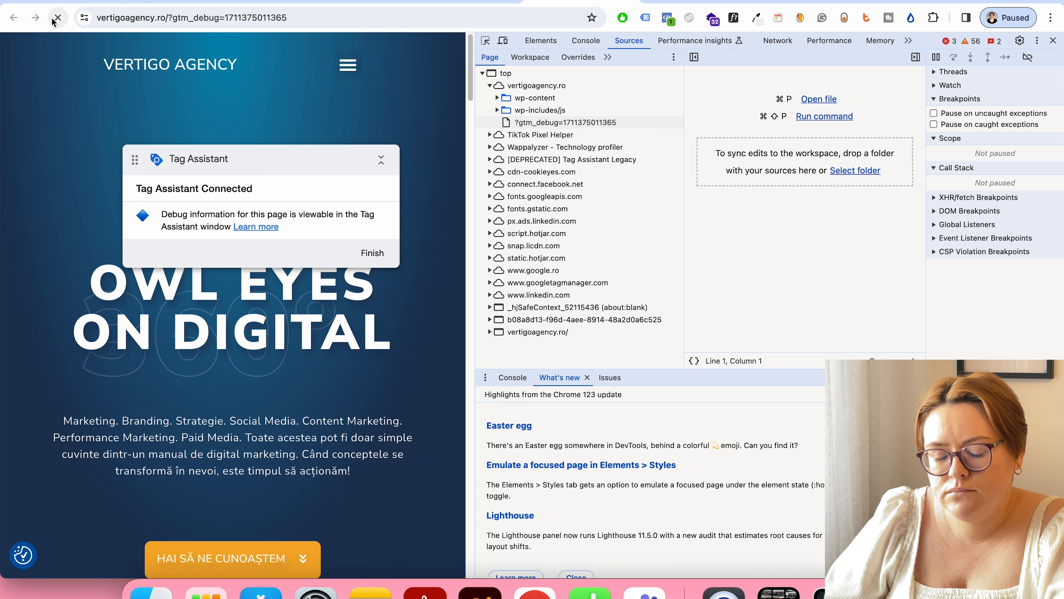
- Filter the page's network requests by gcs and check the gcs parameter in the request URL of the second collect request
left_click(771, 45)
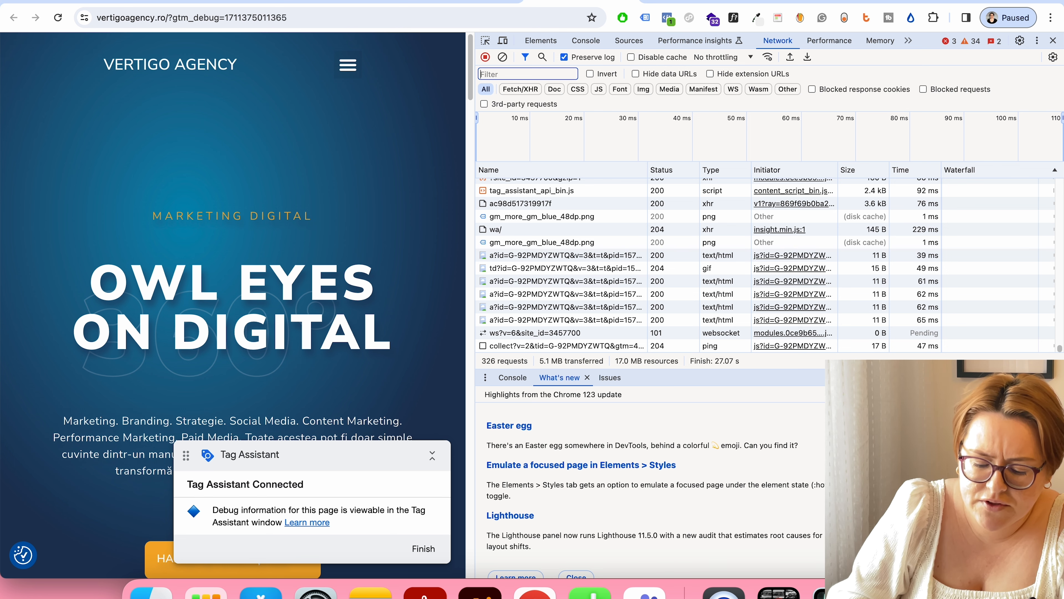
type("g")
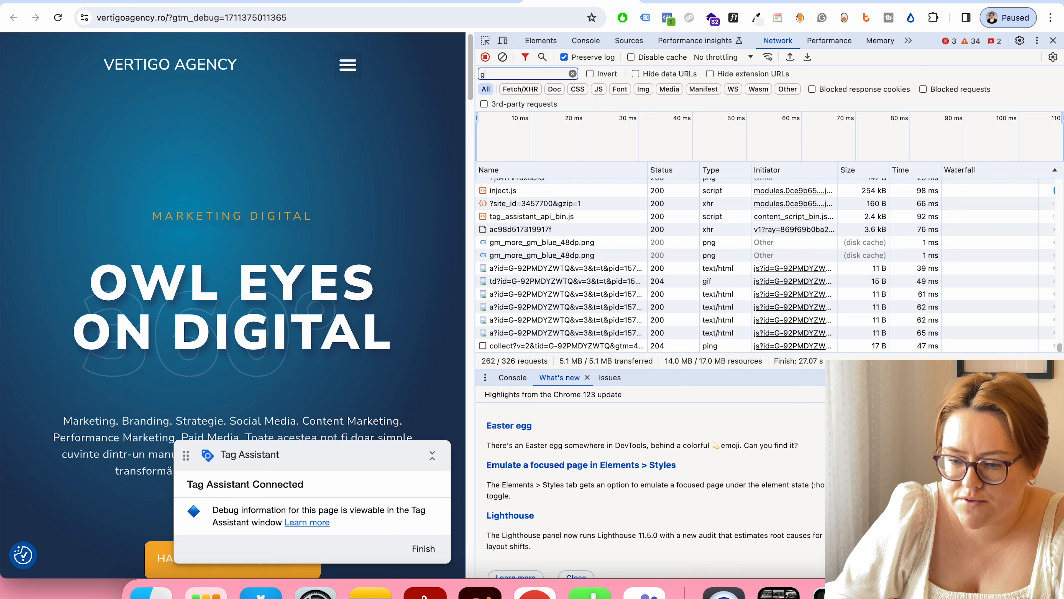
type("cs")
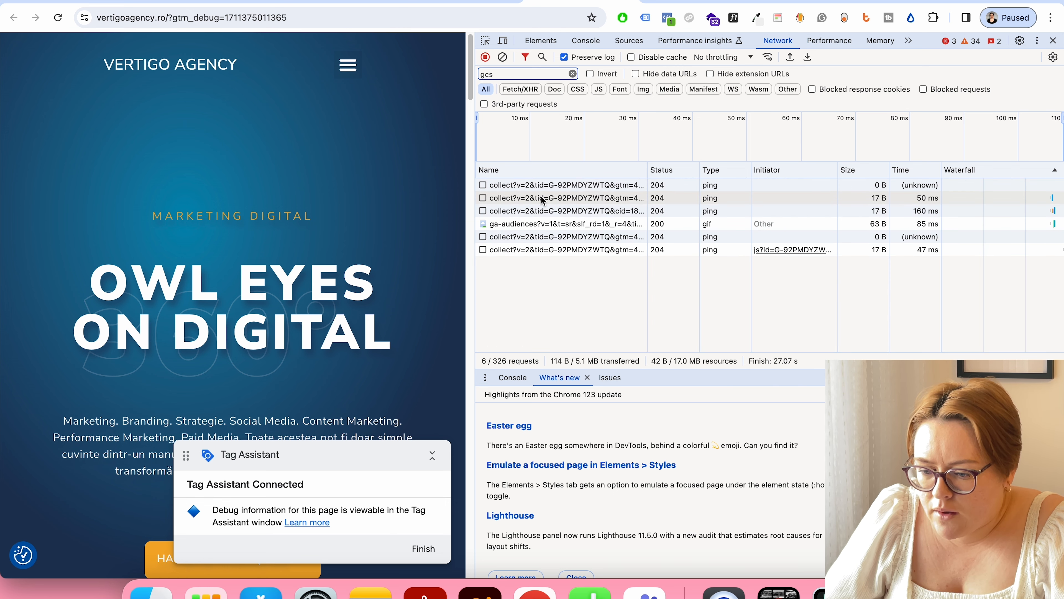
left_click(622, 204)
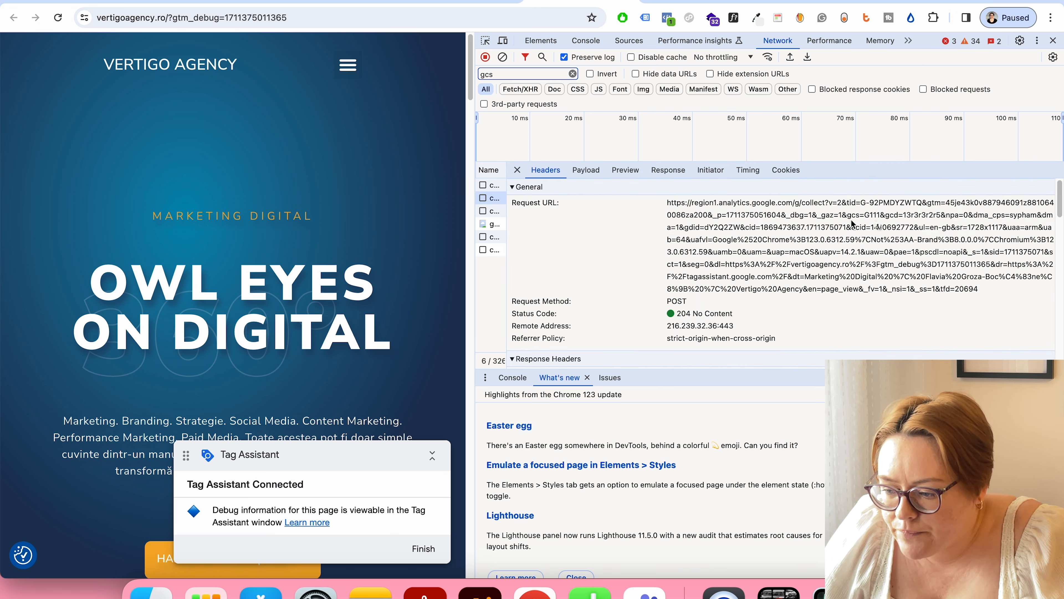
double_click(869, 215)
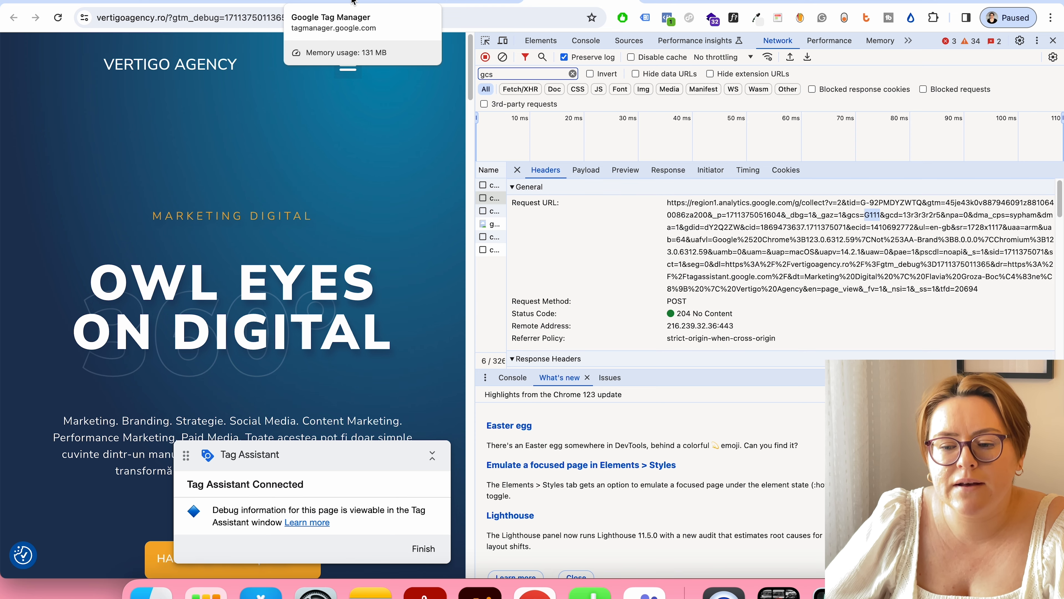
- Review the fired tags and consent states of the latest cookie_consent_update event in Tag Assistant, and return to the site page
left_click(353, 2)
left_click(433, 2)
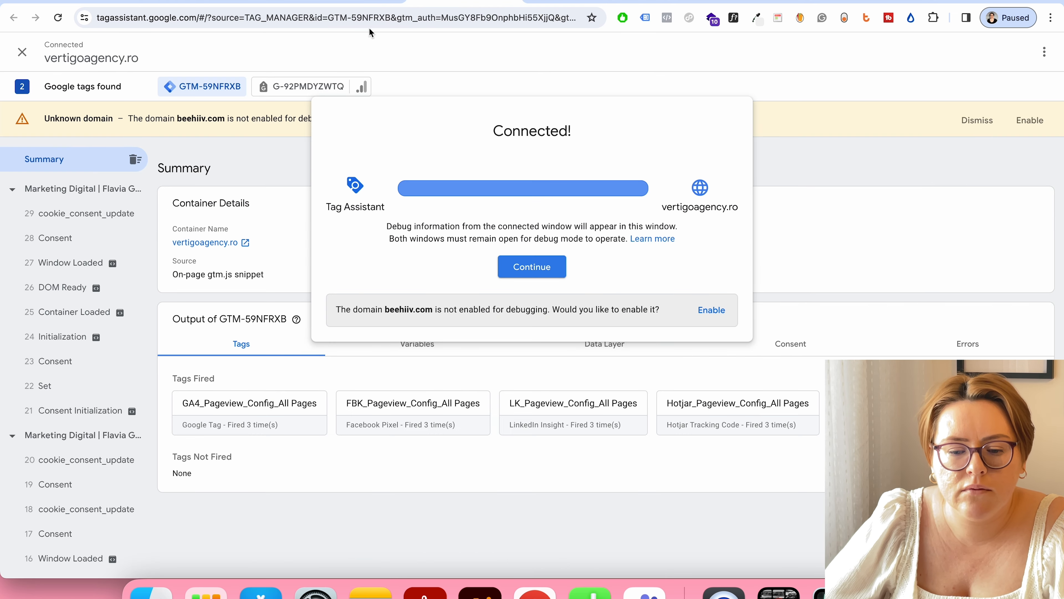
left_click(503, 277)
left_click(80, 216)
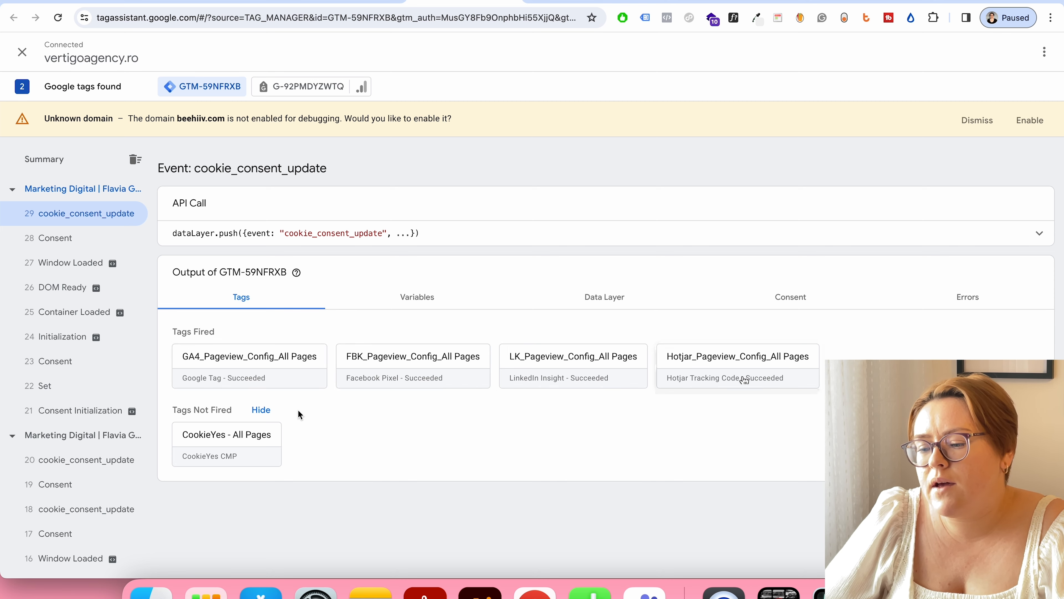
left_click(805, 308)
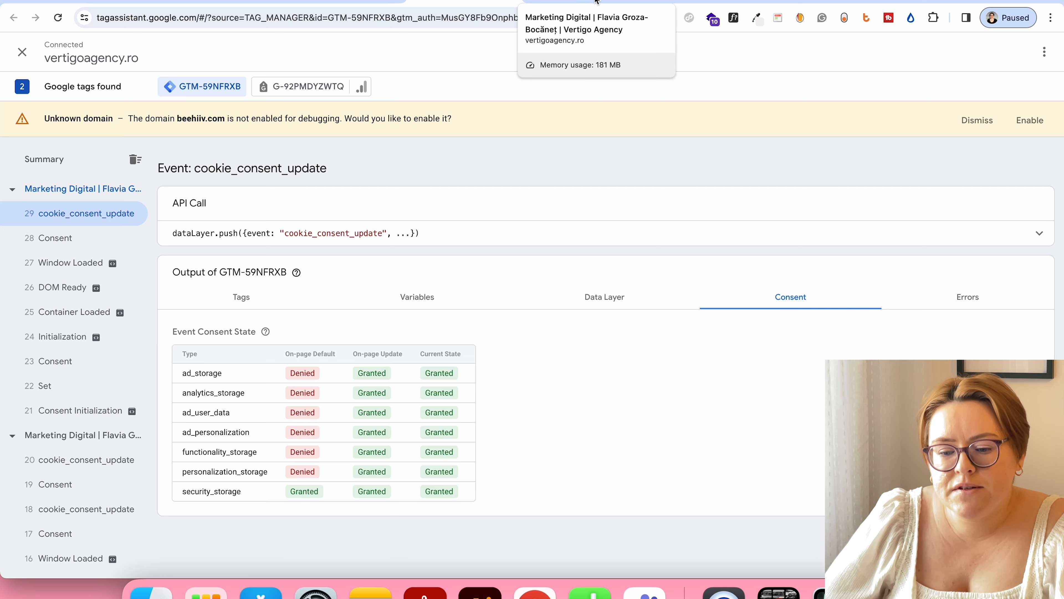
left_click(596, 4)
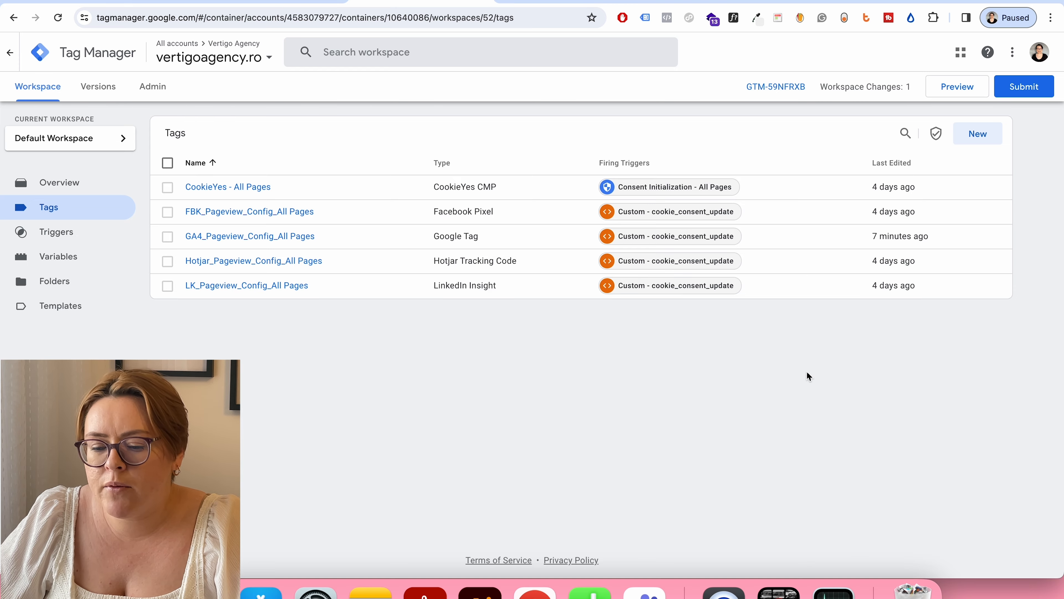
- Set the additional consent checks of GA4_Pageview_Config_All Pages to Not set in the consent overview, save, and close the overview
left_click(937, 134)
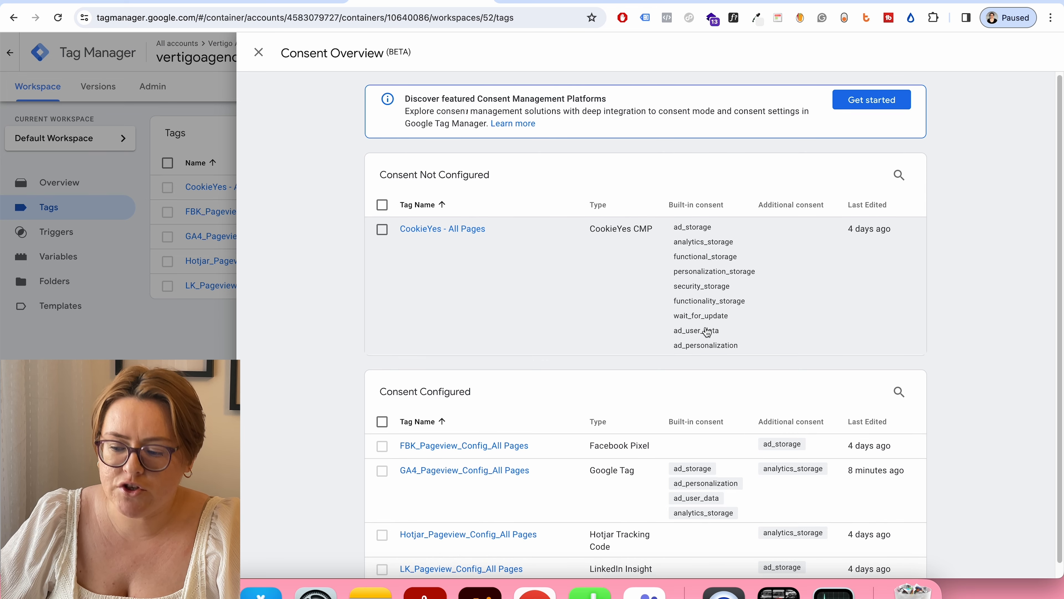
scroll(708, 331, "down", 1)
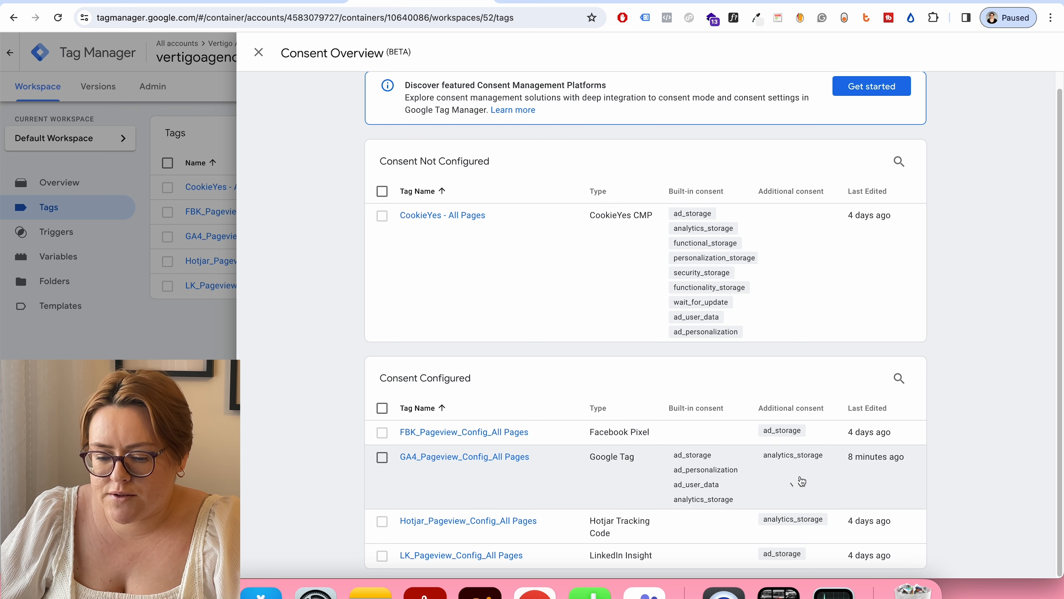
left_click(435, 474)
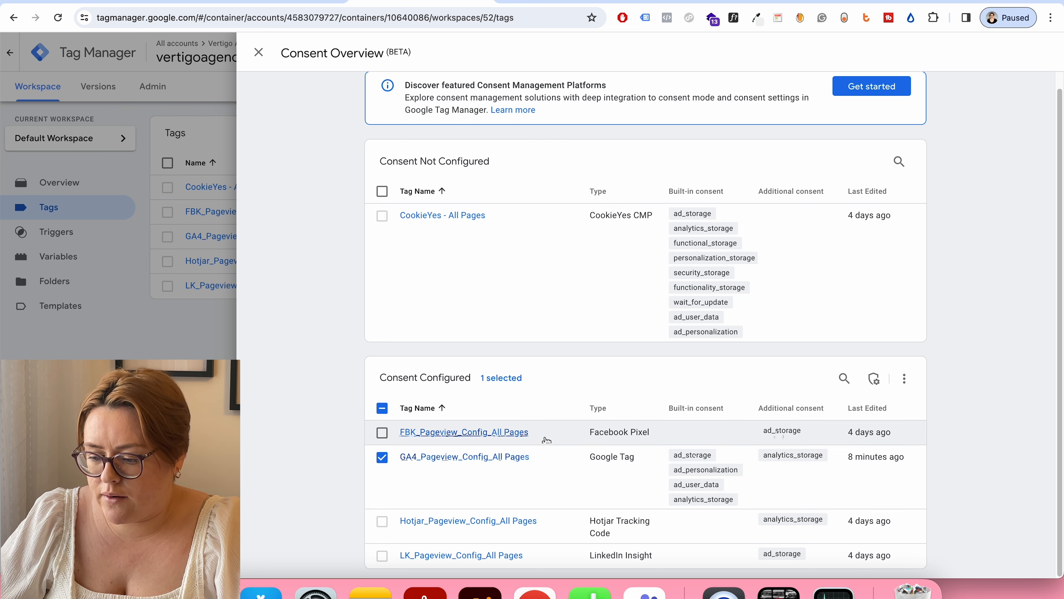
left_click(874, 379)
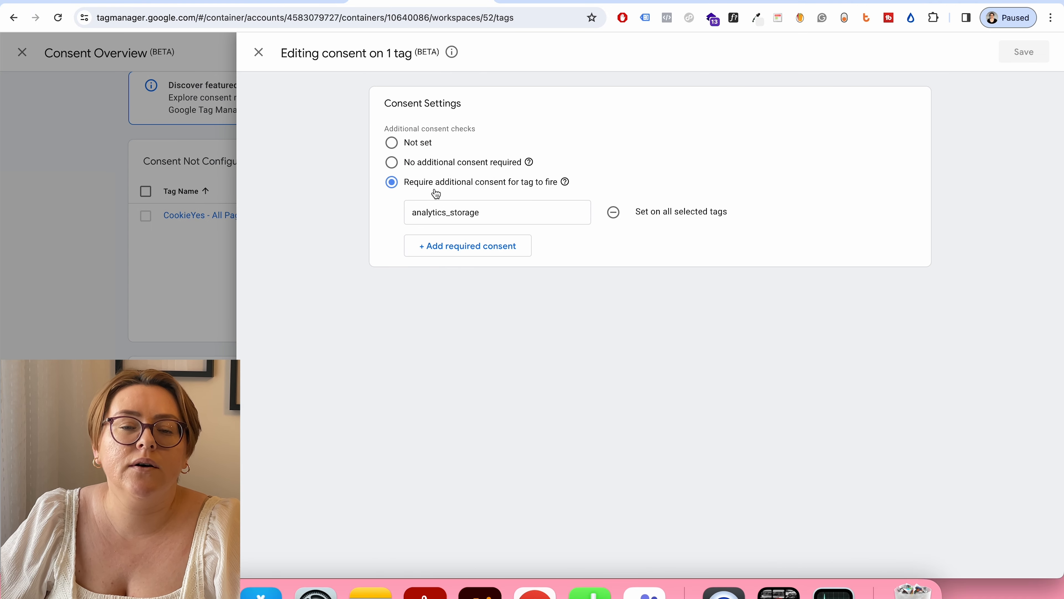
left_click(417, 143)
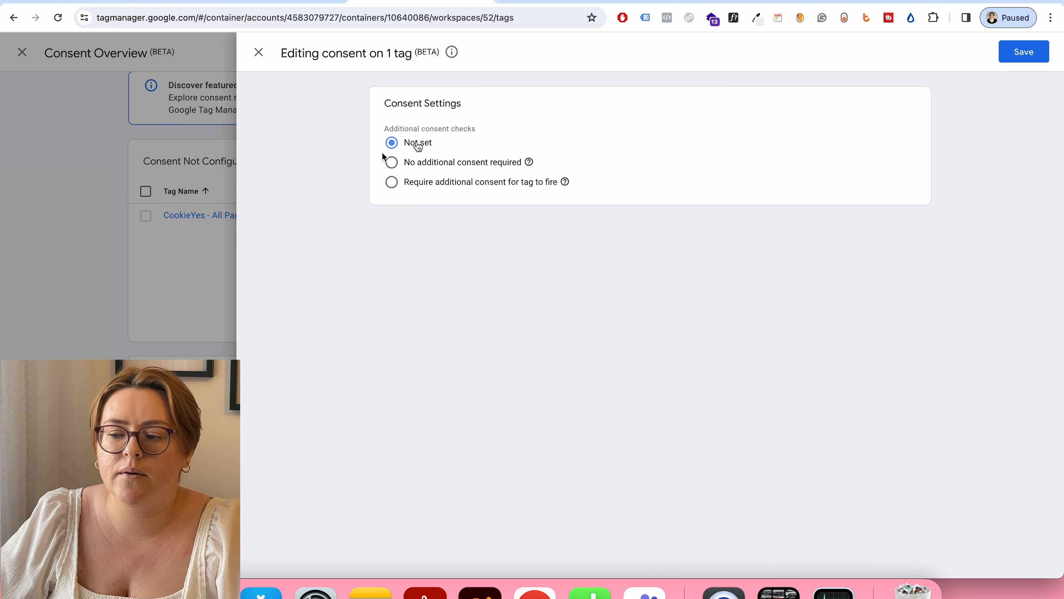
left_click(1016, 57)
left_click(654, 203)
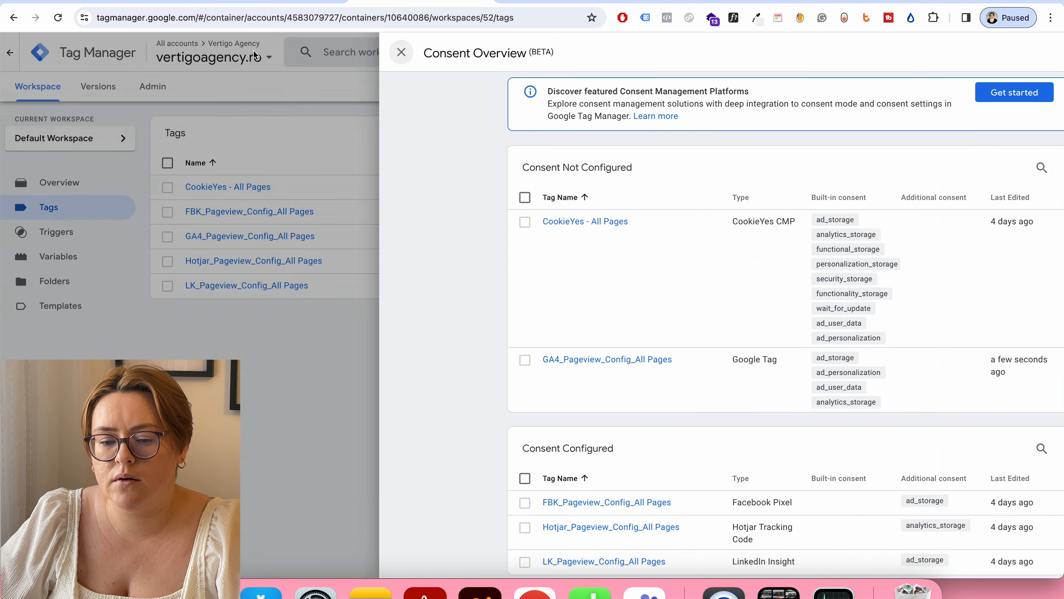
left_click(259, 52)
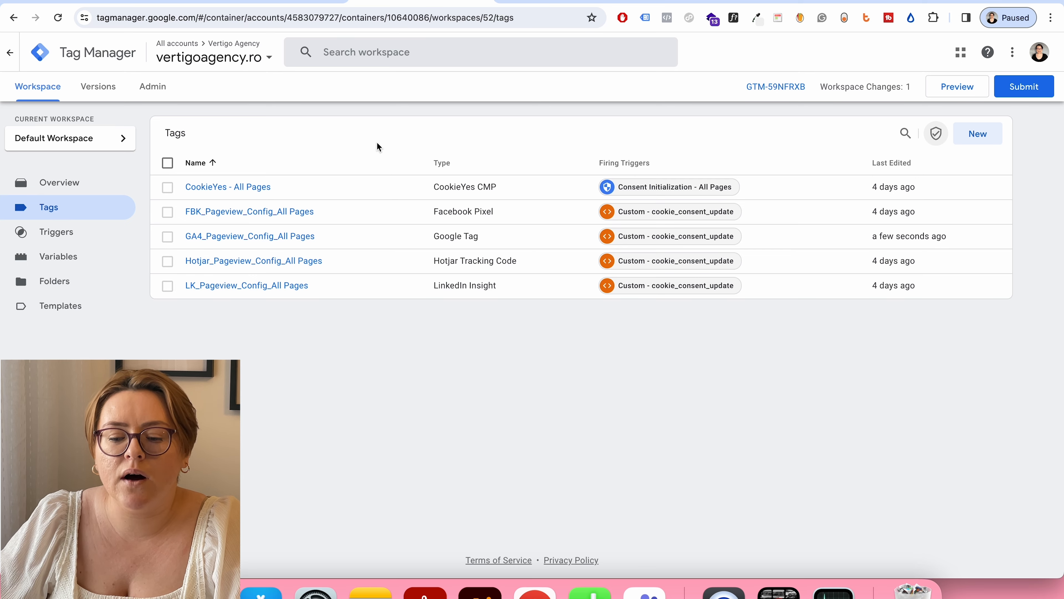
- Replace the firing trigger of the GA4_Pageview_Config_All Pages tag with Consent Initialization - All Pages and save the tag
left_click(522, 239)
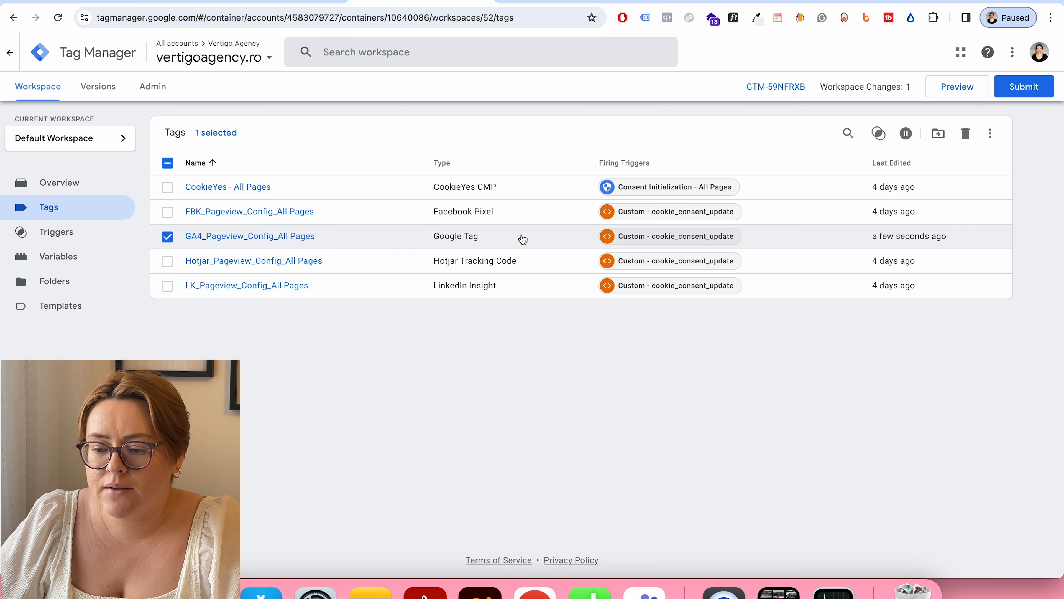
left_click(314, 239)
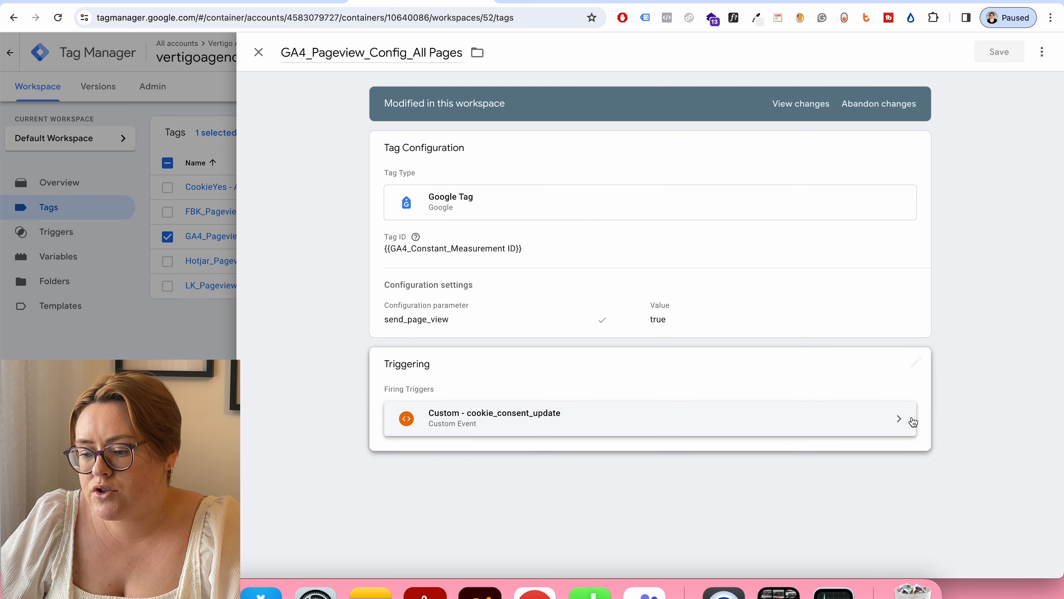
left_click(914, 362)
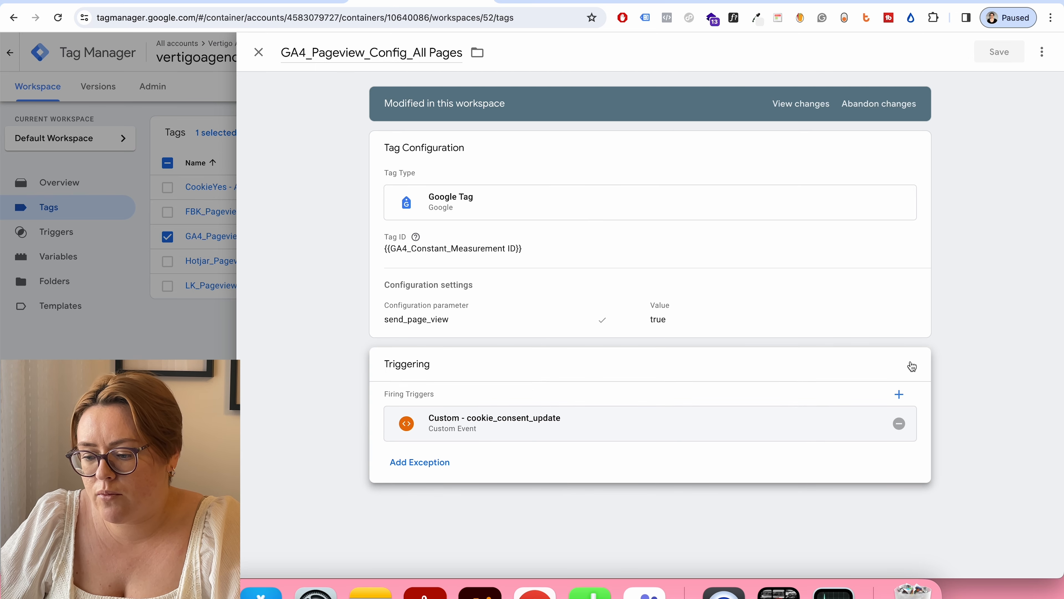
left_click(899, 424)
left_click(684, 420)
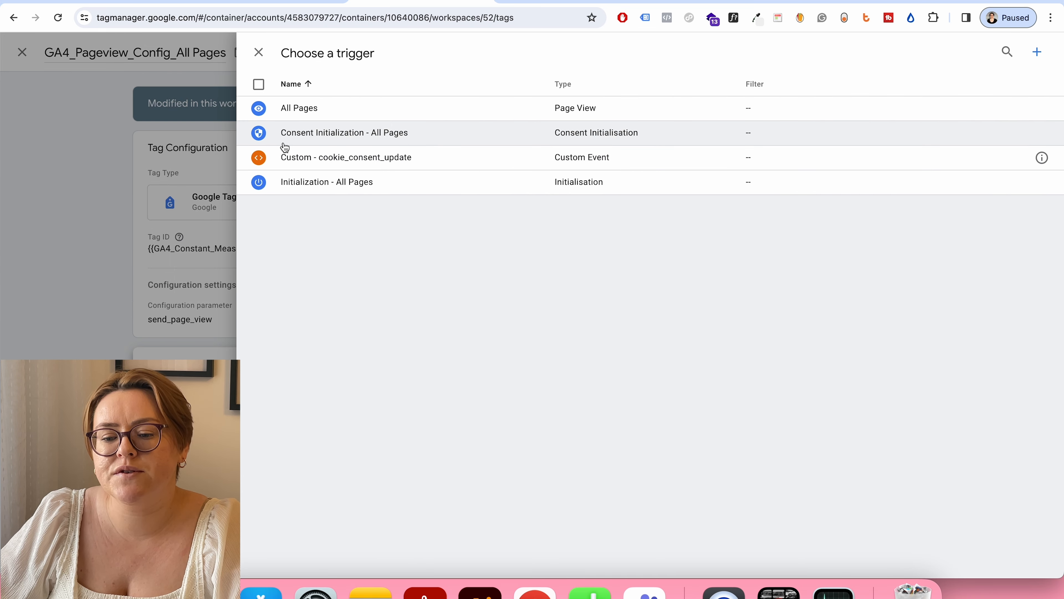
left_click(391, 141)
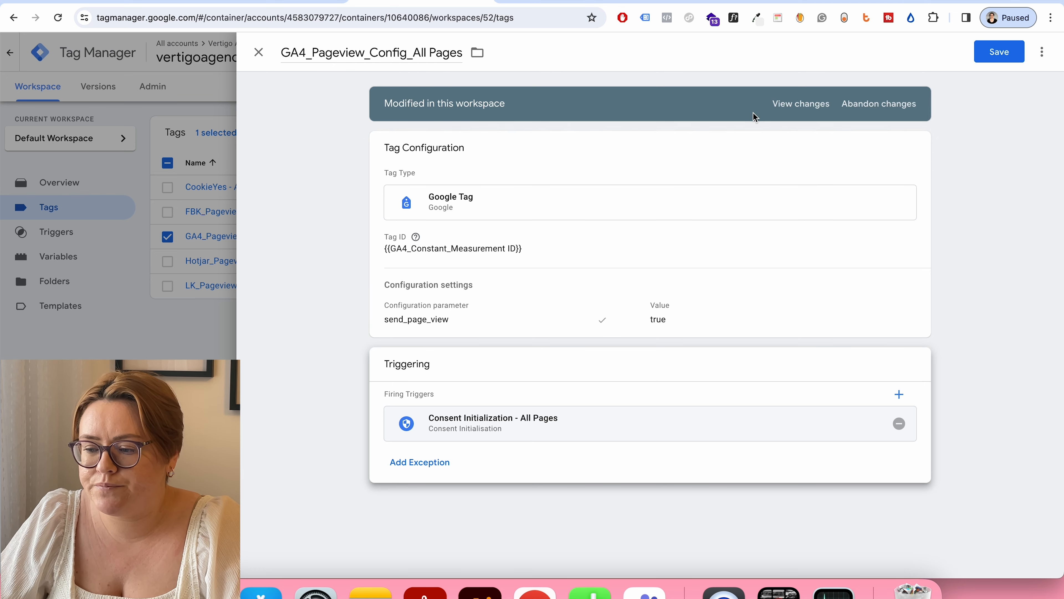
left_click(997, 61)
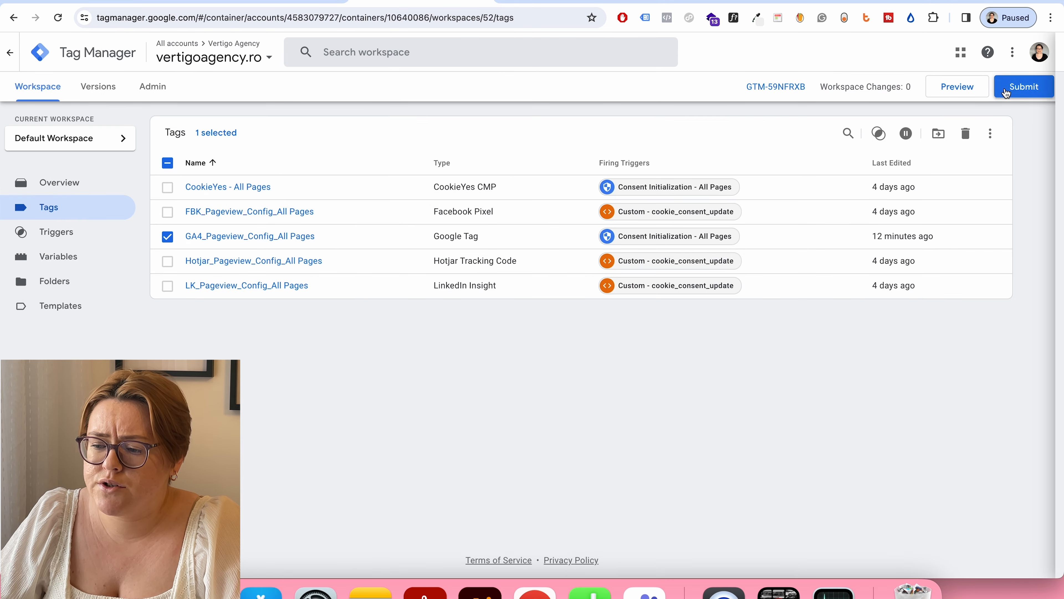
- Publish the workspace to the Live environment without a version name or description, and return to the workspace overview
left_click(1007, 91)
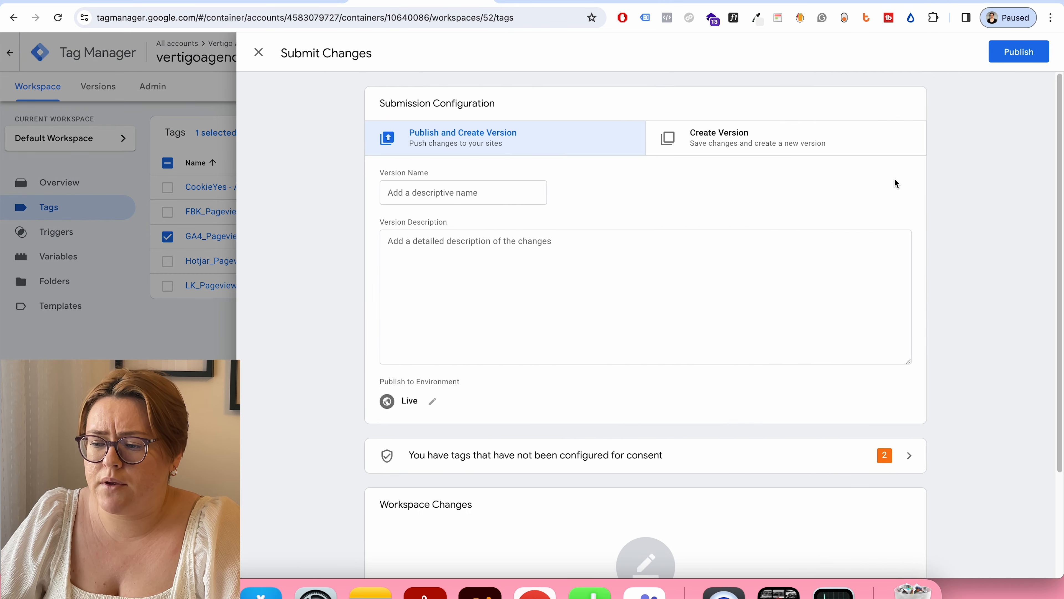
left_click(1004, 62)
left_click(695, 411)
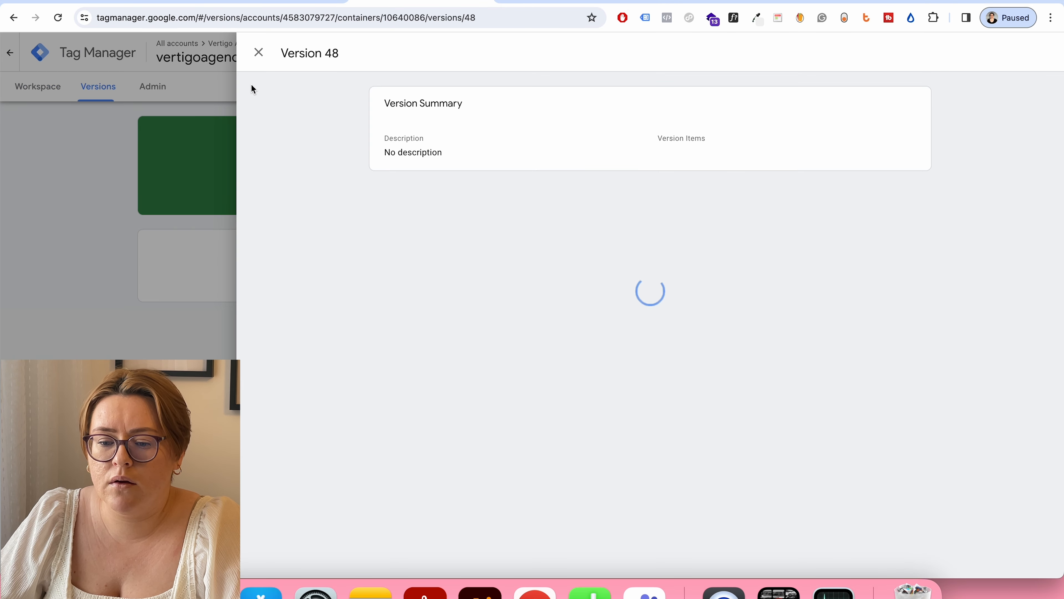
left_click(258, 52)
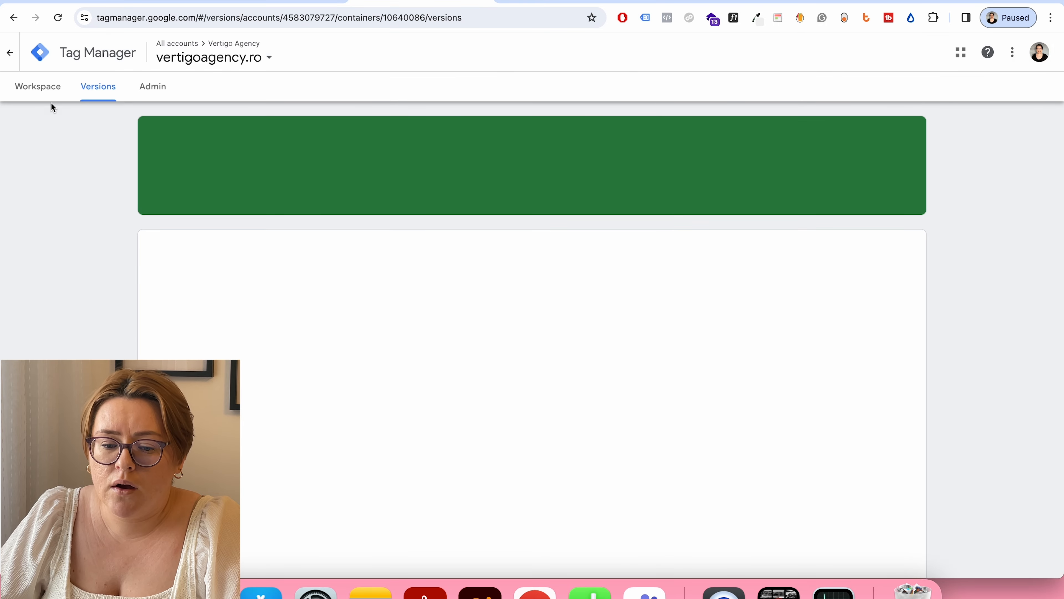
left_click(47, 98)
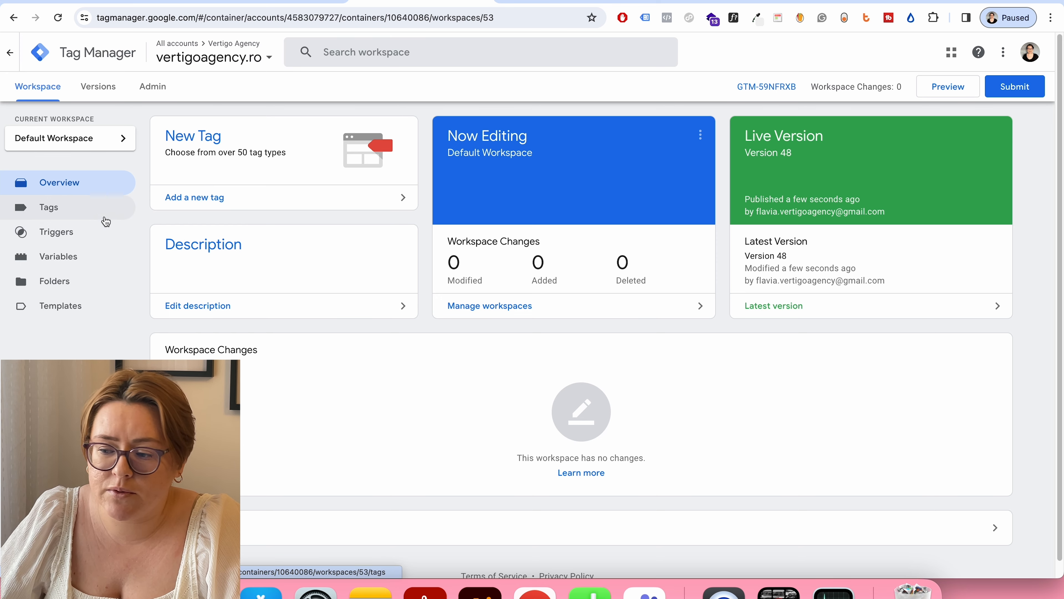
left_click(931, 90)
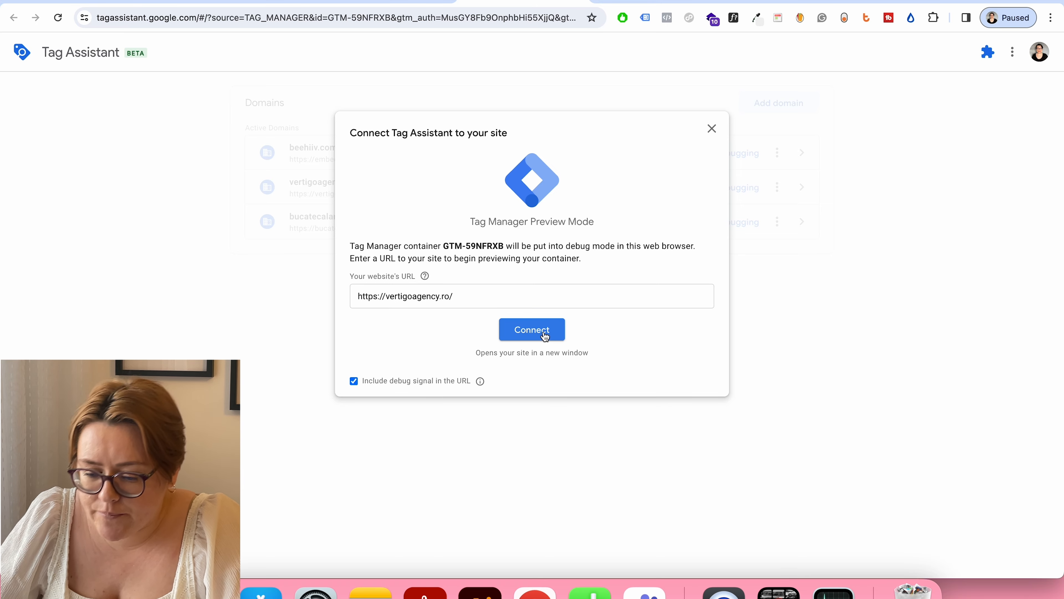
left_click(544, 335)
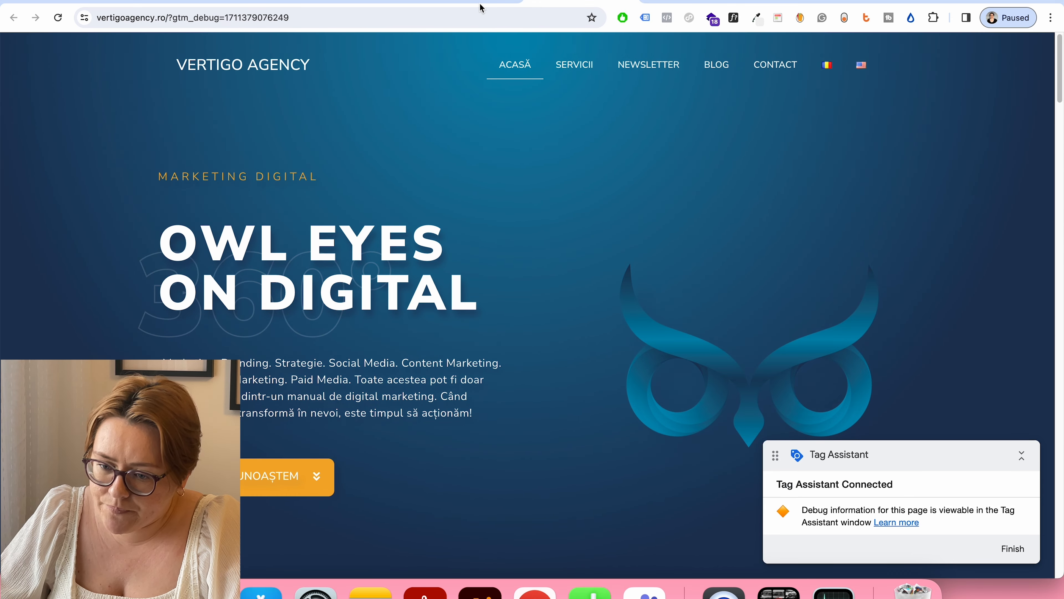
right_click(576, 279)
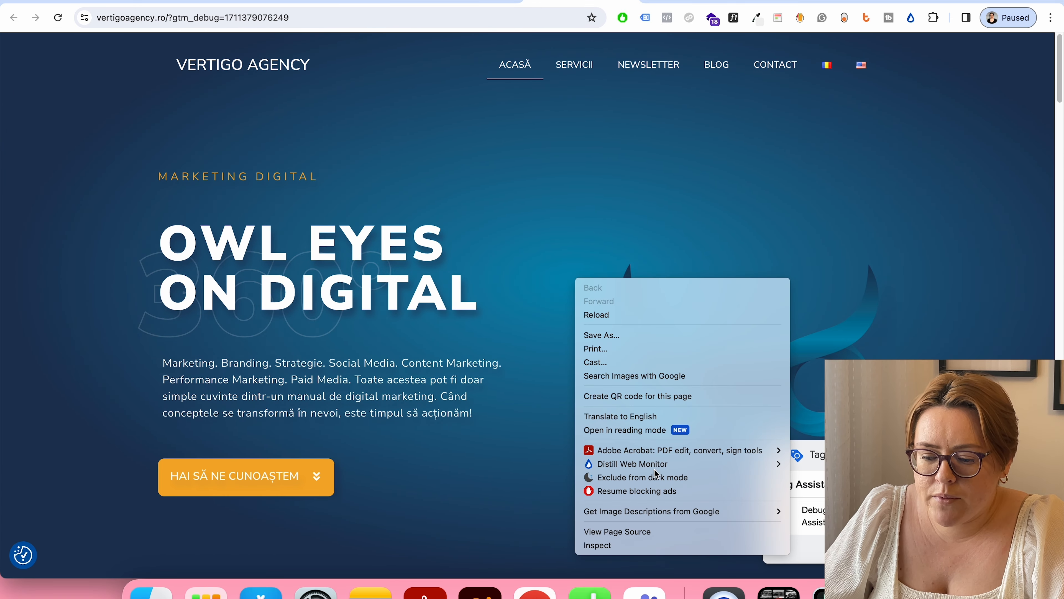
left_click(660, 544)
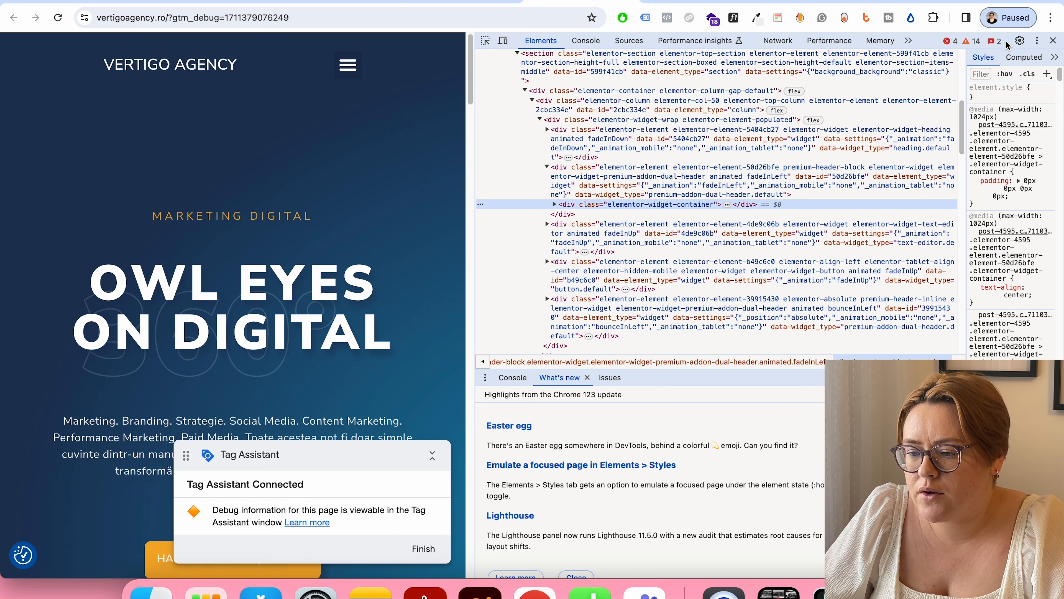
left_click(909, 41)
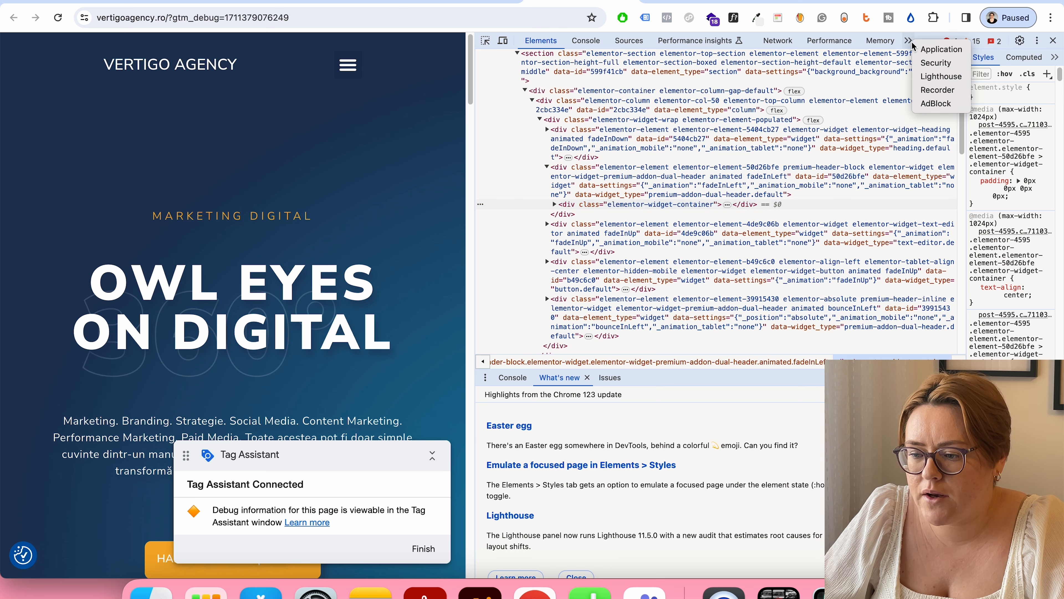
left_click(925, 52)
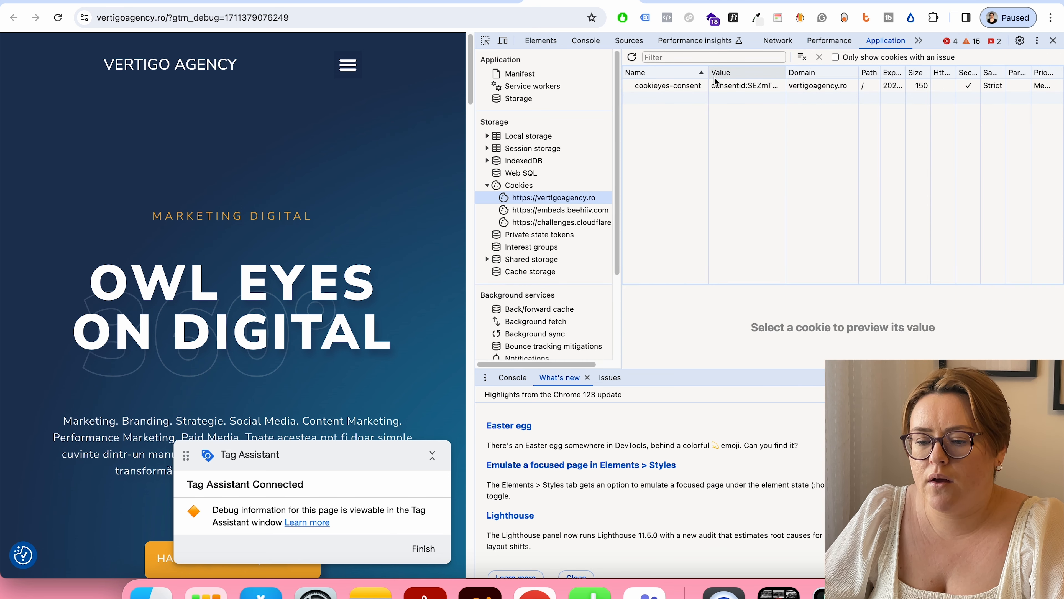
right_click(689, 88)
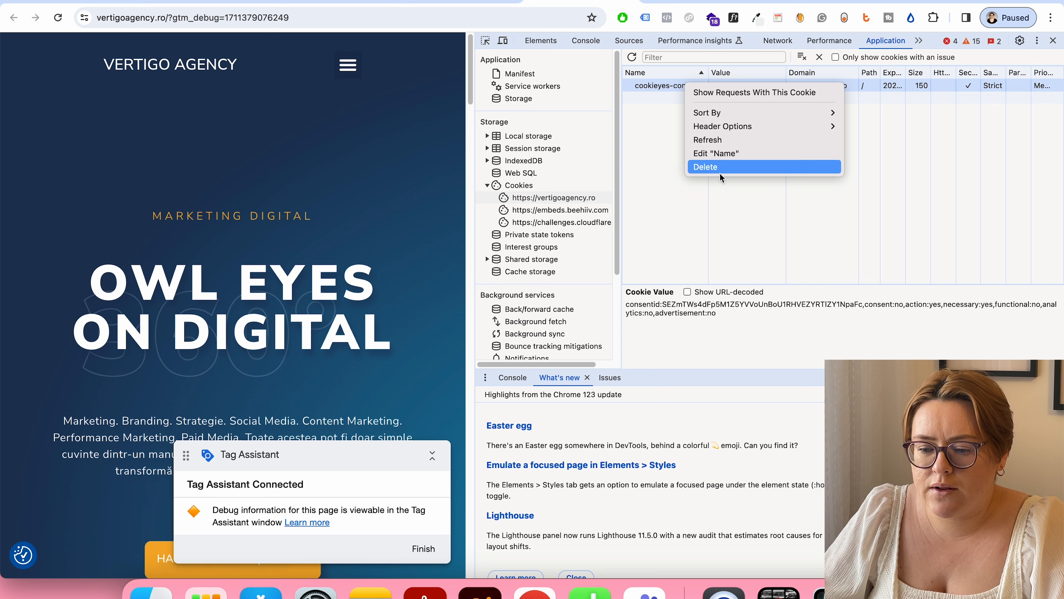
left_click(531, 195)
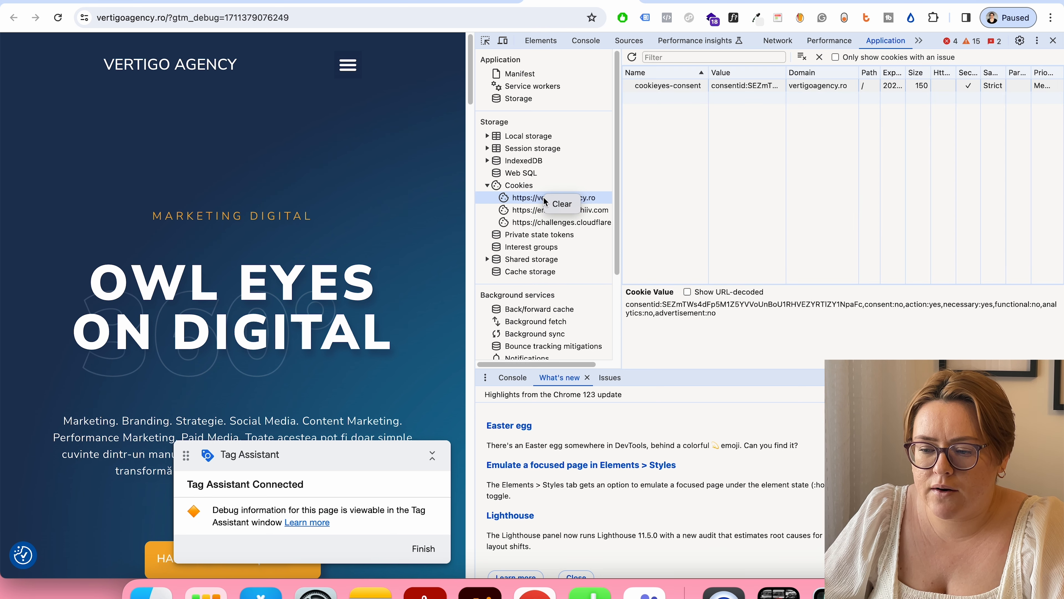
right_click(709, 88)
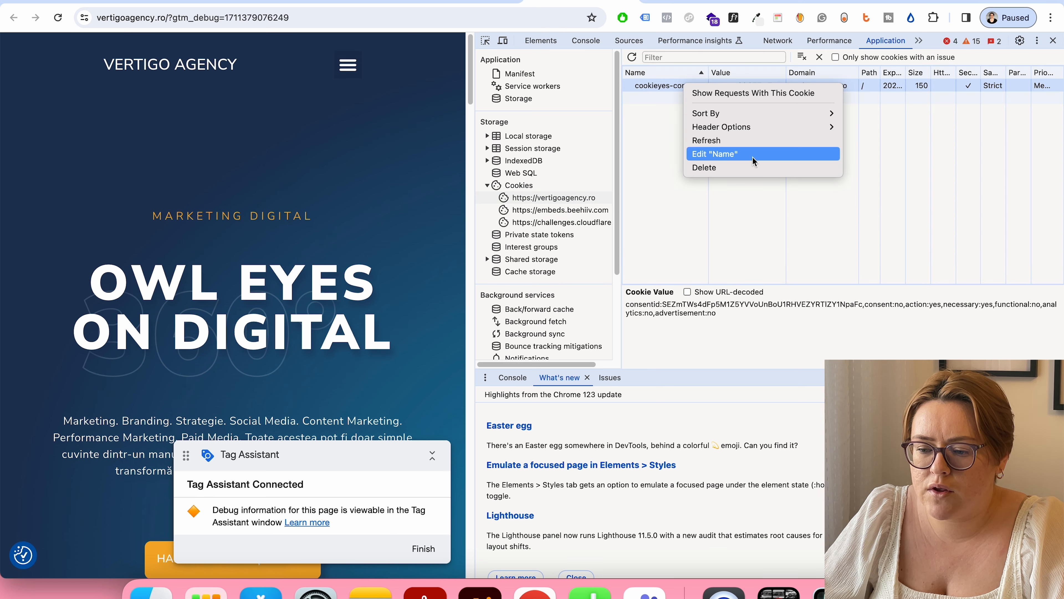
left_click(714, 165)
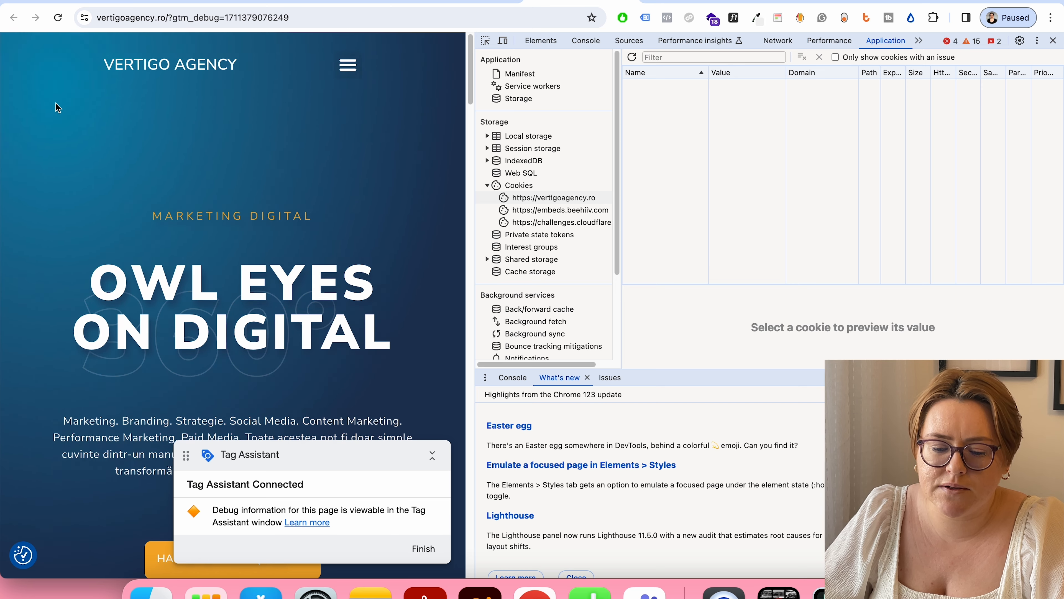
left_click(64, 21)
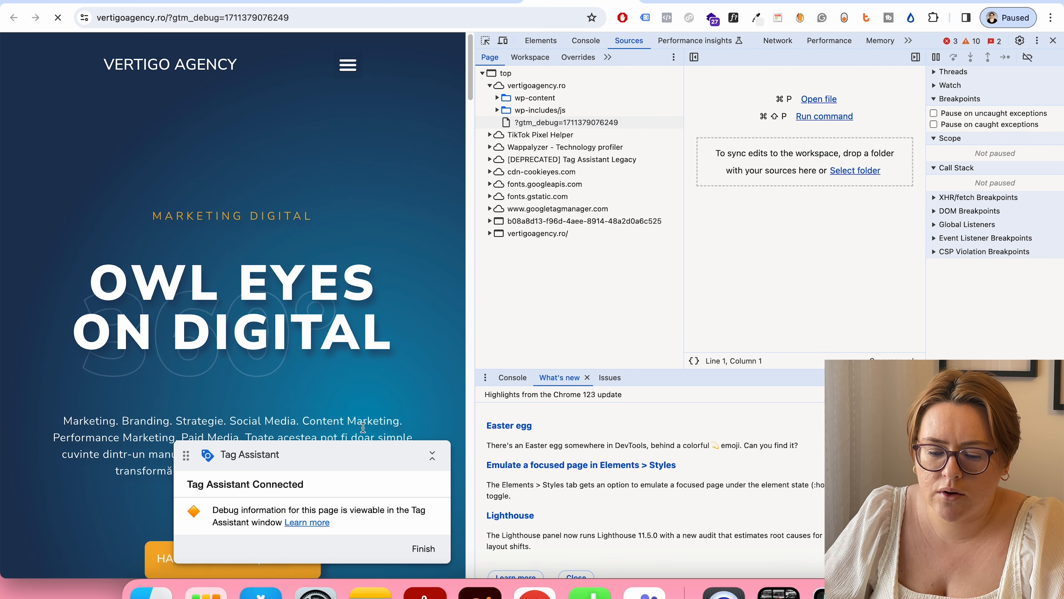
left_click_drag(264, 456, 224, 139)
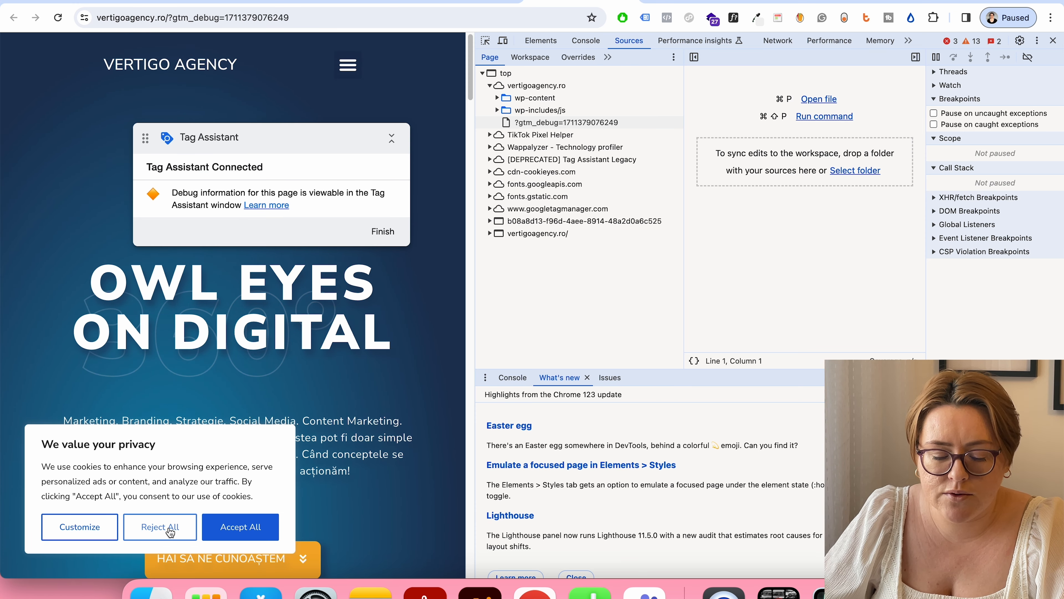
left_click(168, 531)
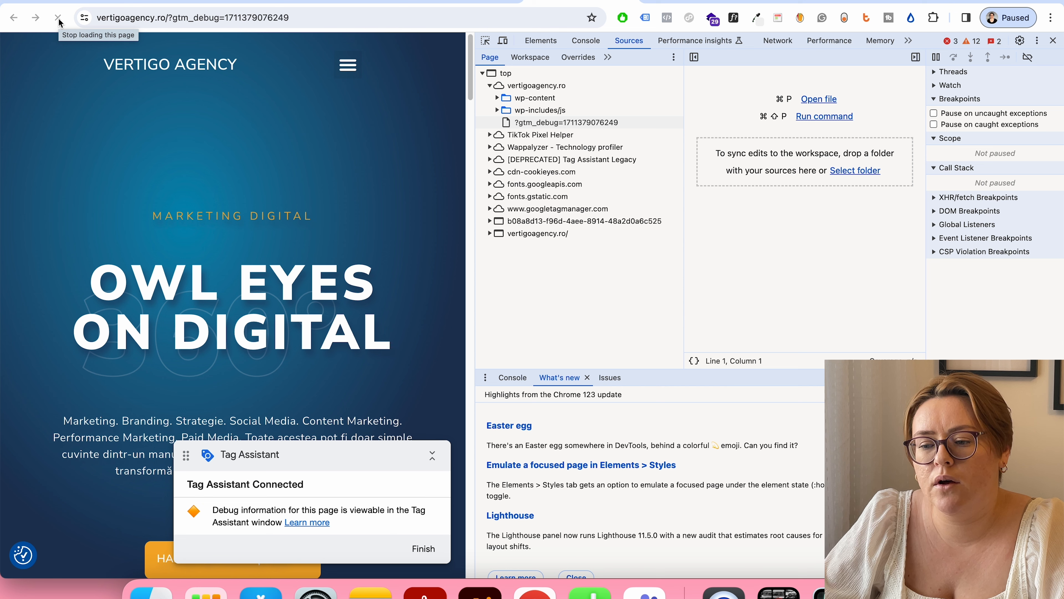
- Filter the page's network requests by gcs and check the gcs parameter in the request URL of the first collect request
left_click(773, 42)
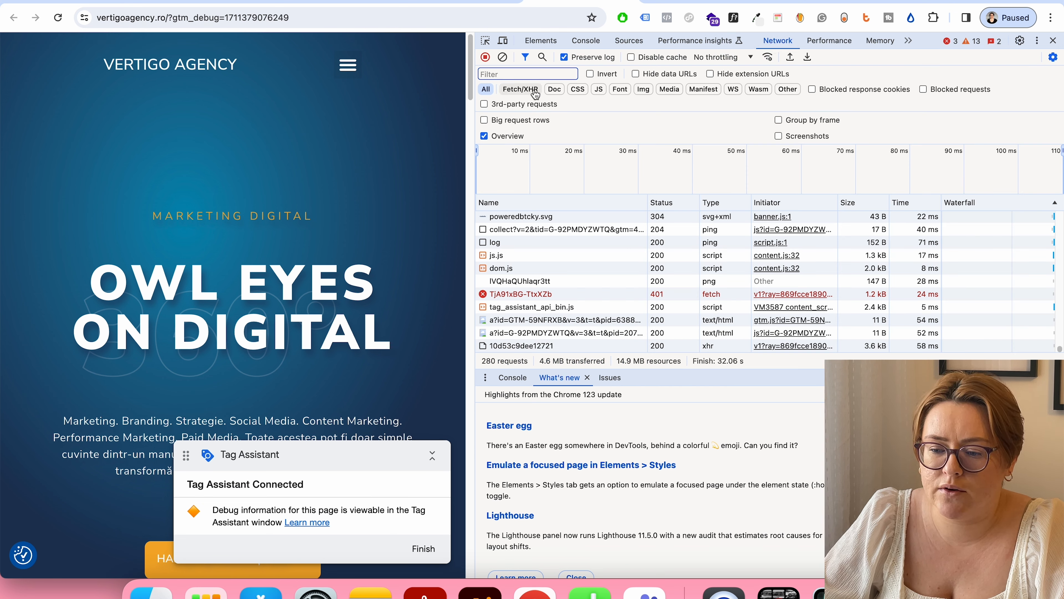
type("gc")
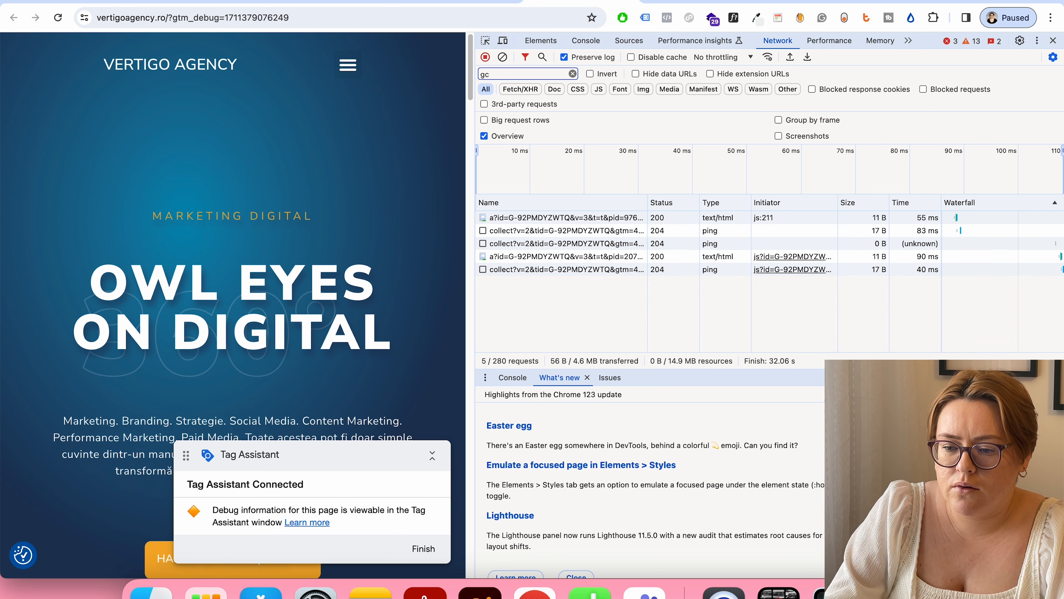
type("s")
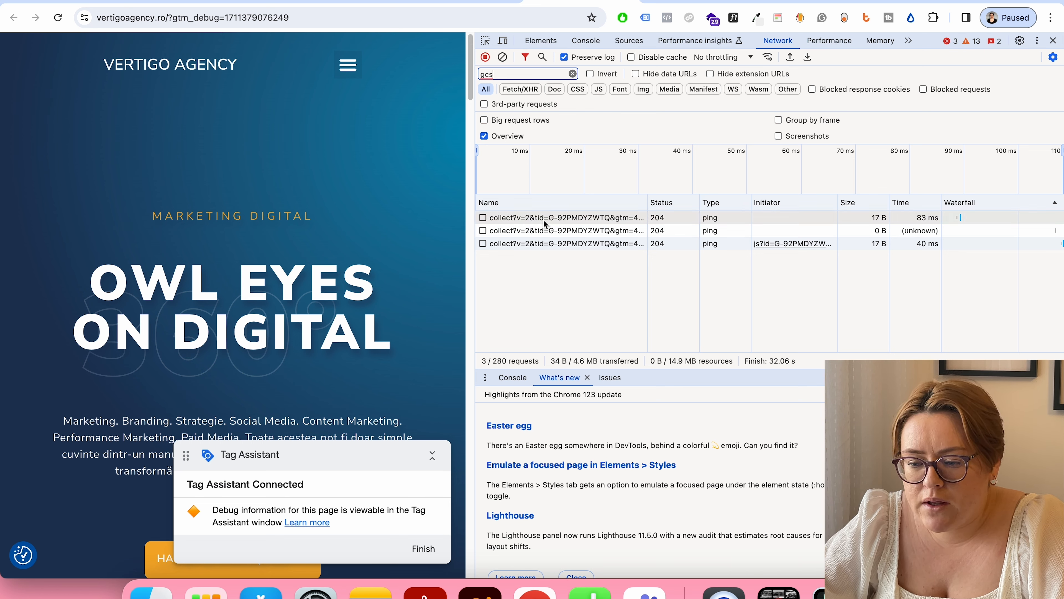
left_click(583, 221)
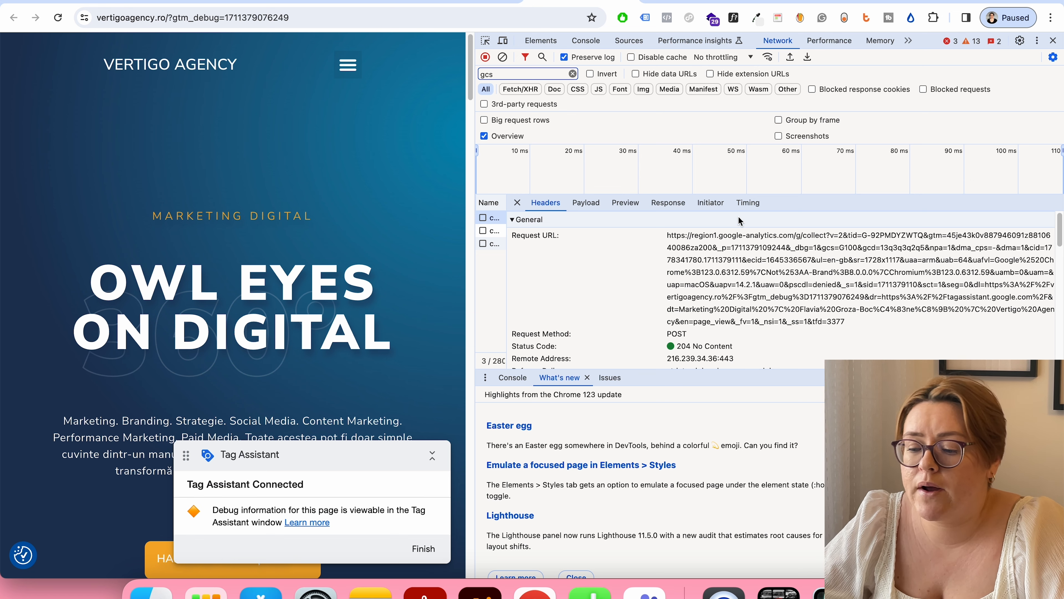
double_click(851, 252)
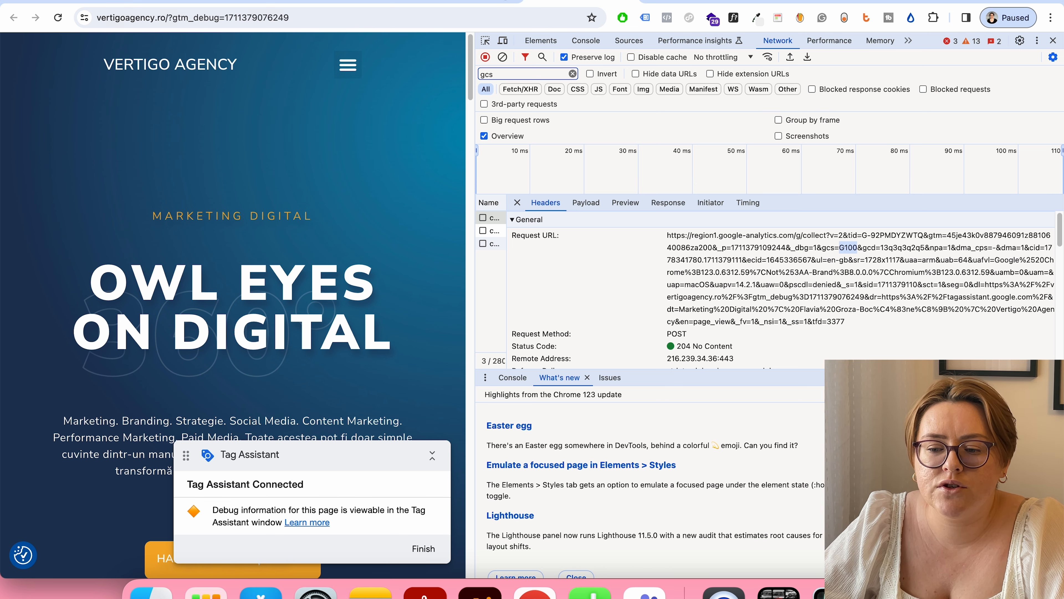
- Review the tags and consent states of the latest cookie_consent_update event in Tag Assistant
left_click(490, 2)
left_click(508, 265)
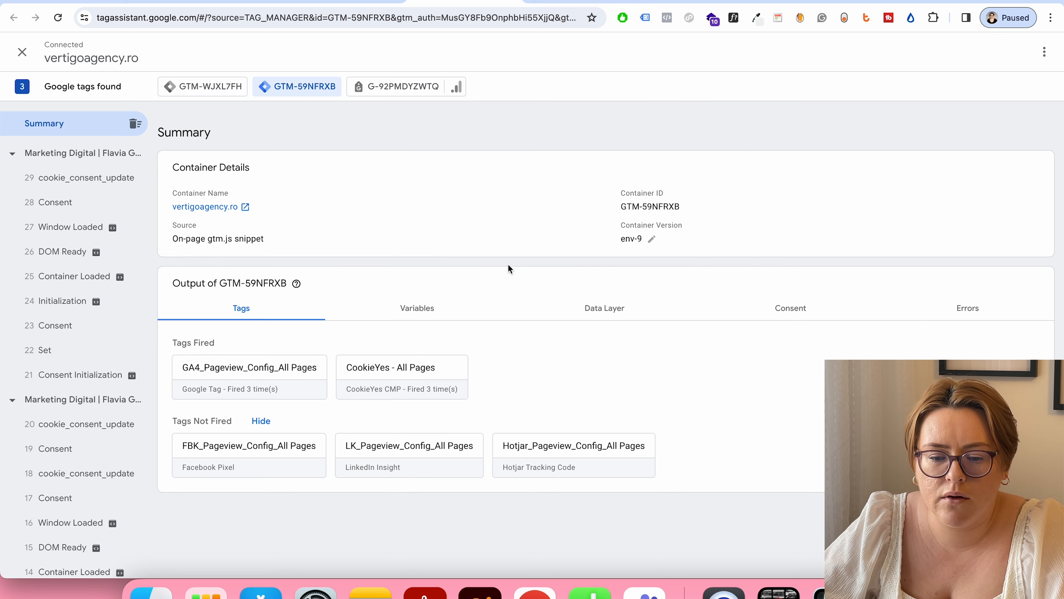
left_click(64, 185)
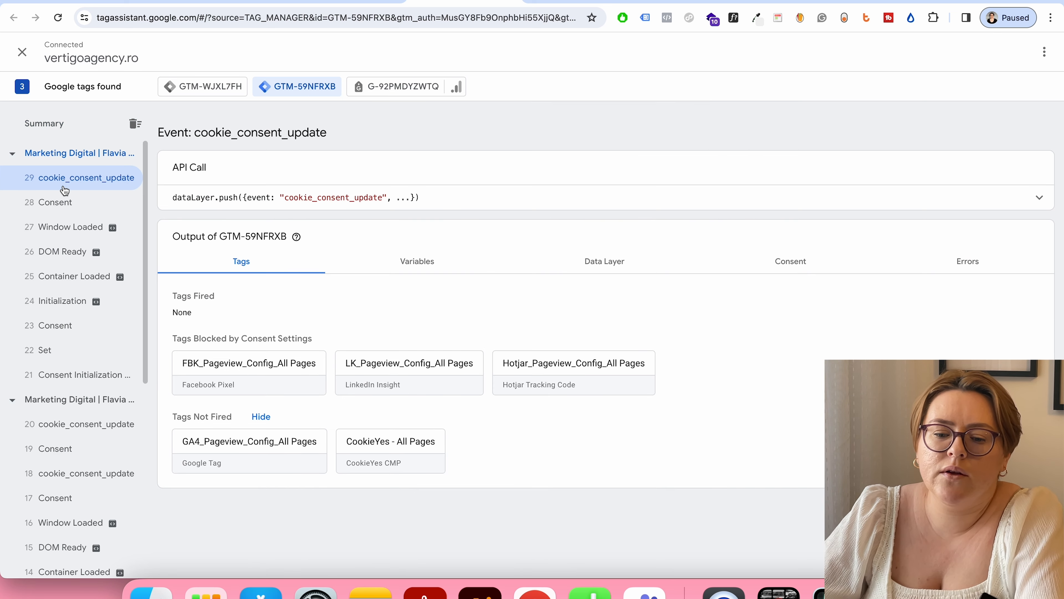
left_click(765, 267)
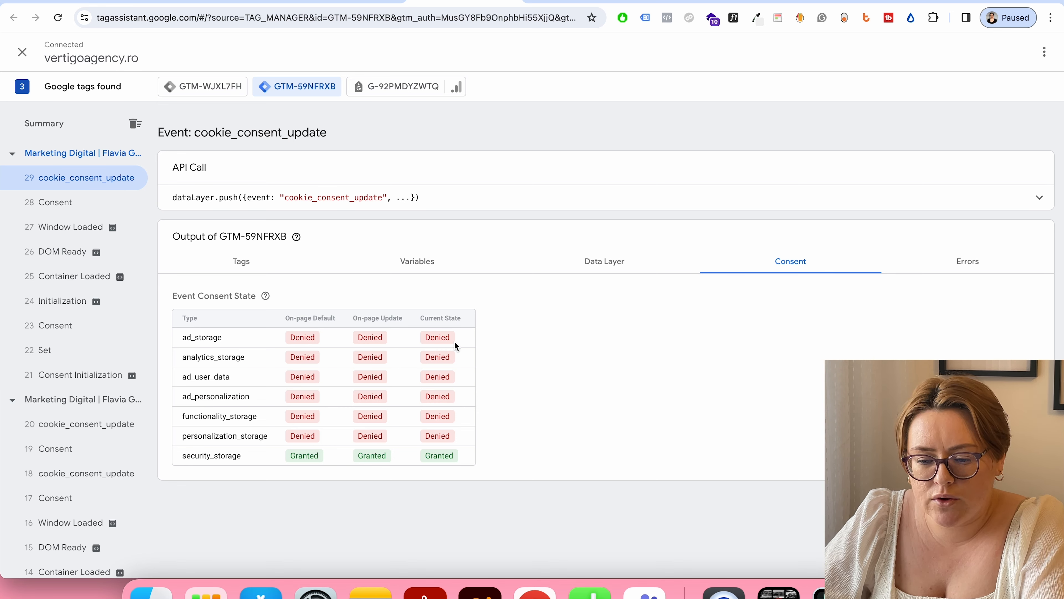
left_click(240, 263)
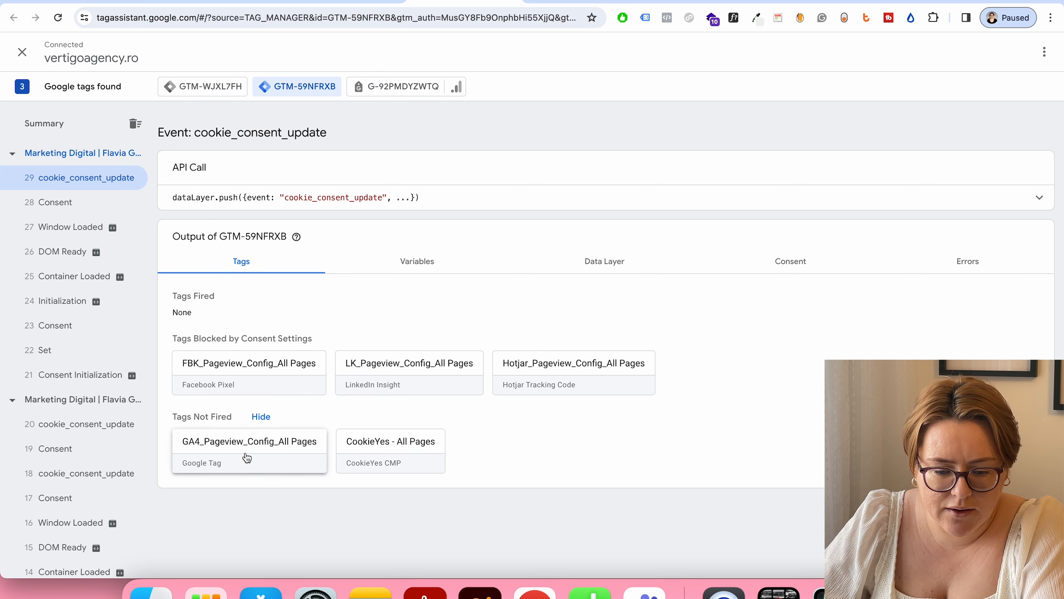
- Check which tags fired on the latest Consent Initialization event, and inspect the GA4 tag's hits sent and latest Config event
left_click(71, 373)
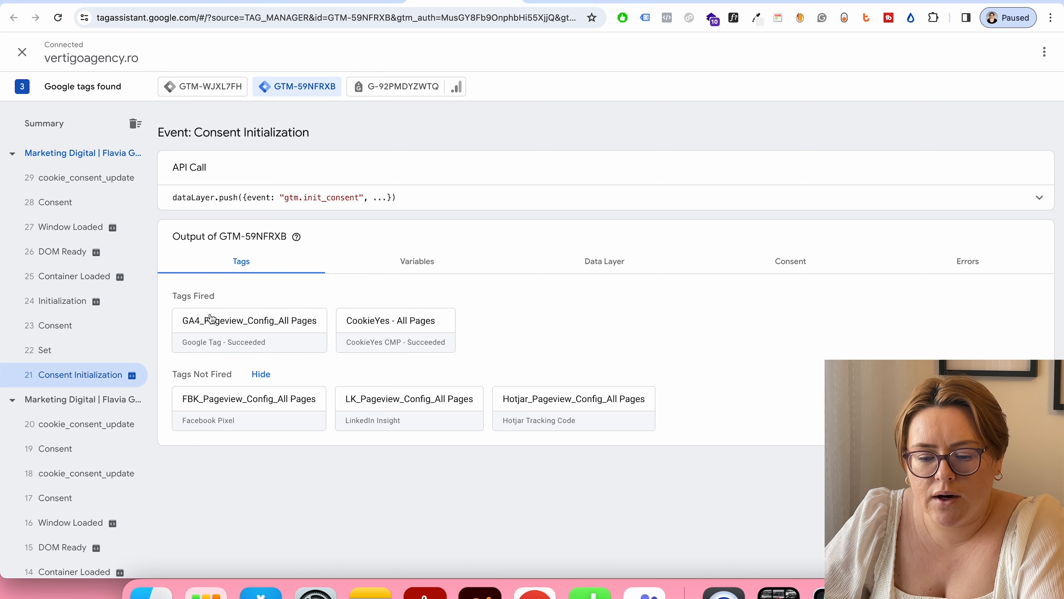
left_click(406, 90)
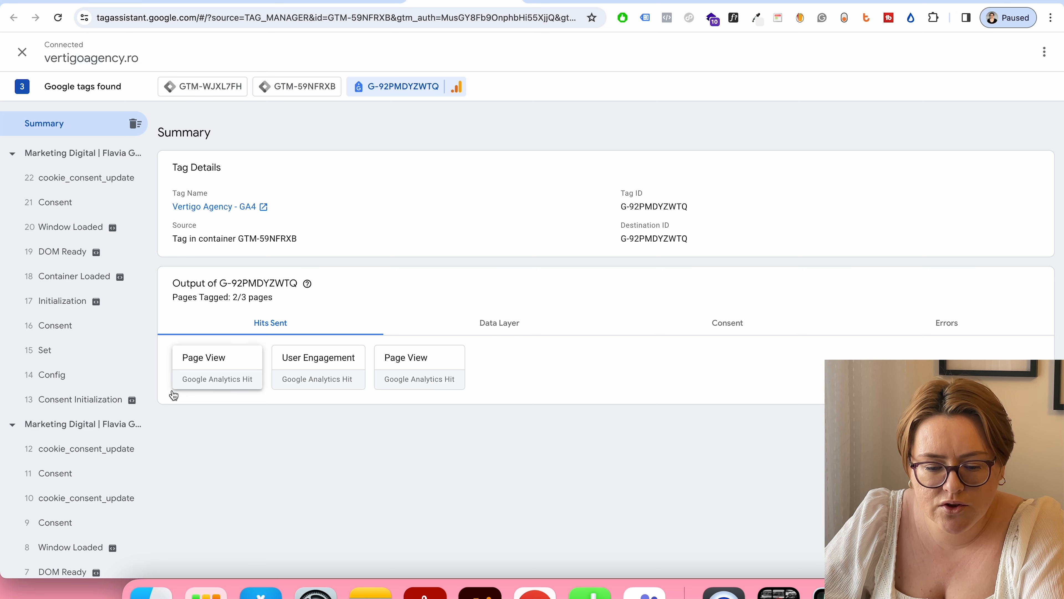
left_click(60, 371)
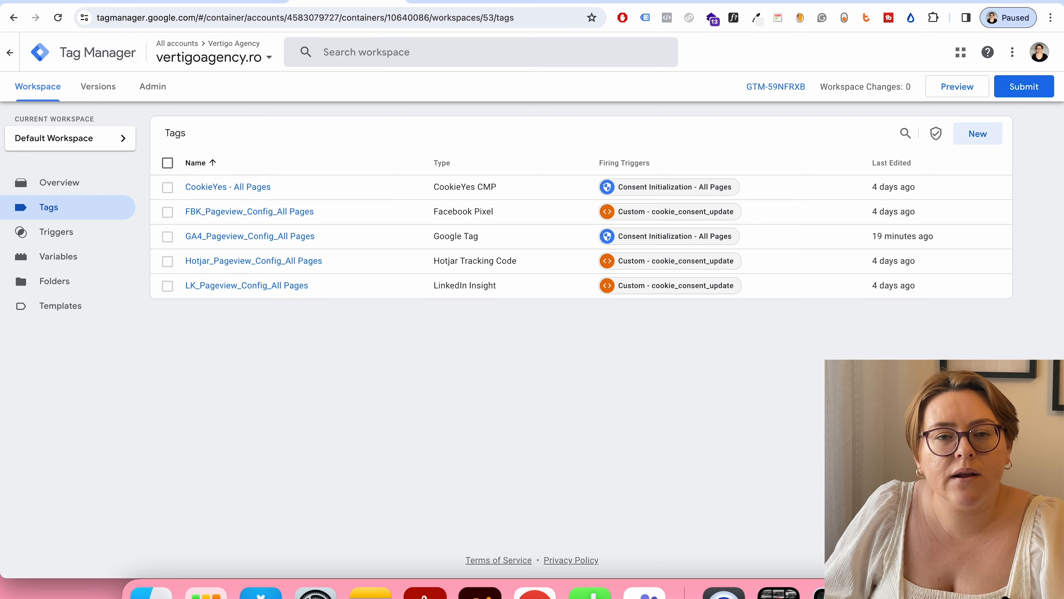
- Open the cookie consent preferences on the English vertigoagency.ro home page and enable the Advertisement category
left_click(139, 4)
left_click(23, 554)
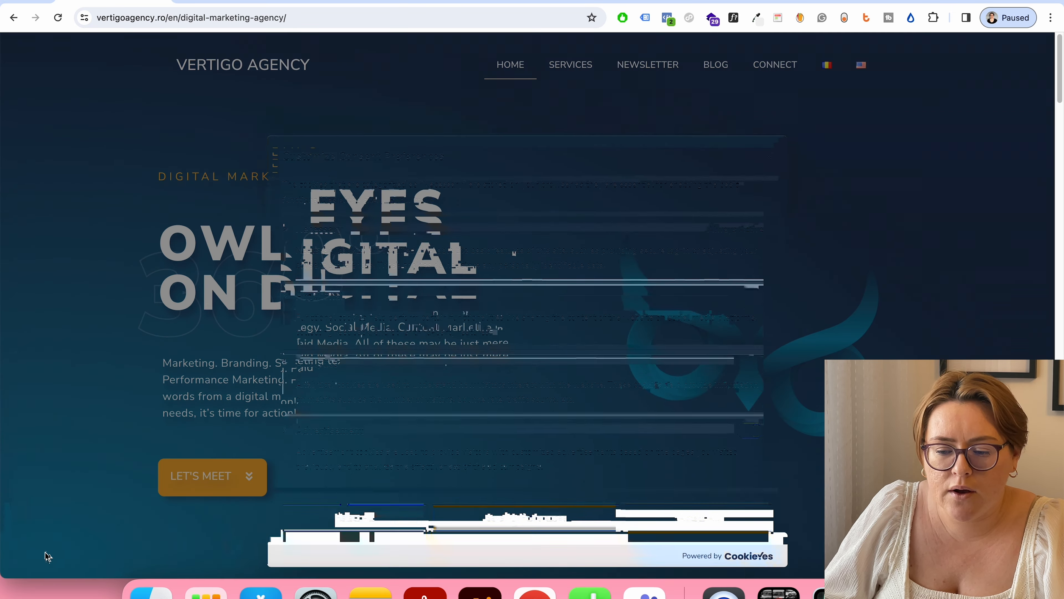
left_click(751, 385)
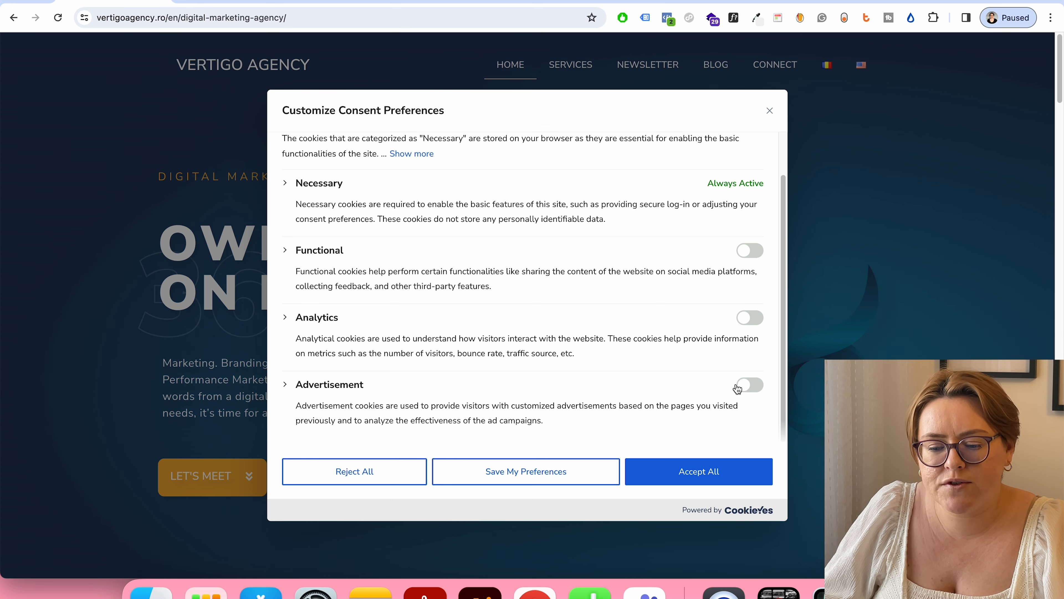
double_click(329, 394)
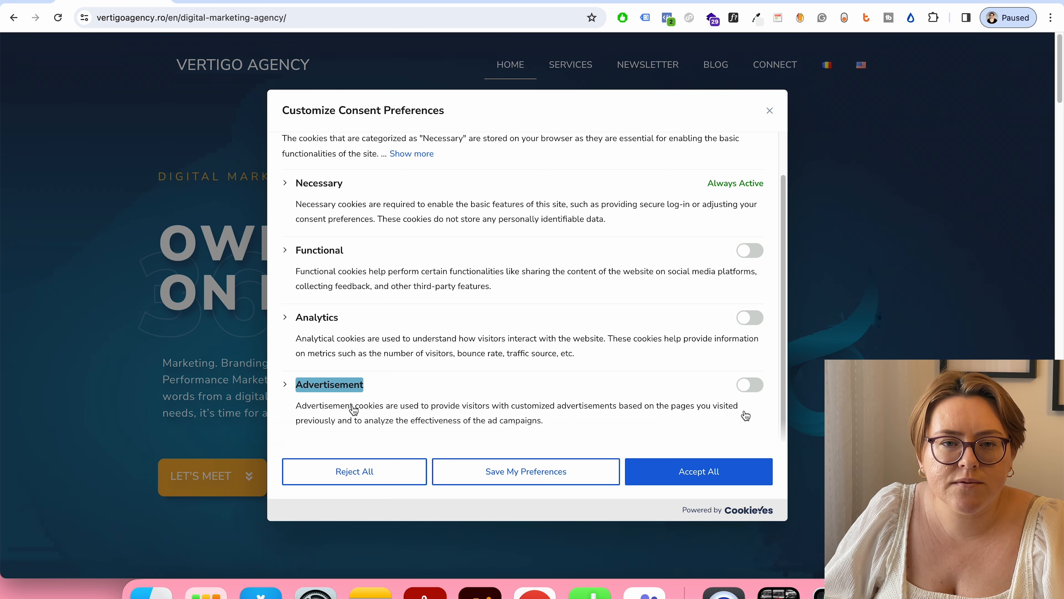
left_click(748, 408)
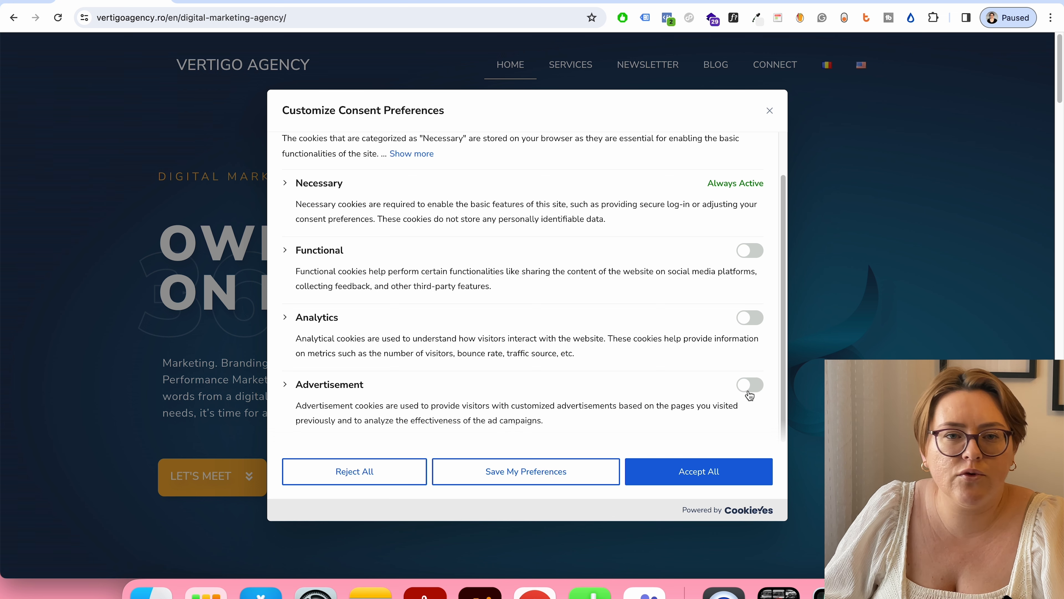
left_click(750, 385)
left_click(750, 385)
left_click(750, 385)
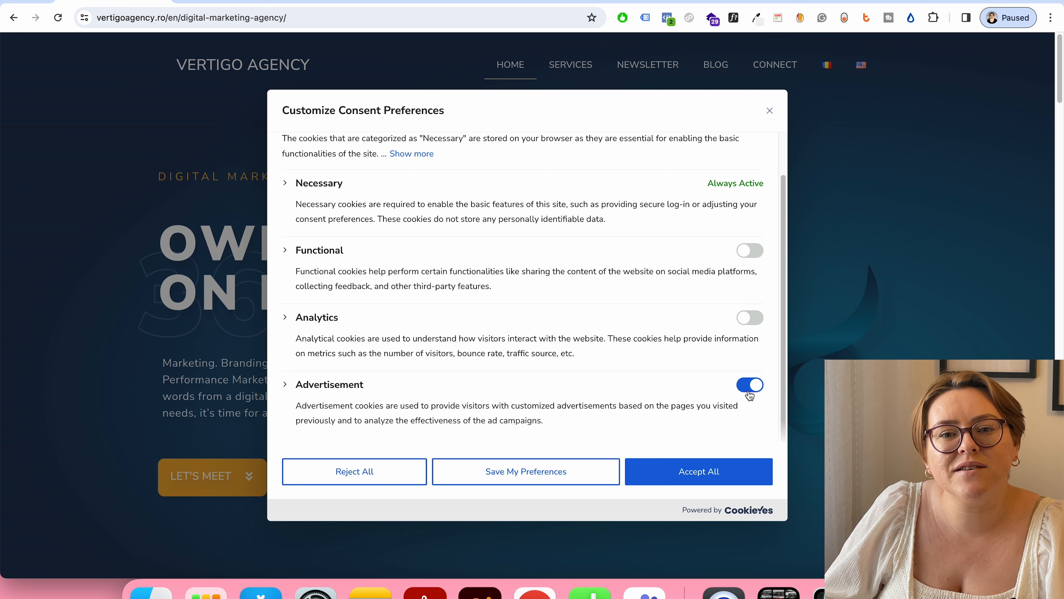